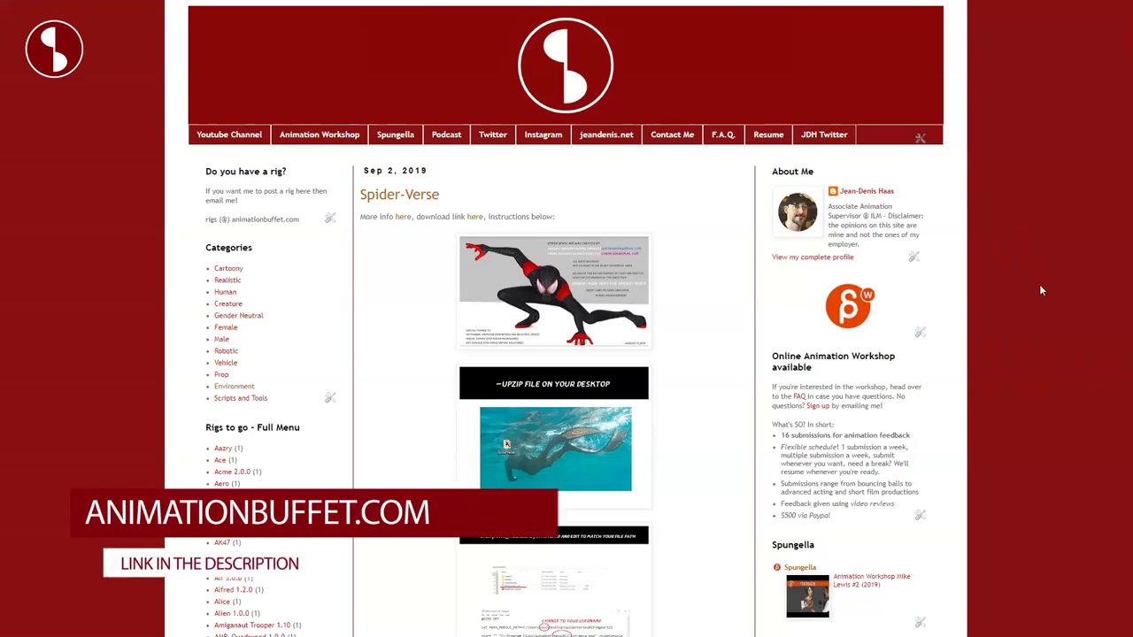
Examine the Spider-Verse rig post, including its credits image, MAYA_mGear.cmd setup instructions and character pictures
scroll(554, 354, down, 20)
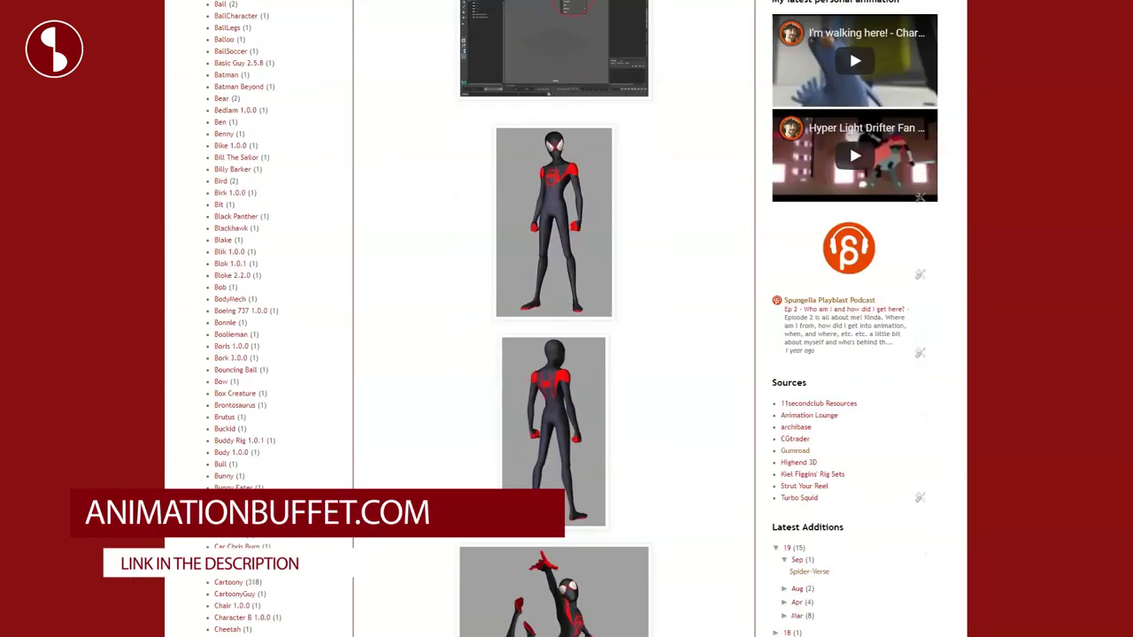
scroll(566, 319, down, 20)
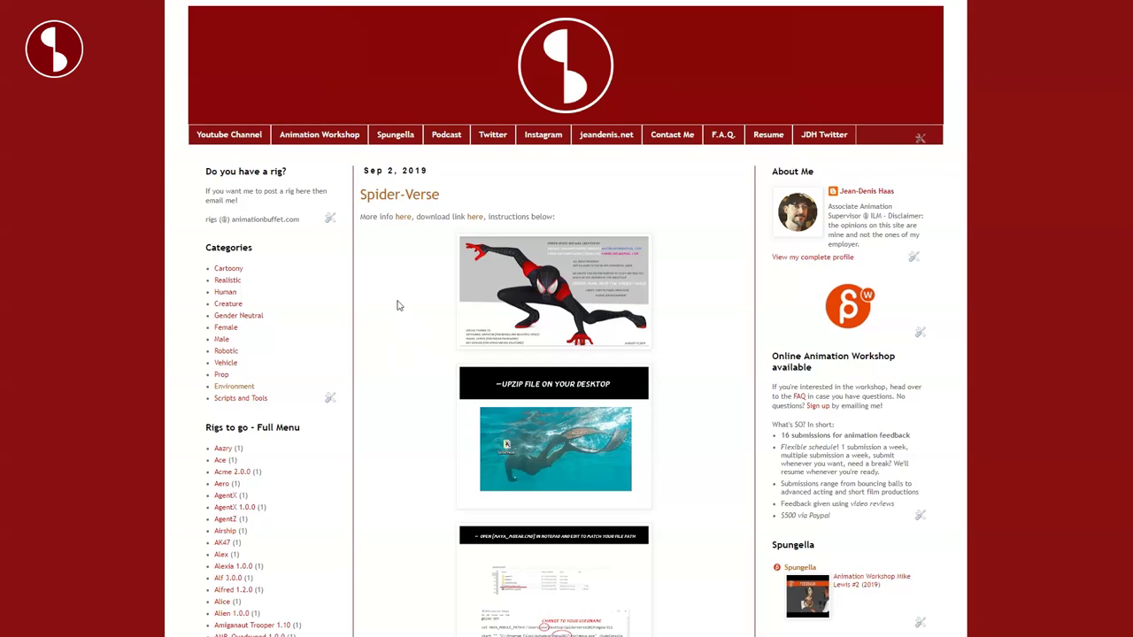
click(514, 303)
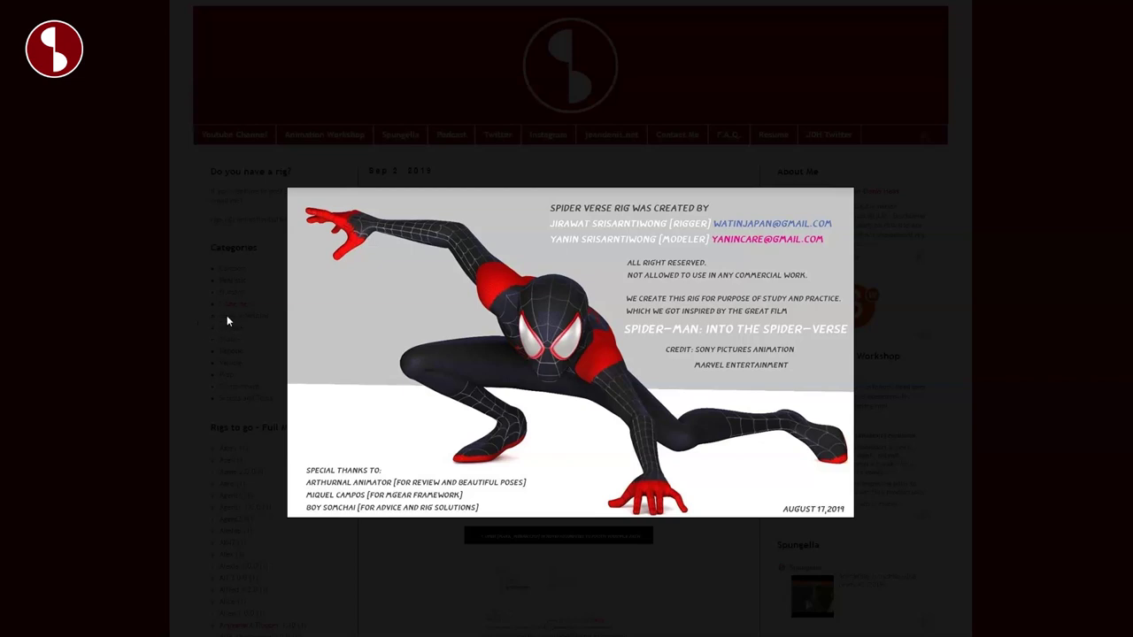
click(209, 349)
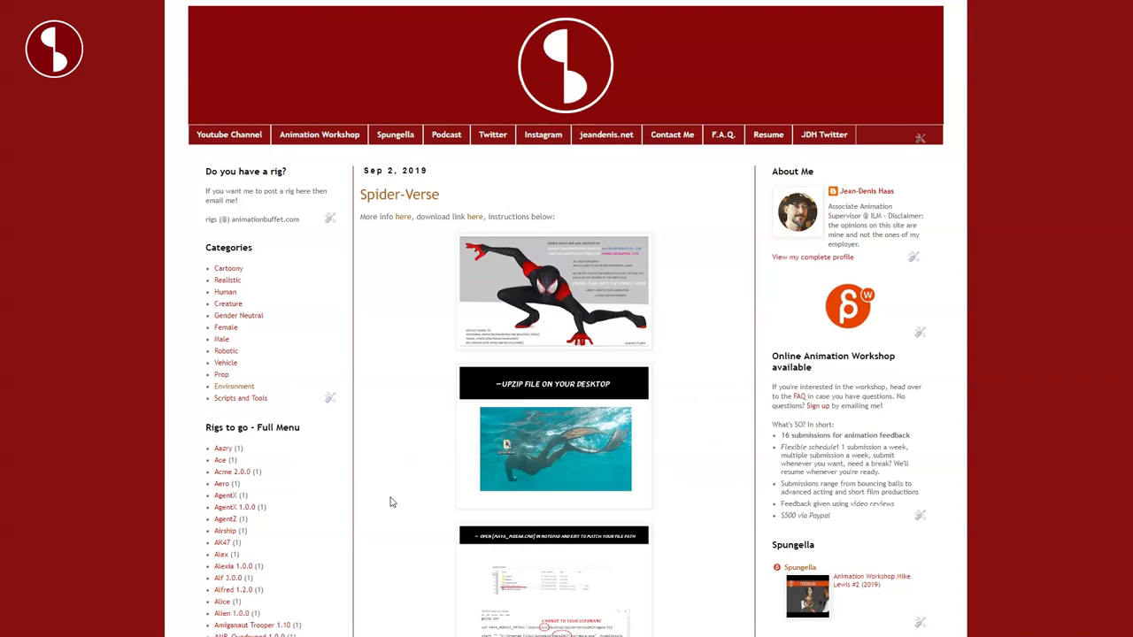
click(521, 589)
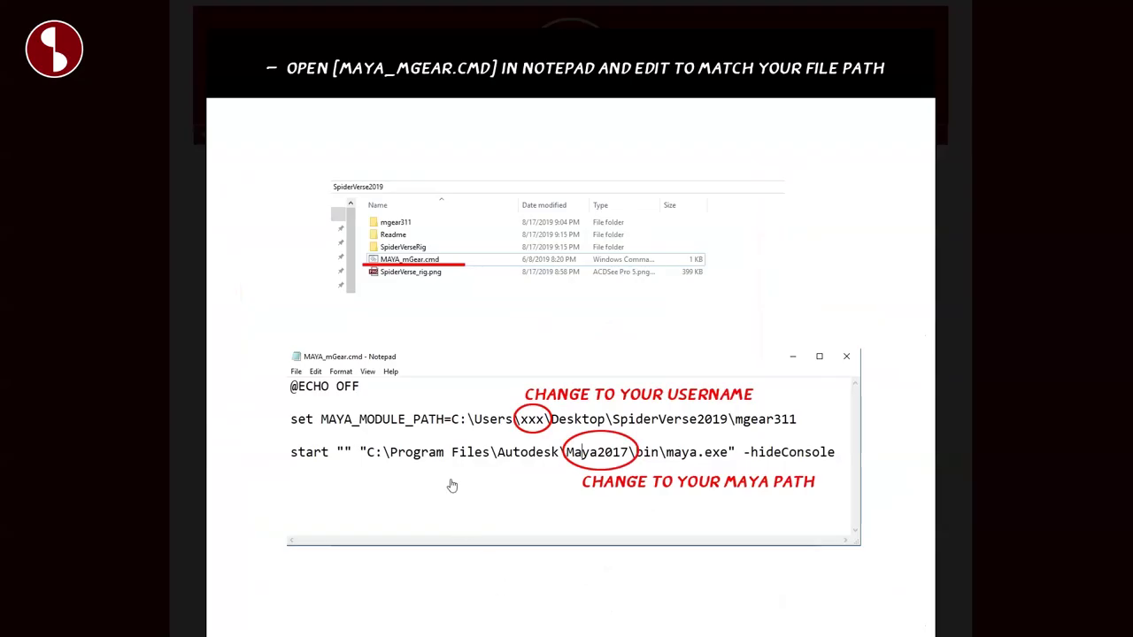
click(445, 514)
click(445, 515)
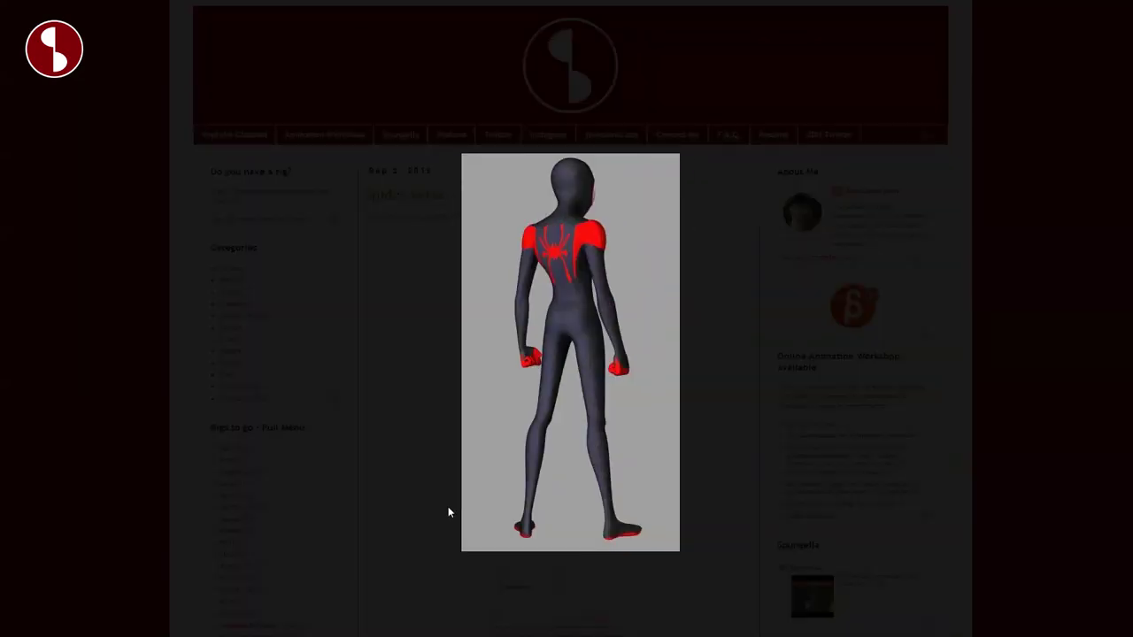
click(450, 509)
click(451, 509)
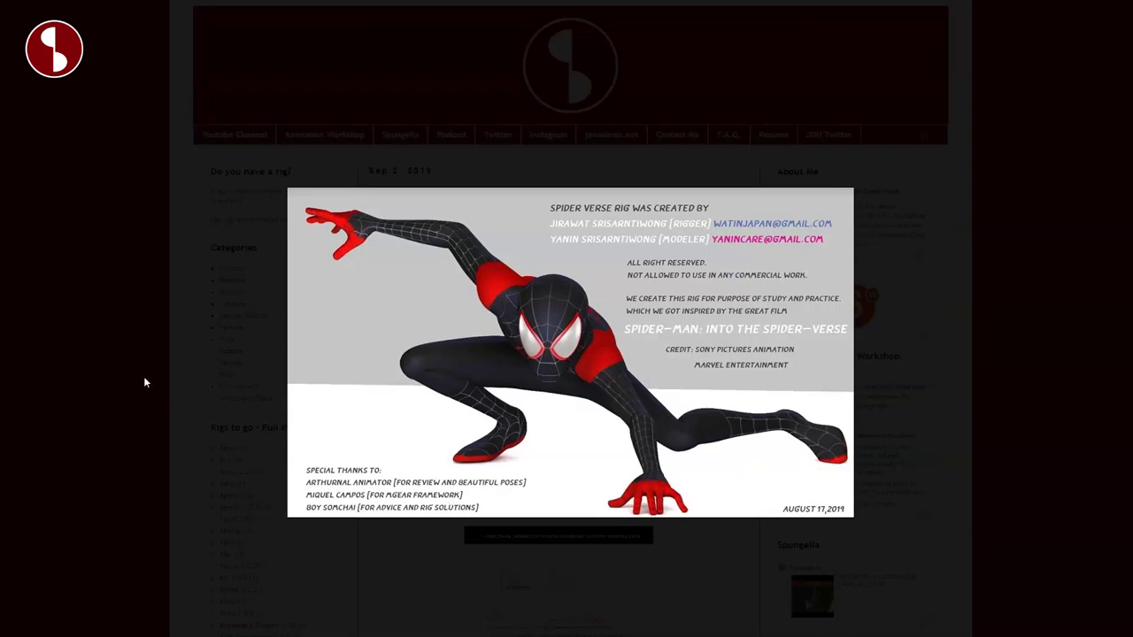
click(146, 386)
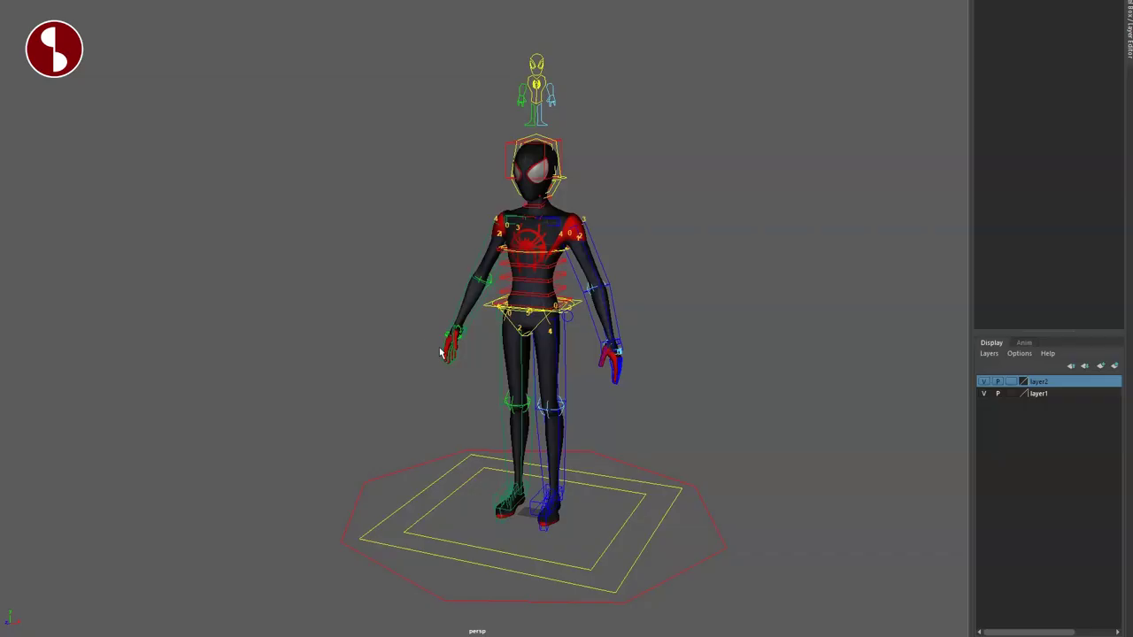
In Maya, examine the Spider-Verse rig from the whole body down to the legs and feet
alt+drag(370, 327, 384, 355)
alt+middle_drag(438, 391, 448, 329)
alt+right_drag(449, 330, 573, 432)
alt+middle_drag(513, 422, 476, 306)
alt+right_drag(477, 306, 533, 380)
alt+drag(550, 453, 551, 405)
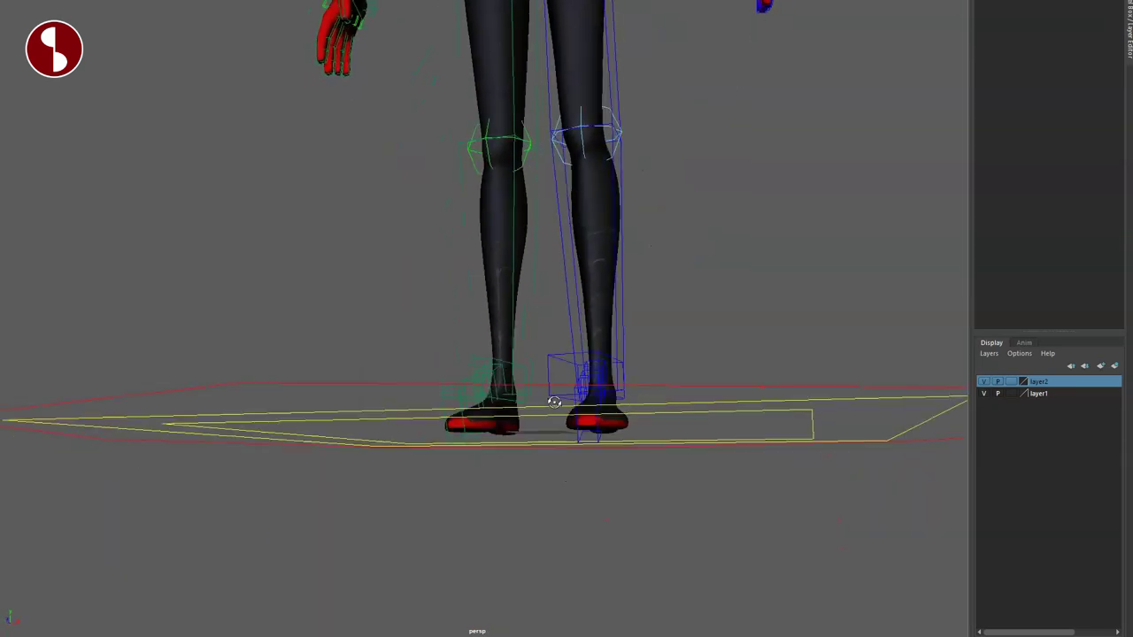
alt+right_drag(551, 405, 474, 349)
alt+middle_drag(474, 349, 484, 384)
alt+drag(484, 384, 496, 438)
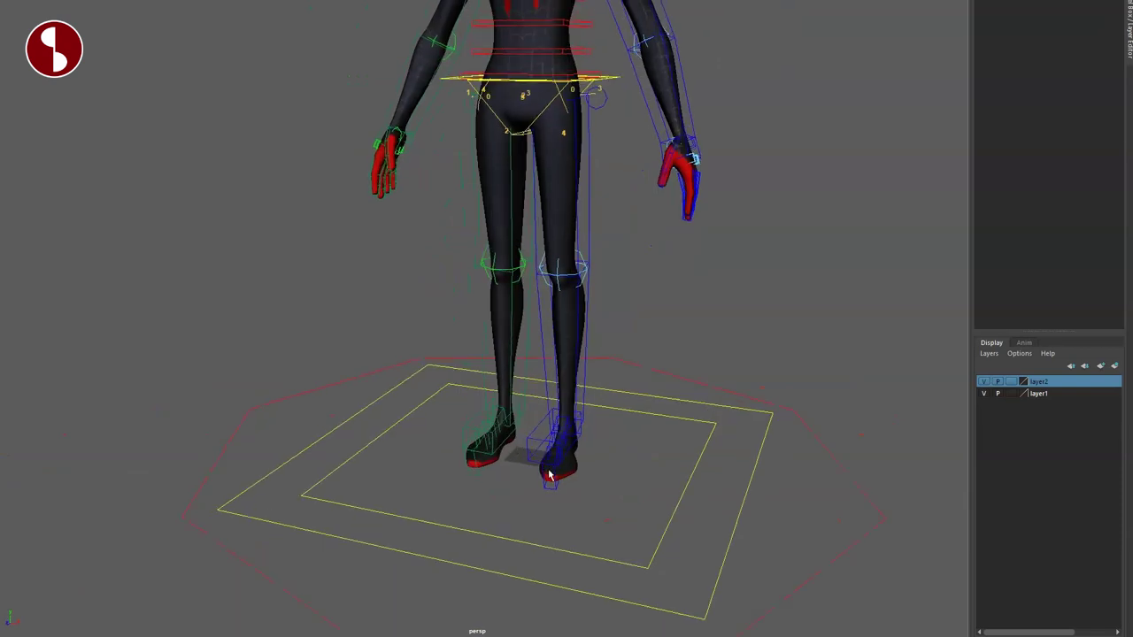
Try moving and rotating the left ankle's FK control (leg_L0_fk2_ctl) away from the body
click(549, 451)
key(w)
drag(565, 427, 706, 361)
alt+drag(633, 450, 681, 434)
key(e)
drag(654, 371, 681, 409)
key(w)
drag(680, 350, 681, 366)
Undo the test moves and rotation of the left ankle's FK control
key(ctrl+z)
key(ctrl+z)
key(ctrl+z)
key(ctrl+z)
key(ctrl+z)
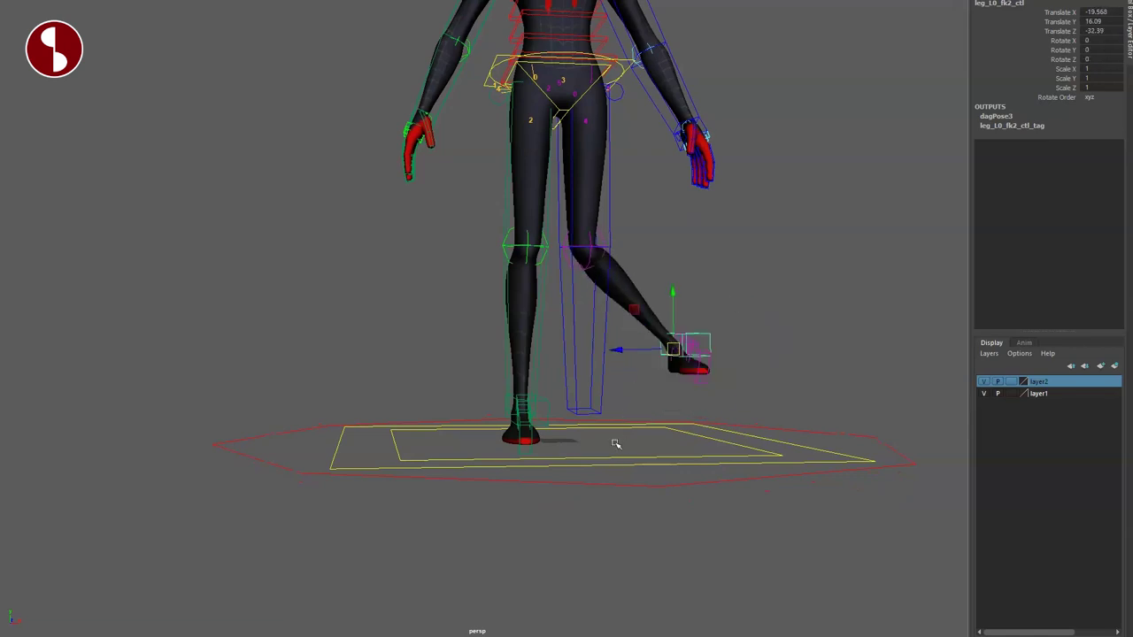
Switch the left leg to IK by setting Fk/Ik Blend to 1 on the leg settings control above the head
alt+drag(575, 347, 562, 428)
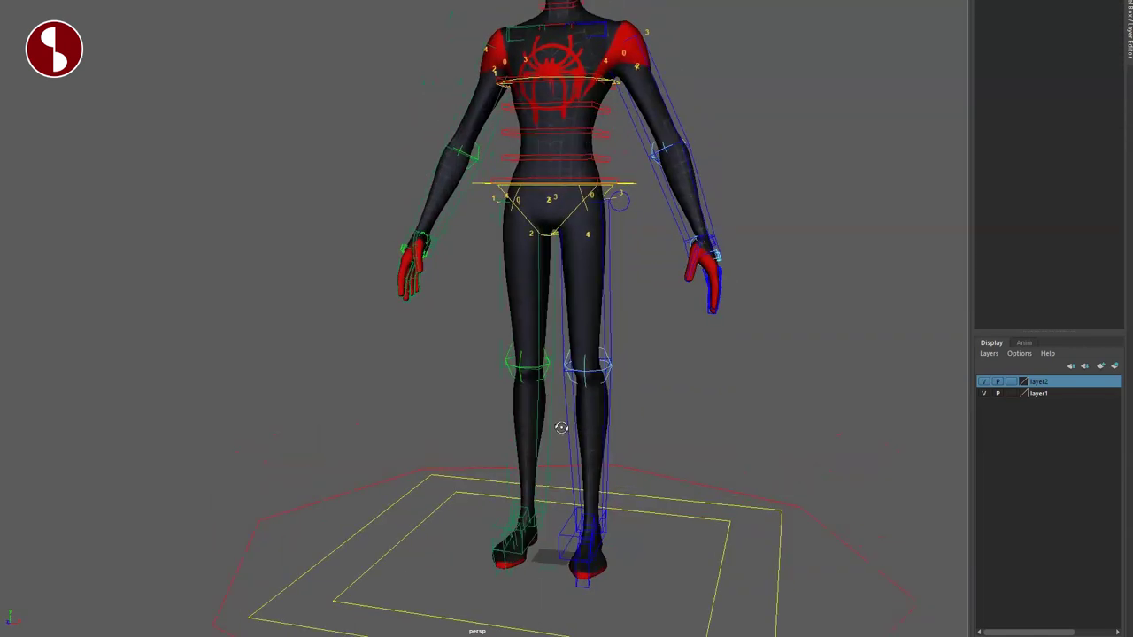
alt+middle_drag(581, 392, 604, 442)
alt+right_drag(605, 442, 511, 382)
alt+drag(544, 433, 589, 291)
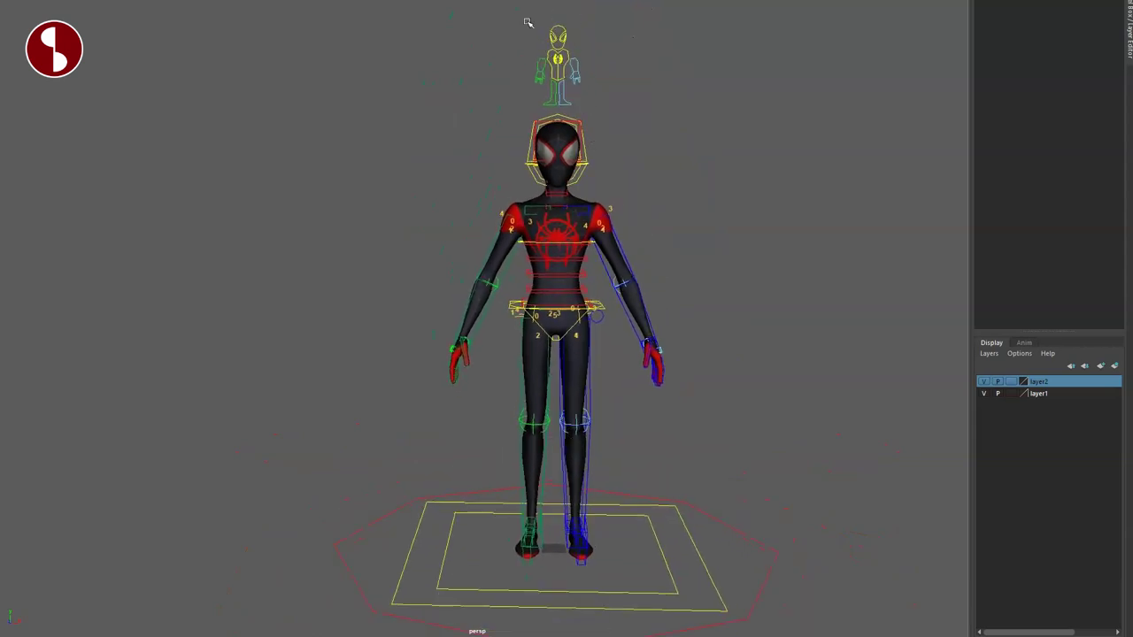
click(587, 95)
click(659, 131)
click(567, 104)
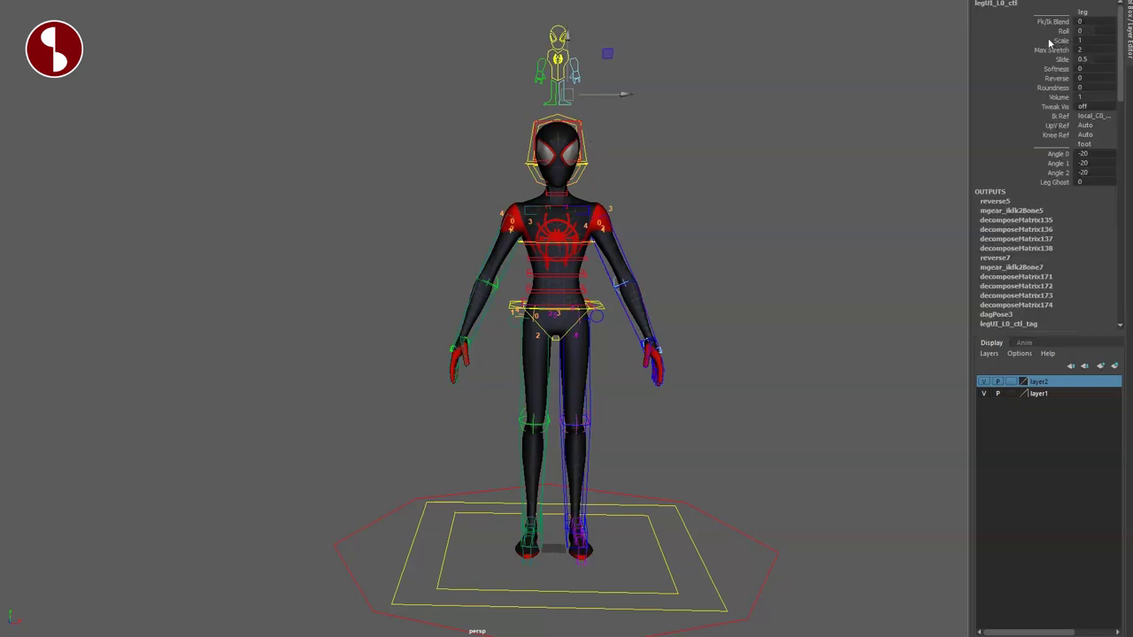
click(1047, 22)
middle_drag(664, 134, 870, 160)
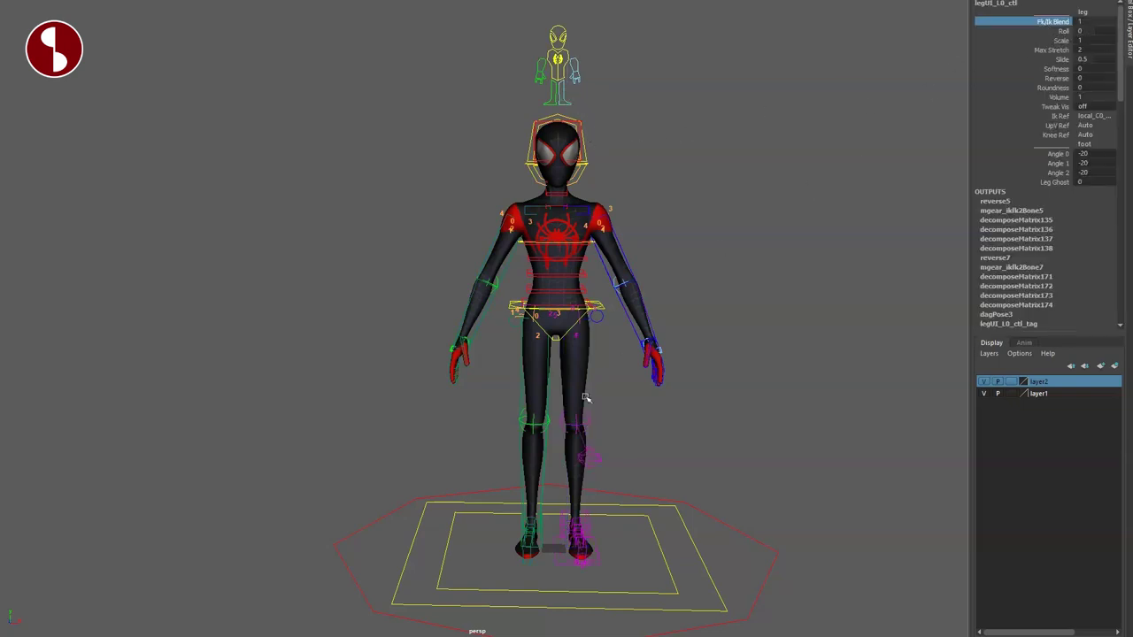
Try rotating the left foot's IK control, and undo the rotation
alt+drag(585, 398, 504, 403)
alt+middle_drag(531, 469, 587, 375)
alt+right_drag(587, 399, 675, 465)
alt+drag(644, 485, 675, 483)
click(699, 550)
click(693, 580)
alt+drag(714, 496, 539, 470)
key(e)
drag(513, 417, 580, 486)
key(ctrl+z)
key(ctrl+z)
Try rotating the left foot's roll control around the ankle, and undo it
alt+middle_drag(580, 486, 561, 438)
alt+drag(561, 438, 557, 371)
click(614, 306)
alt+right_drag(557, 372, 633, 376)
alt+drag(633, 376, 609, 371)
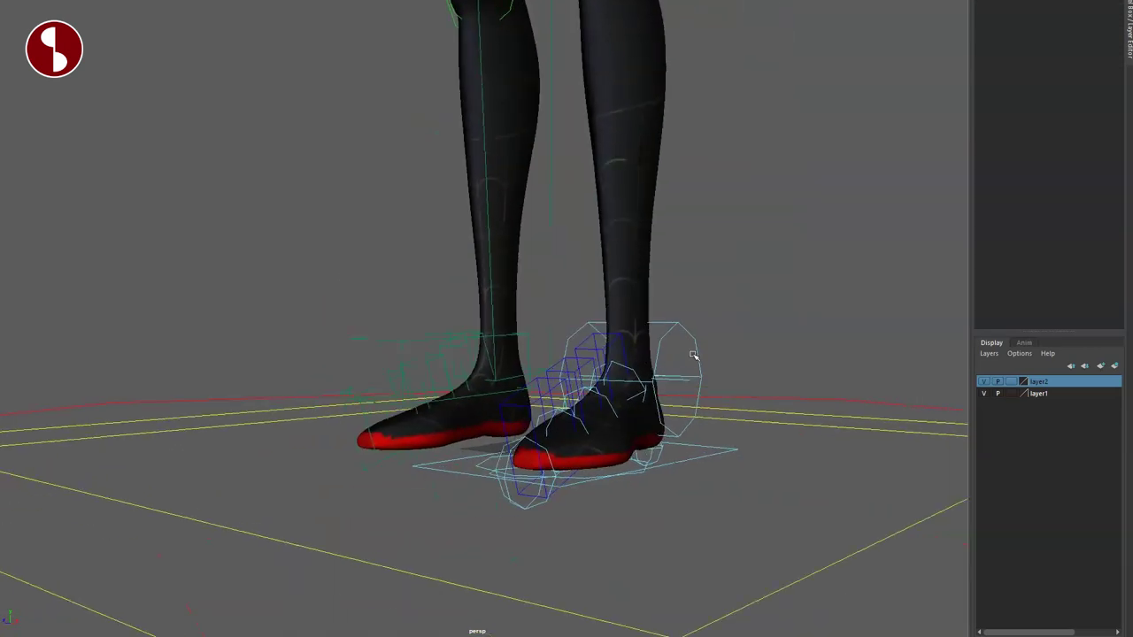
drag(711, 342, 658, 390)
key(e)
mouse_move(607, 359)
mouse_down()
mouse_move(622, 336)
mouse_move(607, 410)
mouse_move(610, 380)
mouse_up()
key(ctrl+z)
Test foot_L0_roll_ctl again from the side, including its Rotate Z channel, and return it to 0
alt+drag(686, 456, 688, 425)
drag(572, 395, 597, 430)
key(ctrl+z)
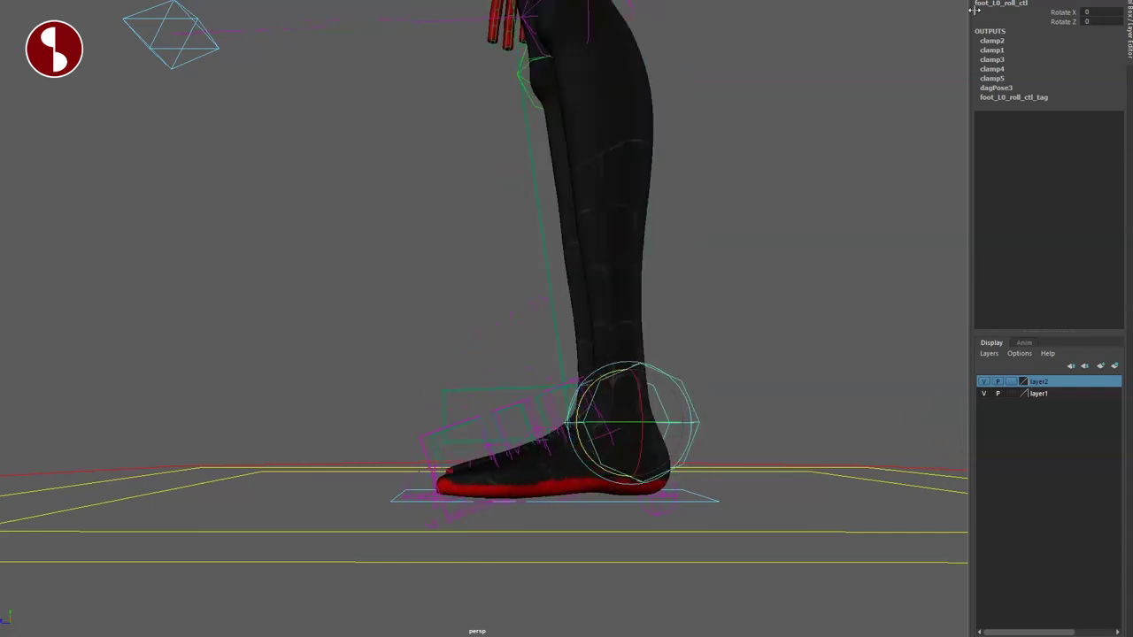
click(1028, 22)
middle_drag(768, 162, 670, 165)
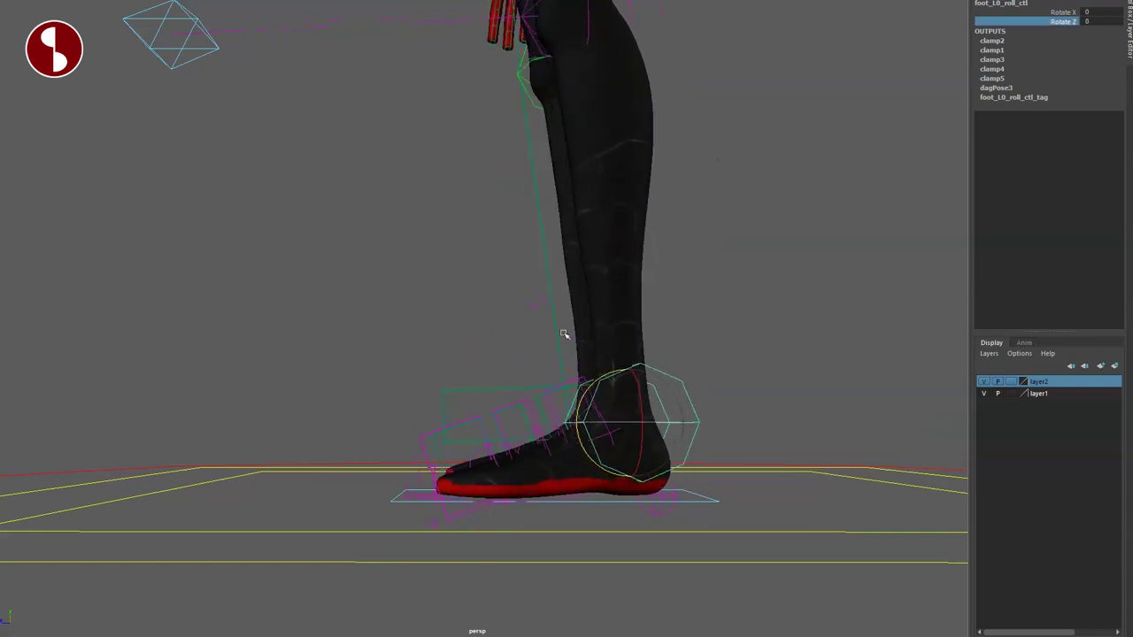
Try rotating the left foot's controls, including foot_L0_fk1_ctl, and undo each rotation
alt+drag(564, 328, 614, 399)
click(655, 429)
drag(683, 451, 716, 485)
key(ctrl+z)
click(706, 462)
drag(688, 450, 711, 471)
key(ctrl+z)
key(ctrl+z)
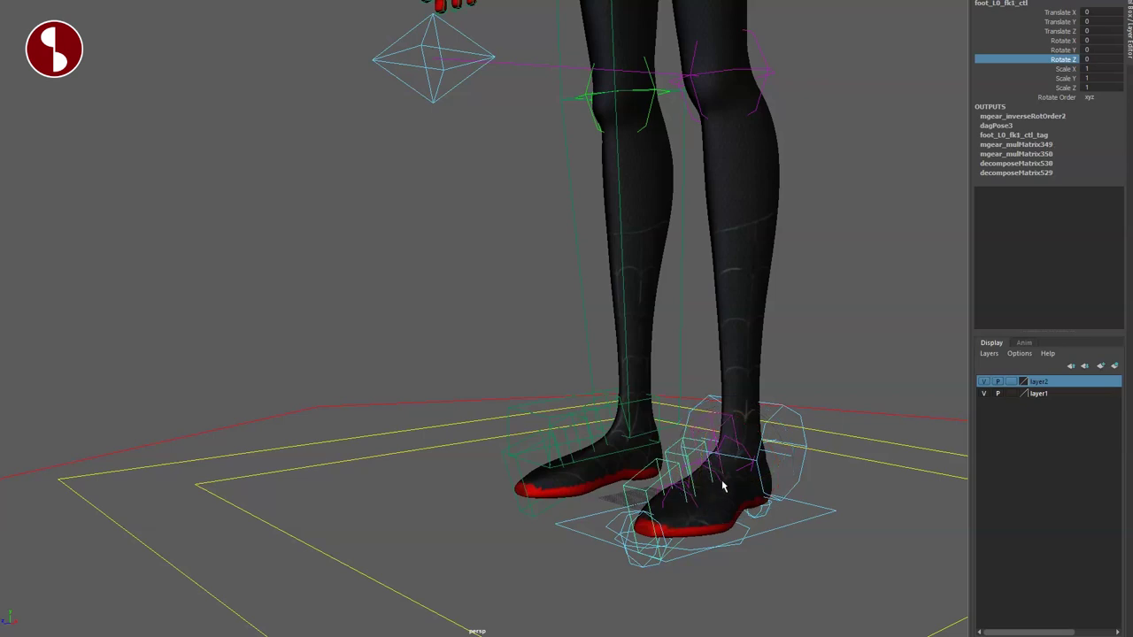
Try rotating the left foot's foot_L0_bk2_ctl to about 25 on Z to lift the toes against the heel, and undo it
click(704, 482)
middle_drag(695, 478, 702, 433)
alt+drag(742, 471, 608, 441)
key(ctrl+z)
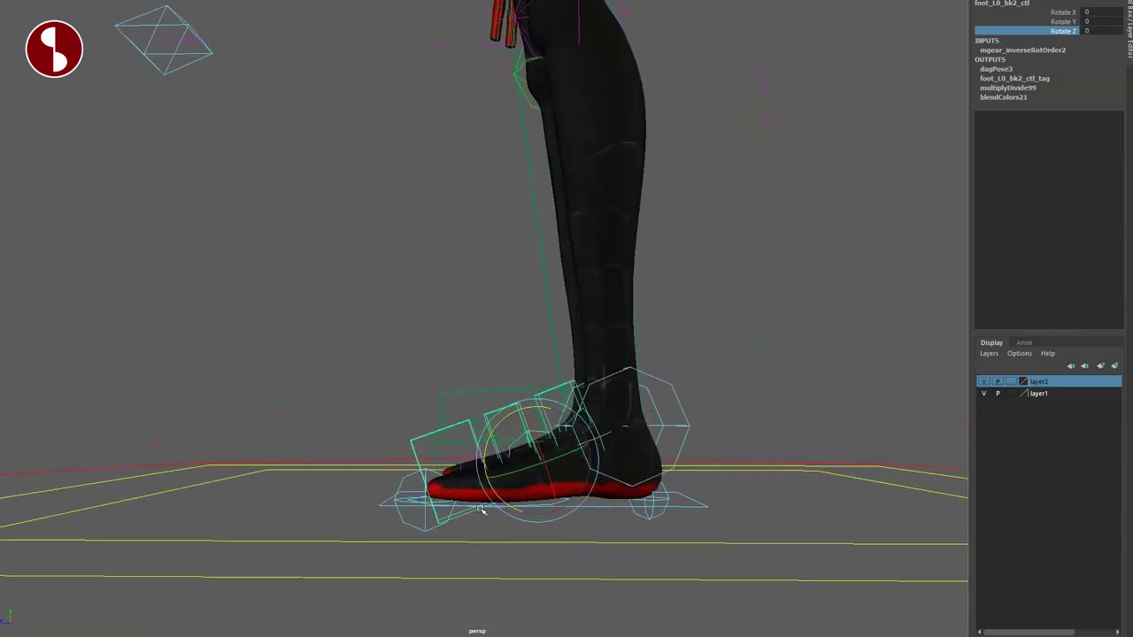
alt+drag(481, 511, 526, 440)
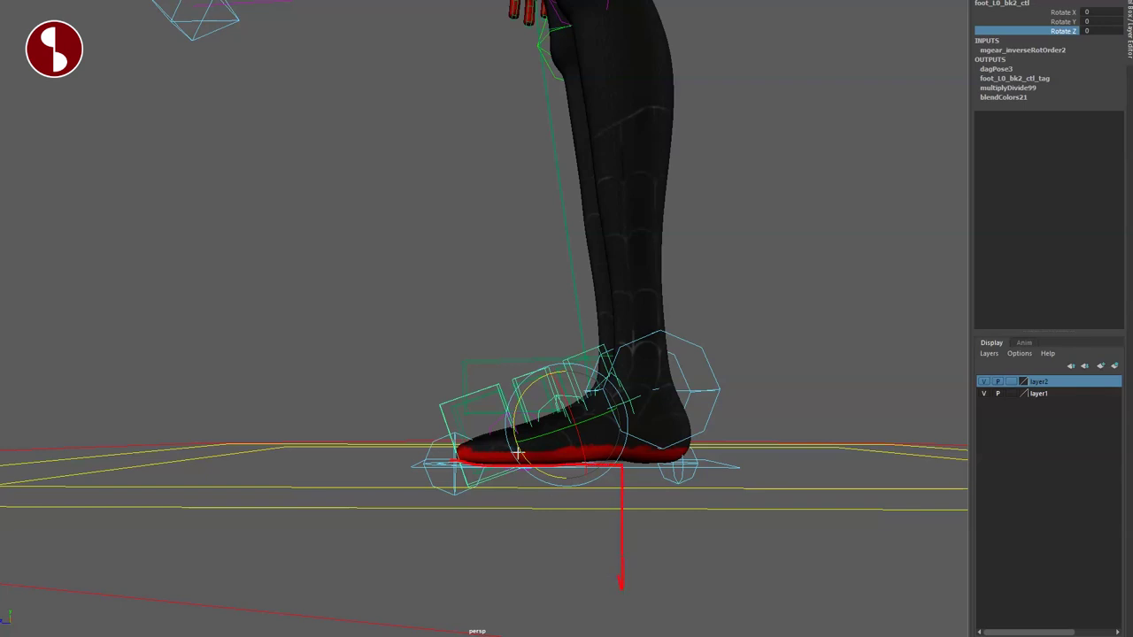
middle_drag(540, 408, 543, 366)
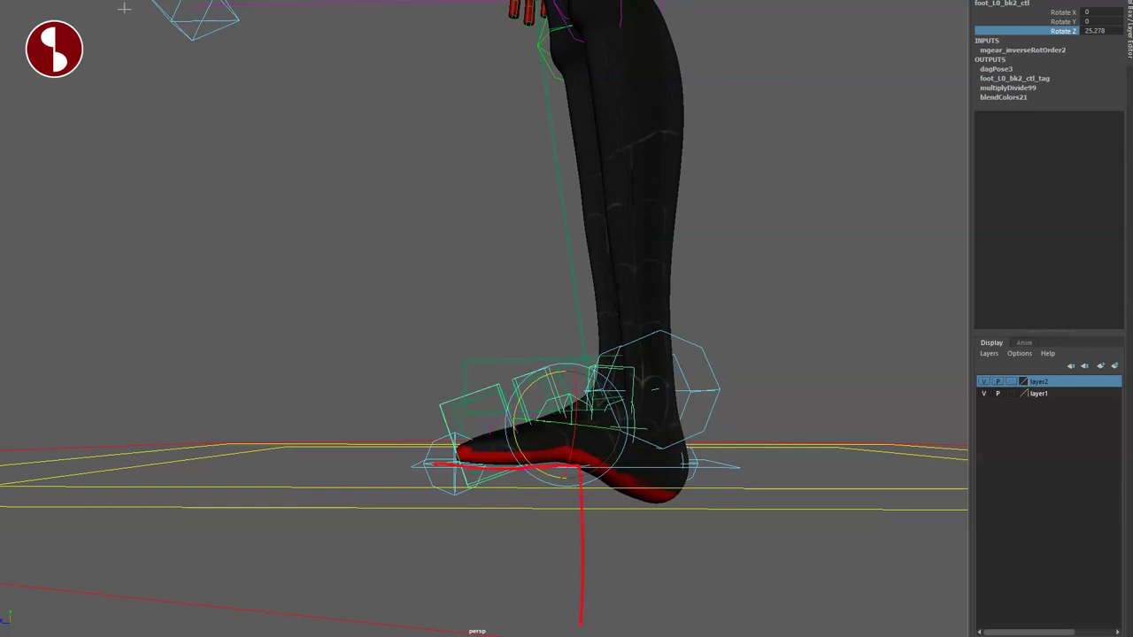
key(Escape)
key(ctrl+z)
Try rotating the left toe control foot_L0_fk2_ctl to about 15 on Z, and undo it
alt+drag(494, 481, 660, 473)
click(622, 496)
key(e)
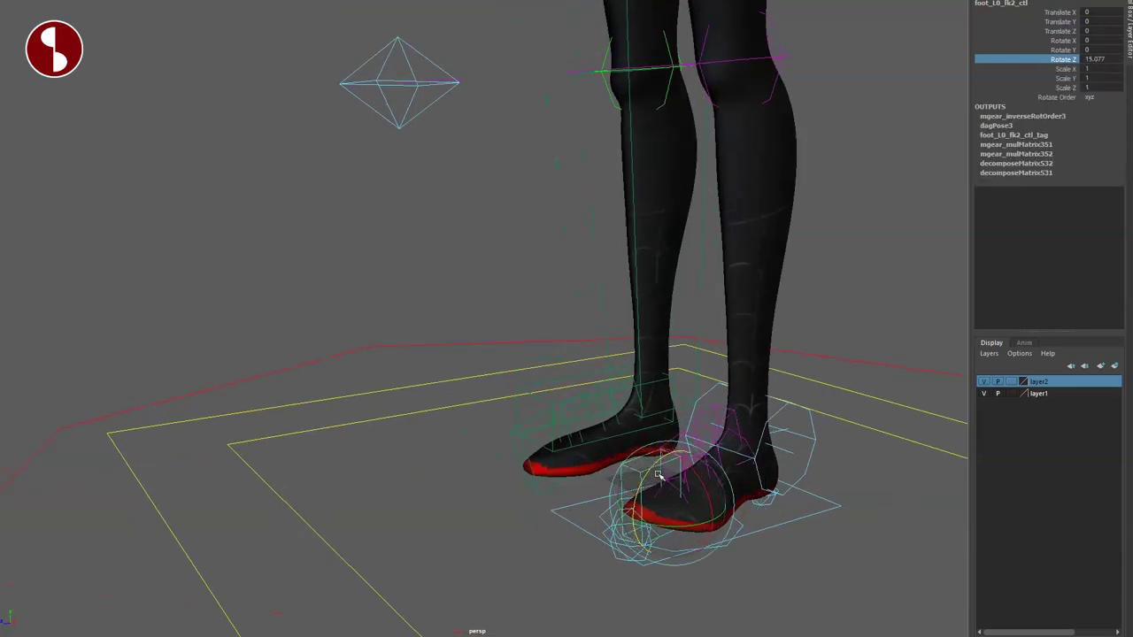
key(ctrl+z)
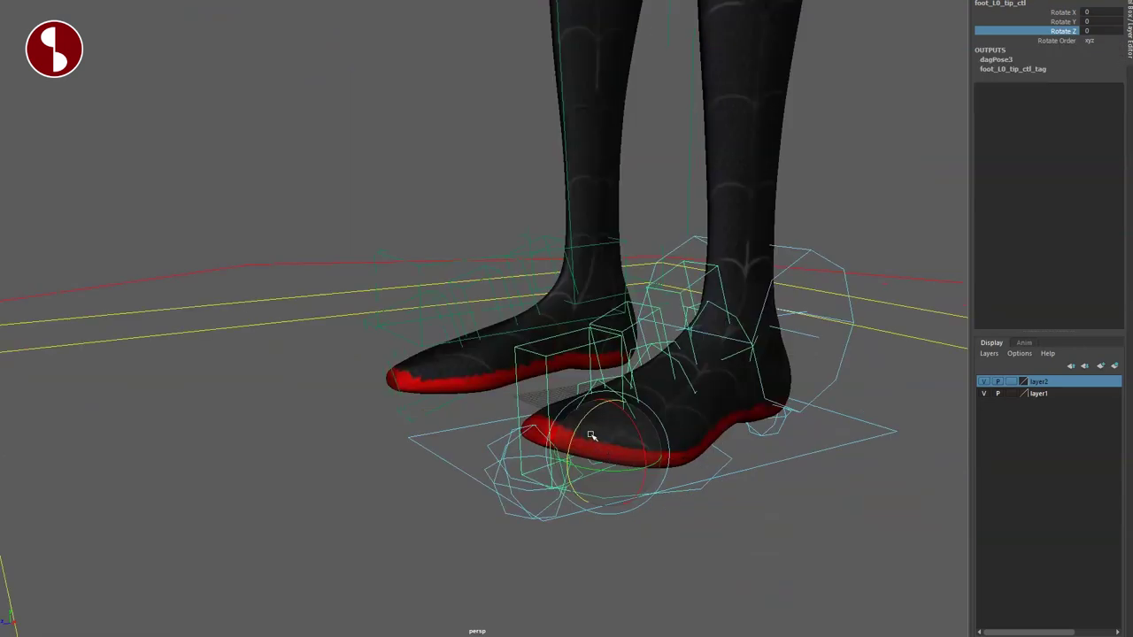
Try rotating the left foot's foot_L0_tip_ctl to about -10.7 on Z, and undo it
middle_drag(591, 436, 577, 418)
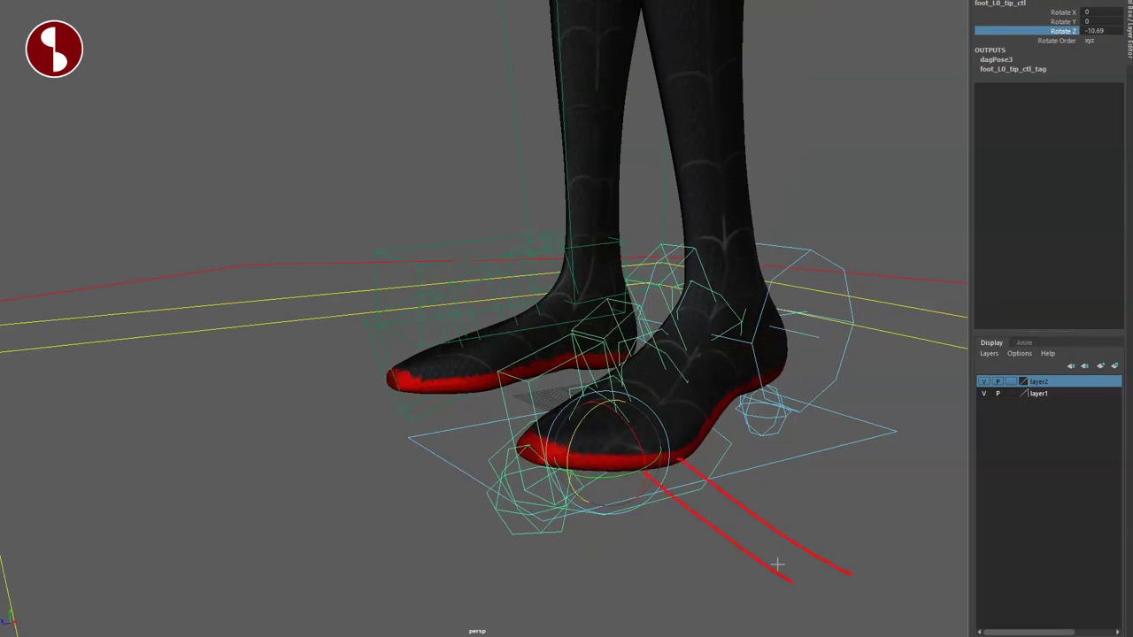
key(ctrl+z)
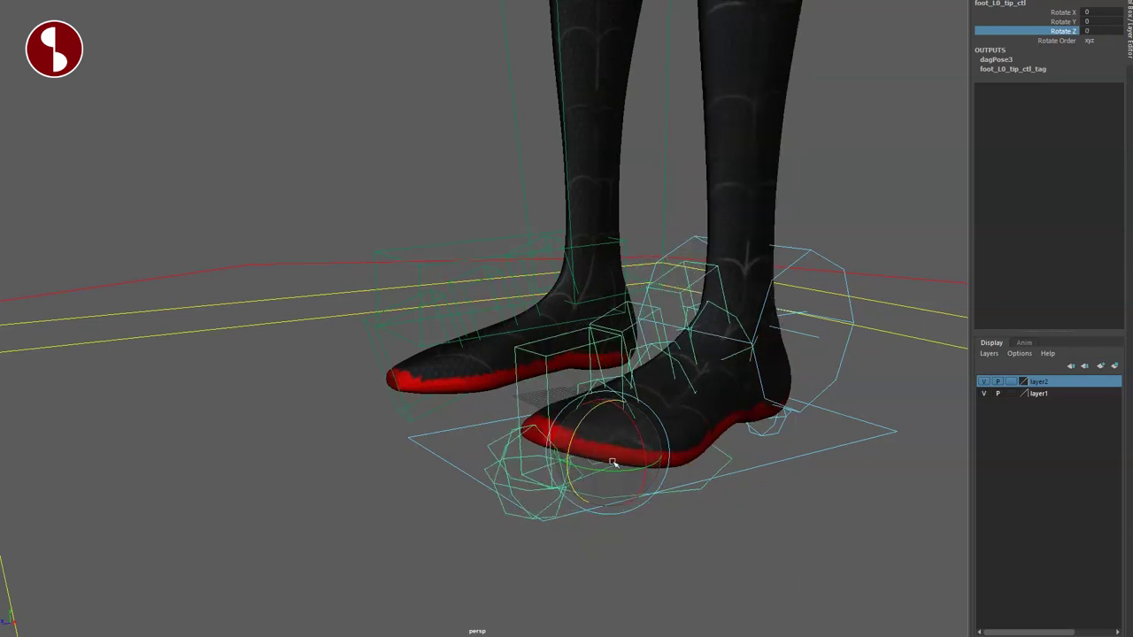
alt+drag(599, 455, 582, 453)
alt+middle_drag(581, 453, 691, 484)
mouse_move(690, 483)
alt+mouse_down()
mouse_move(703, 511)
mouse_move(688, 488)
mouse_move(680, 496)
alt+mouse_up()
Undo the test rotation on the left toe's foot_L0_fk2_ctl
key(Down)
key(ctrl+z)
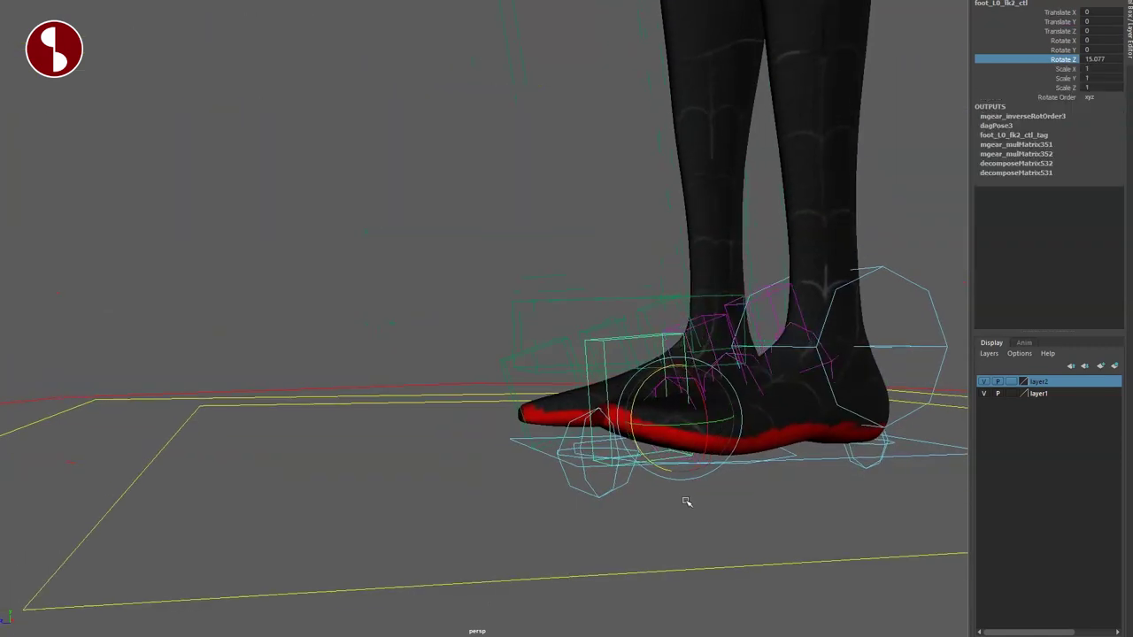
key(ctrl+z)
key(ctrl+z)
Try moving the left knee's pole vector control (leg_L0_upv_ctl), and undo the move
alt+right_drag(662, 483, 620, 443)
alt+drag(619, 443, 699, 425)
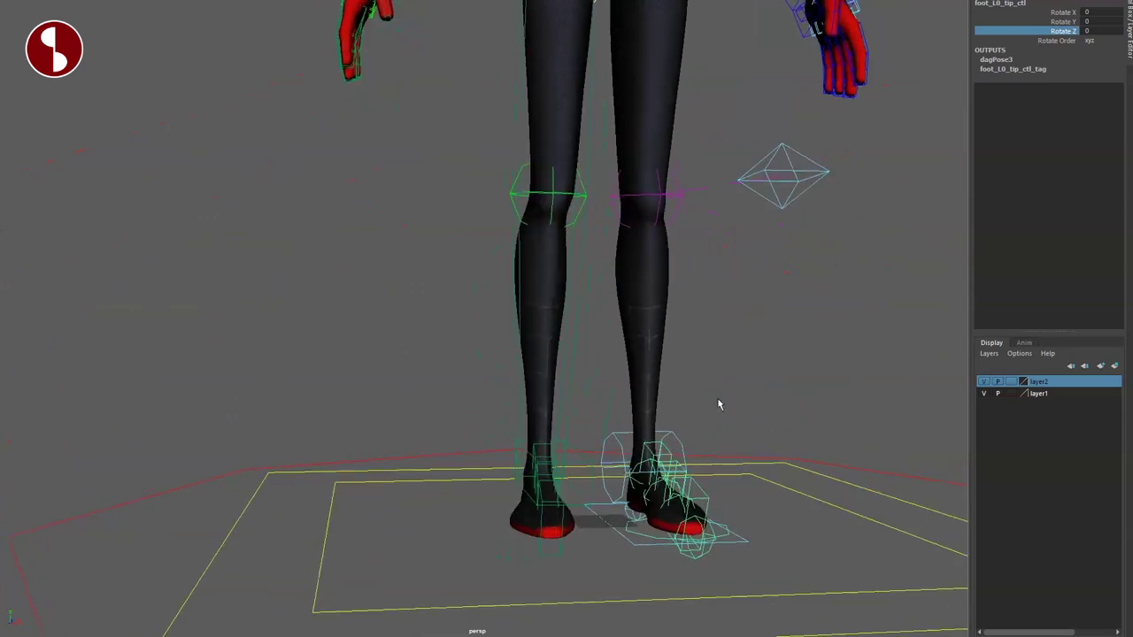
click(813, 177)
drag(786, 177, 767, 260)
key(ctrl+z)
Try rotating the right ankle's FK control (leg_R0_fk2_ctl), and undo the rotation
alt+drag(681, 504, 602, 400)
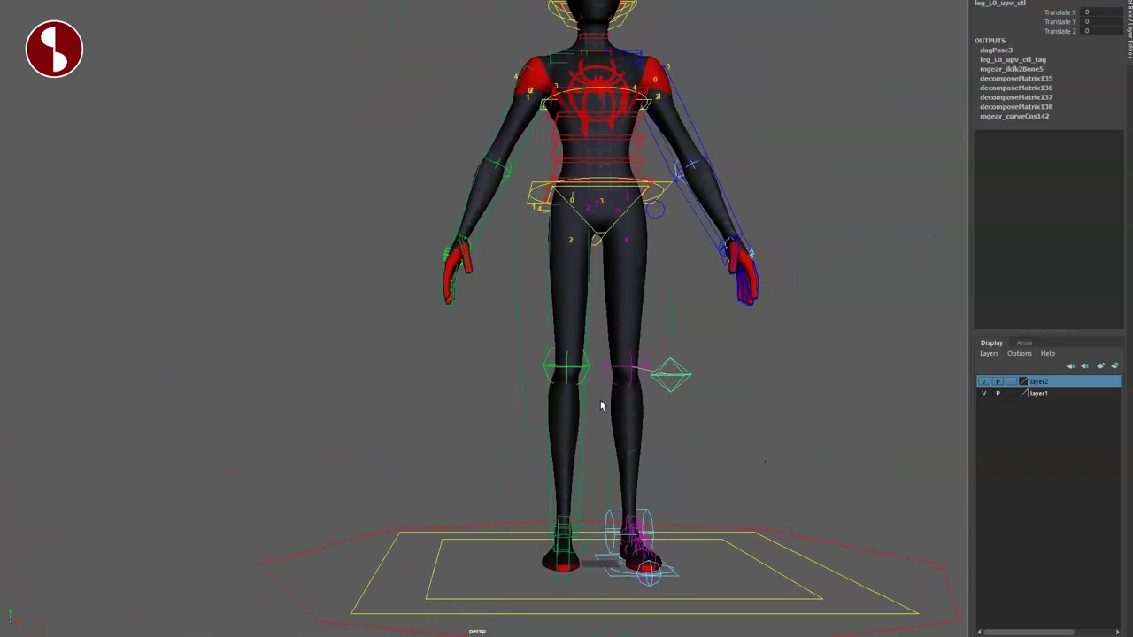
alt+right_drag(602, 399, 743, 430)
alt+drag(637, 416, 708, 428)
alt+middle_drag(709, 429, 753, 326)
alt+right_drag(753, 326, 759, 416)
alt+drag(758, 417, 637, 433)
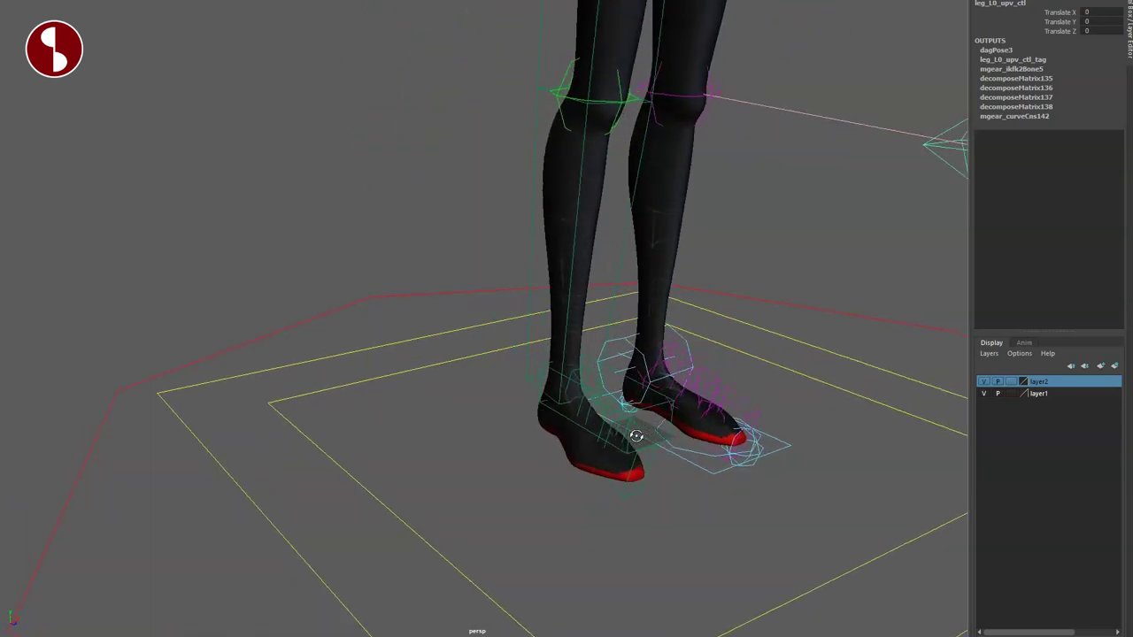
click(548, 376)
key(e)
drag(549, 376, 595, 376)
key(ctrl+z)
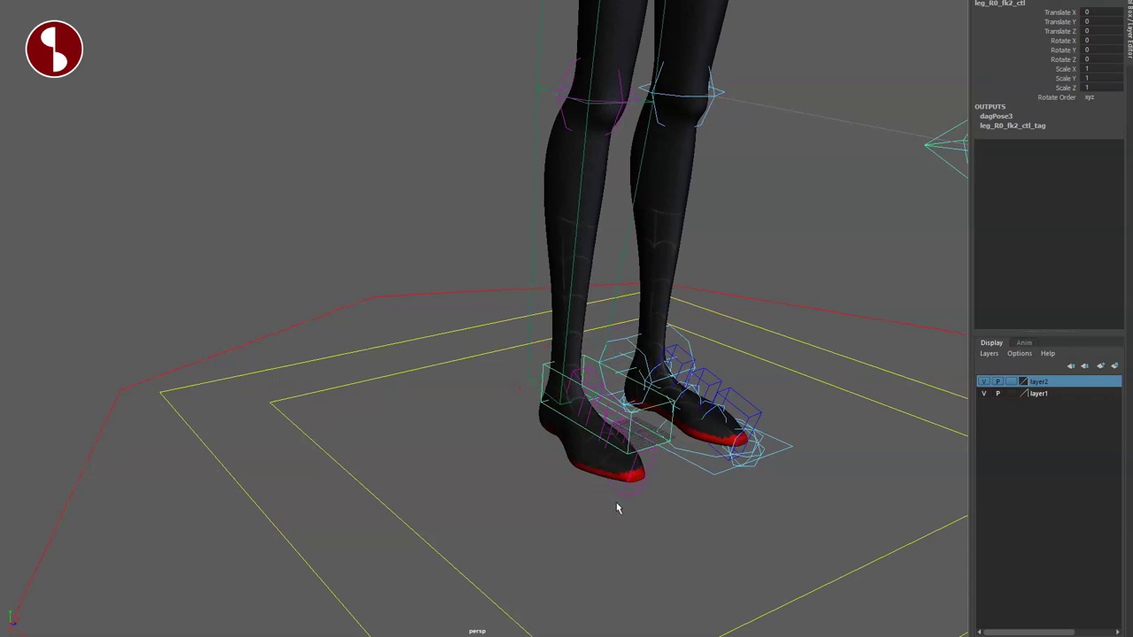
Select the right toe FK control, and try rotating the right thigh's leg_R0_fk0_ctl, undoing the rotation
click(636, 490)
key(e)
key(q)
alt+middle_drag(535, 177, 550, 267)
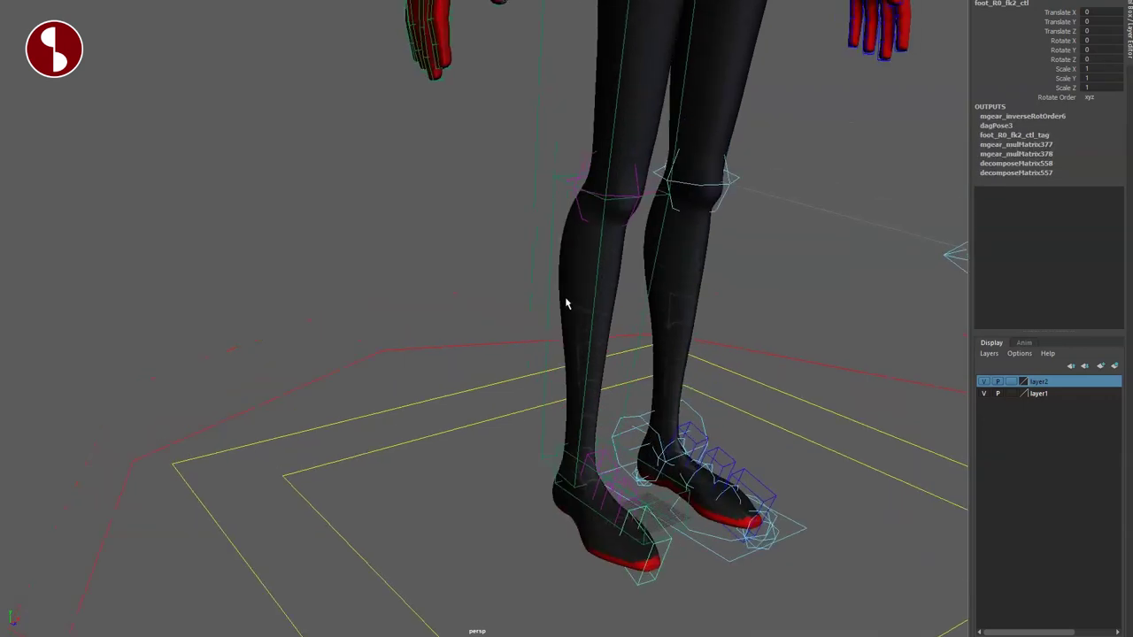
click(563, 133)
alt+right_drag(589, 240, 513, 215)
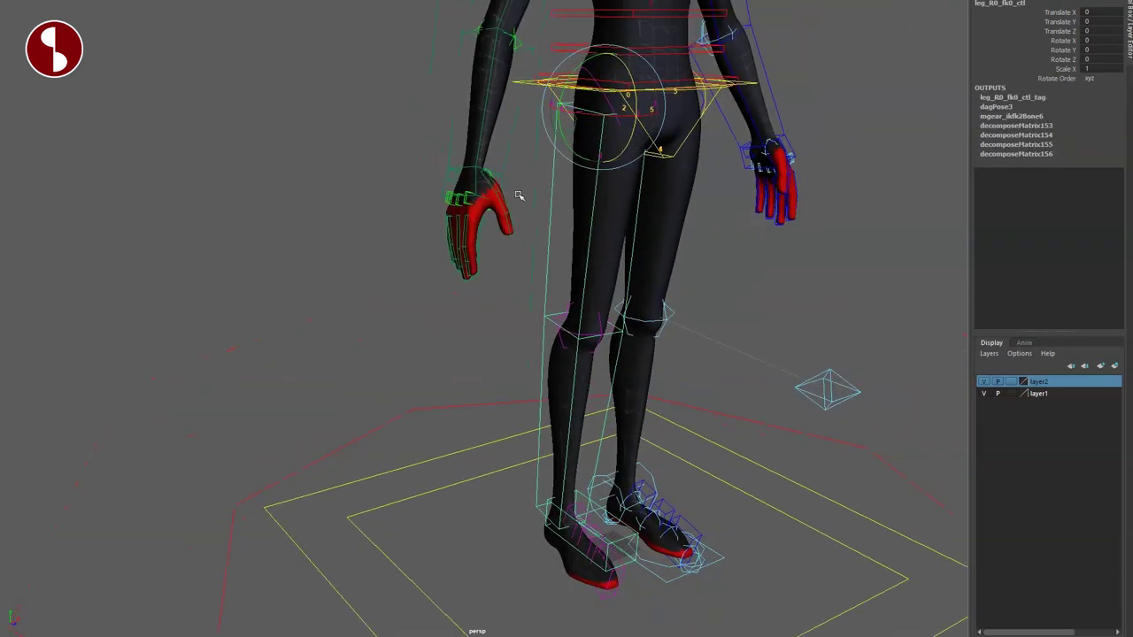
mouse_move(560, 124)
mouse_down()
mouse_move(571, 69)
mouse_move(562, 127)
mouse_move(561, 115)
mouse_up()
key(ctrl+z)
Move the left knee's mid control (leg_L0_mid_ctl) outward and down, to about X 4.4, Y -7.9, Z -22.5
alt+middle_drag(577, 213, 599, 356)
alt+drag(598, 356, 533, 301)
click(687, 269)
key(w)
drag(629, 246, 784, 380)
alt+right_drag(754, 398, 631, 282)
click(639, 453)
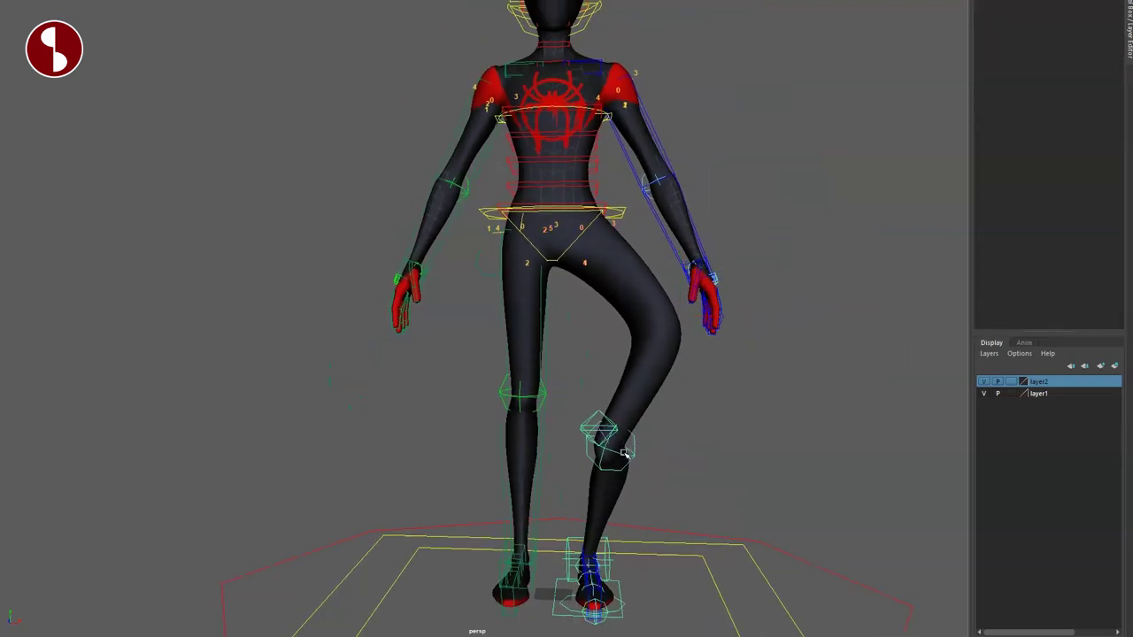
click(622, 454)
drag(622, 453, 711, 500)
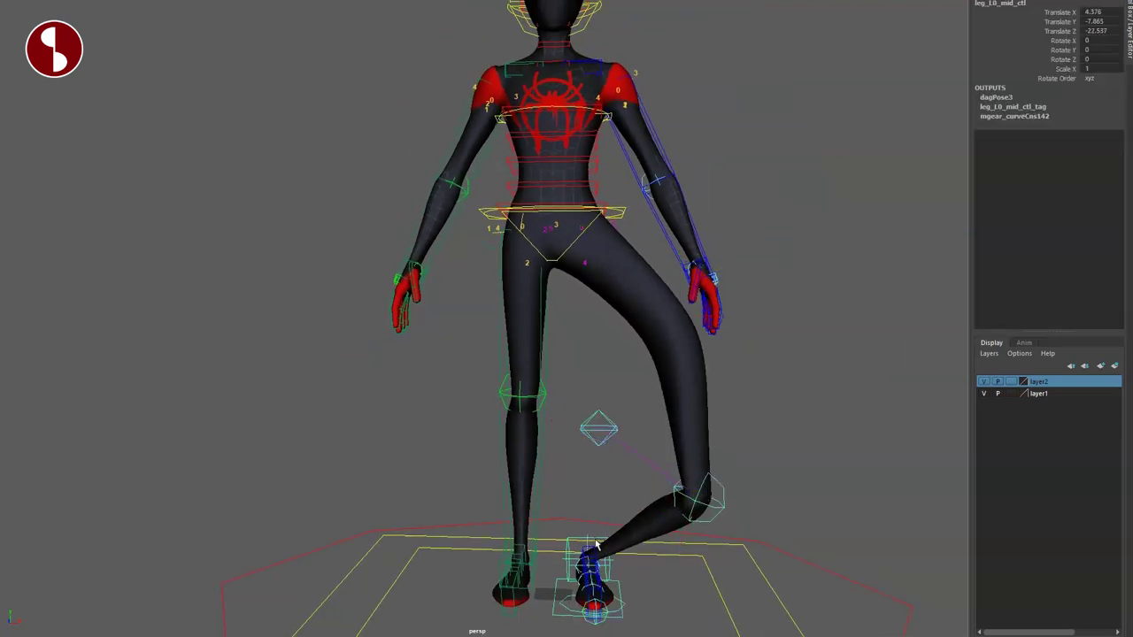
Try rotating the left foot's roll control (foot_L0_roll_ctl) to about Rotate X -47.8 and Rotate Z 1
click(571, 555)
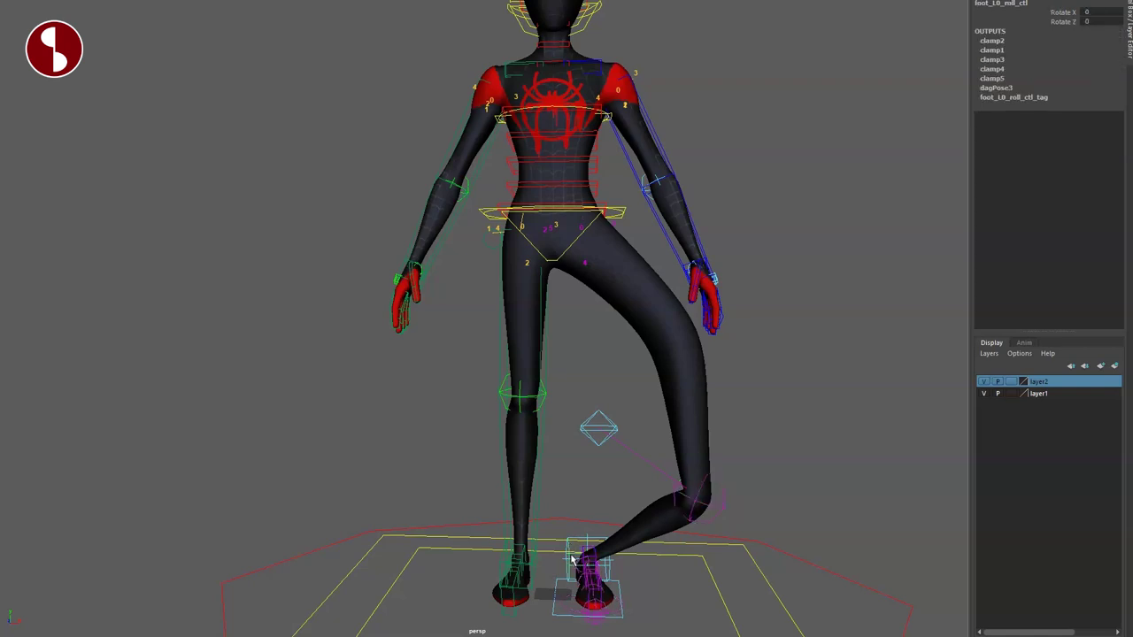
key(e)
drag(587, 556, 584, 532)
alt+middle_drag(584, 531, 652, 395)
alt+right_drag(652, 395, 625, 431)
alt+drag(625, 430, 595, 516)
key(q)
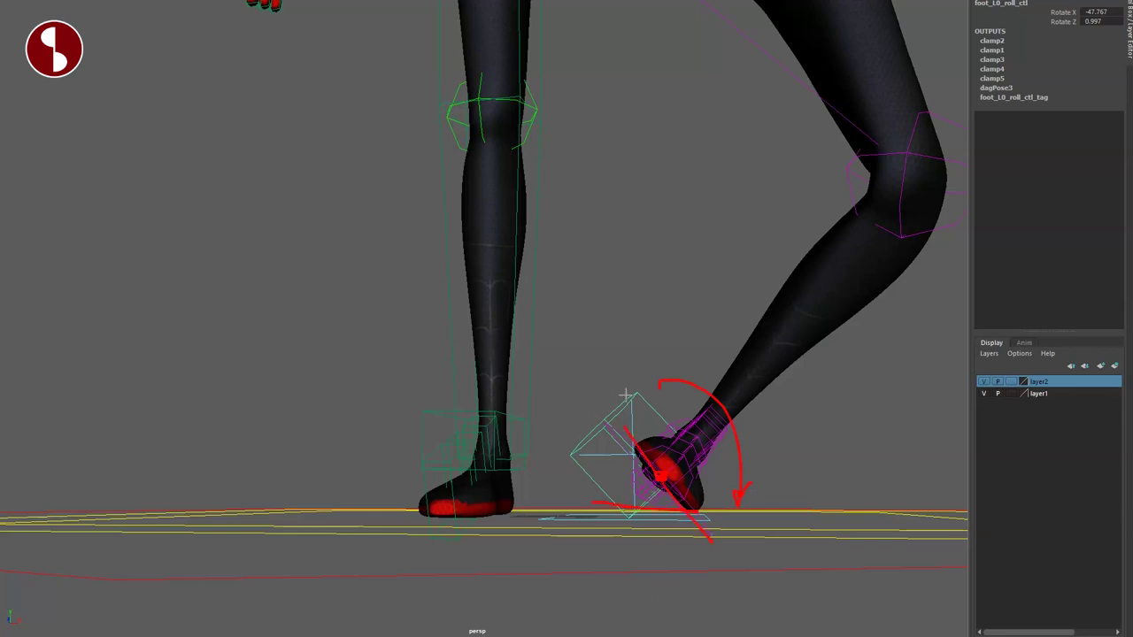
key(Escape)
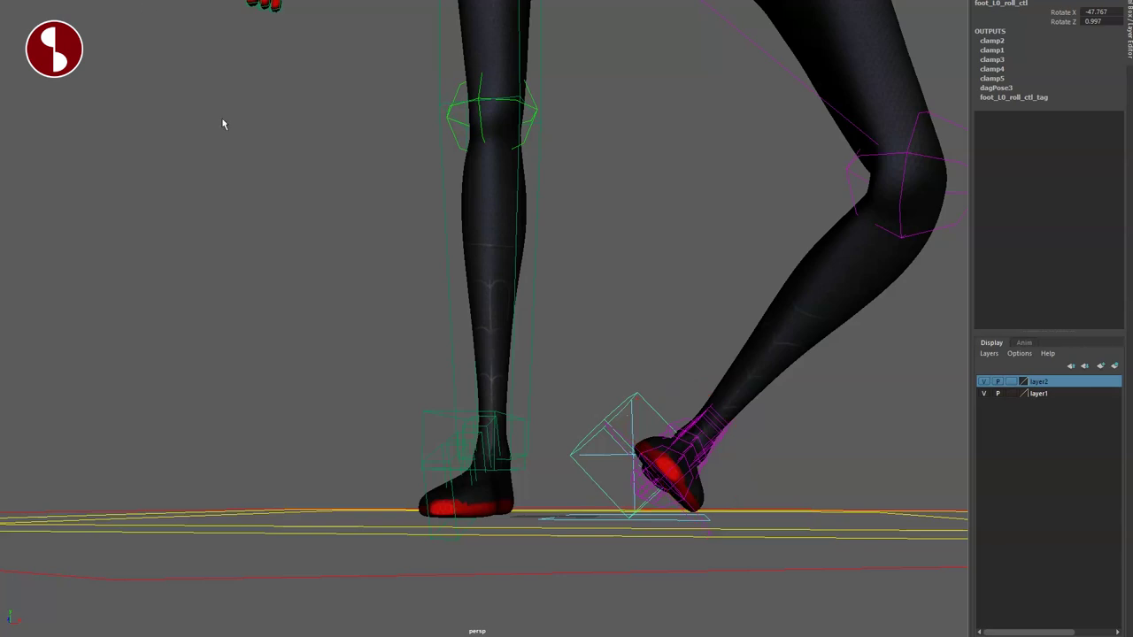
Undo the left foot roll rotation and the left knee mid control's move
key(ctrl+z)
key(ctrl+z)
scroll(623, 374, down, 8)
alt+middle_drag(622, 374, 645, 470)
key(ctrl+z)
key(ctrl+z)
key(ctrl+z)
key(ctrl+z)
key(ctrl+z)
Select the waist's spine IK control (spine_C0_ik0_ctl), try rotating it, and undo the rotation
scroll(591, 264, up, 7)
alt+middle_drag(591, 263, 655, 466)
alt+drag(655, 465, 503, 409)
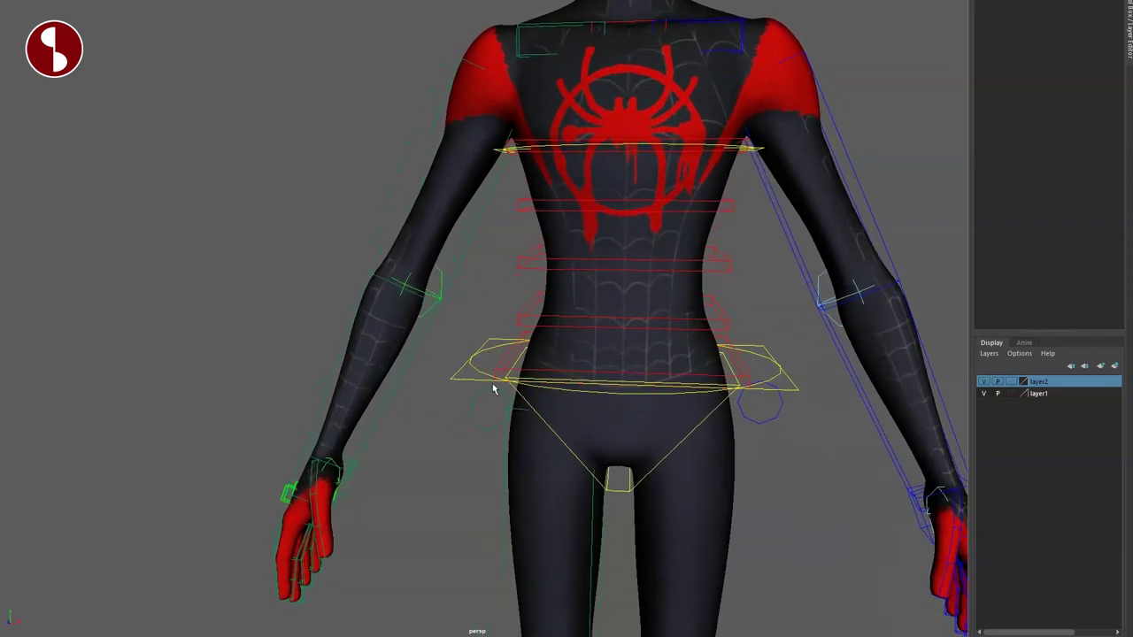
click(478, 372)
drag(581, 324, 547, 310)
key(ctrl+z)
Try moving the waist's spine IK control sideways, and undo the move
alt+right_drag(590, 387, 541, 362)
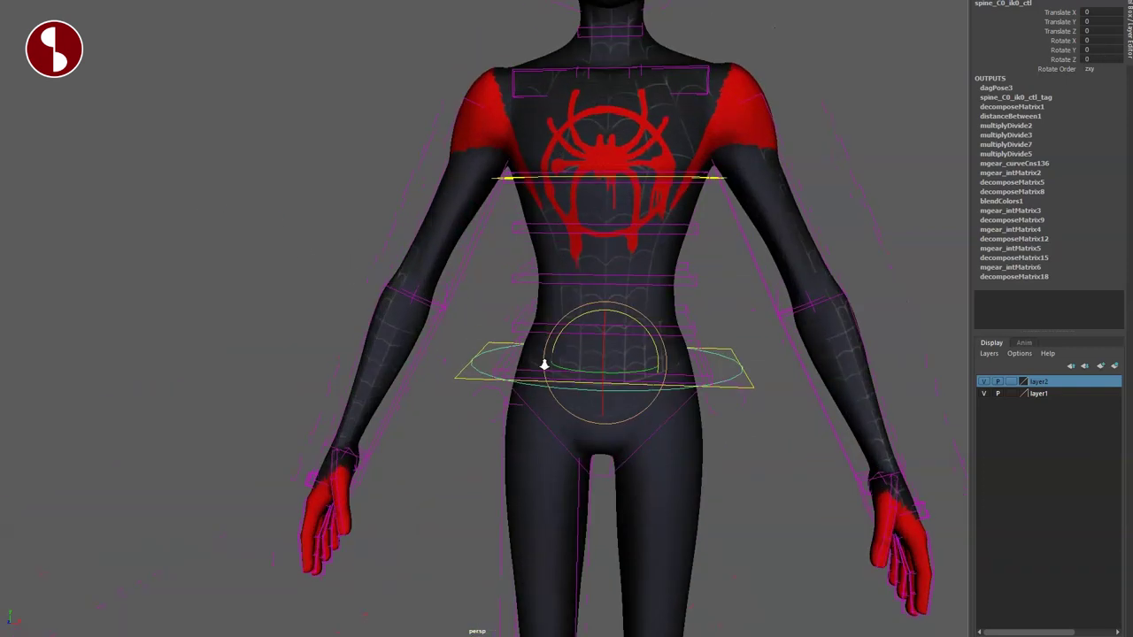
alt+middle_drag(526, 336, 512, 329)
alt+right_drag(511, 329, 576, 384)
key(w)
drag(629, 374, 658, 373)
key(ctrl+z)
Try moving the waist's spine IK control up and down, raising it to about Translate Y 4.7, and deselect it
alt+right_drag(739, 487, 501, 328)
drag(537, 323, 624, 454)
key(ctrl+z)
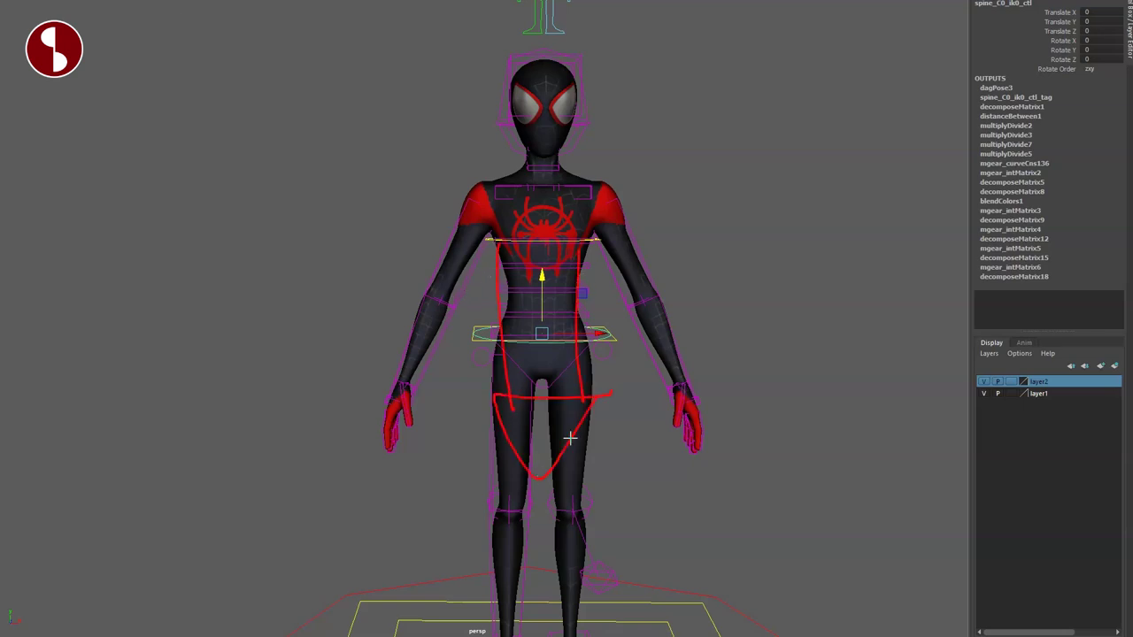
scroll(571, 297, up, 3)
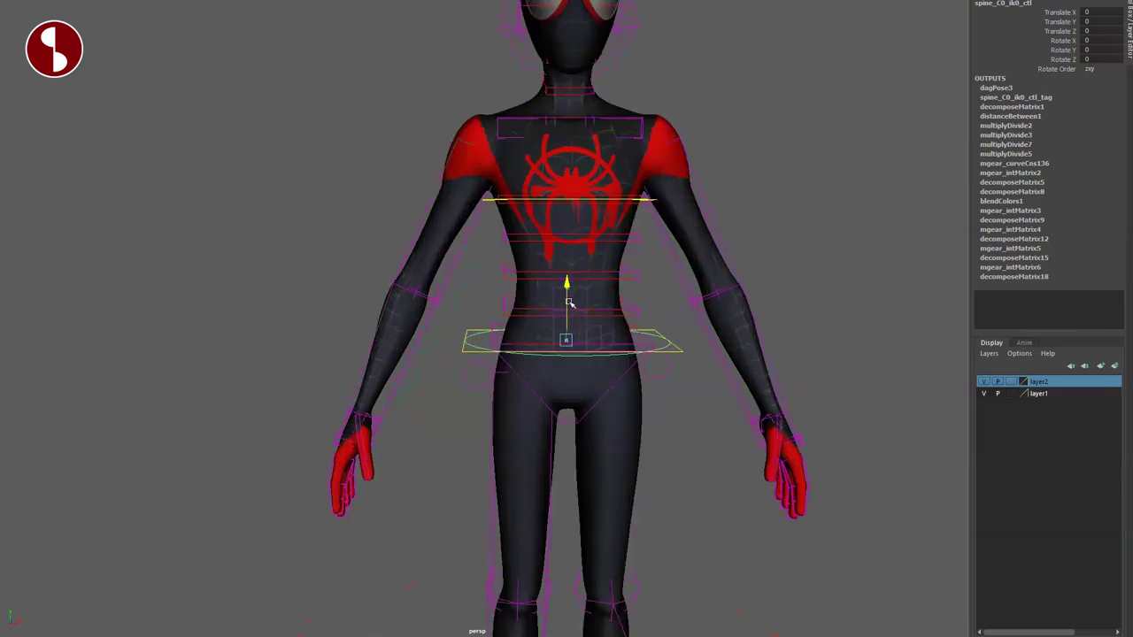
drag(573, 408, 586, 309)
drag(595, 406, 584, 255)
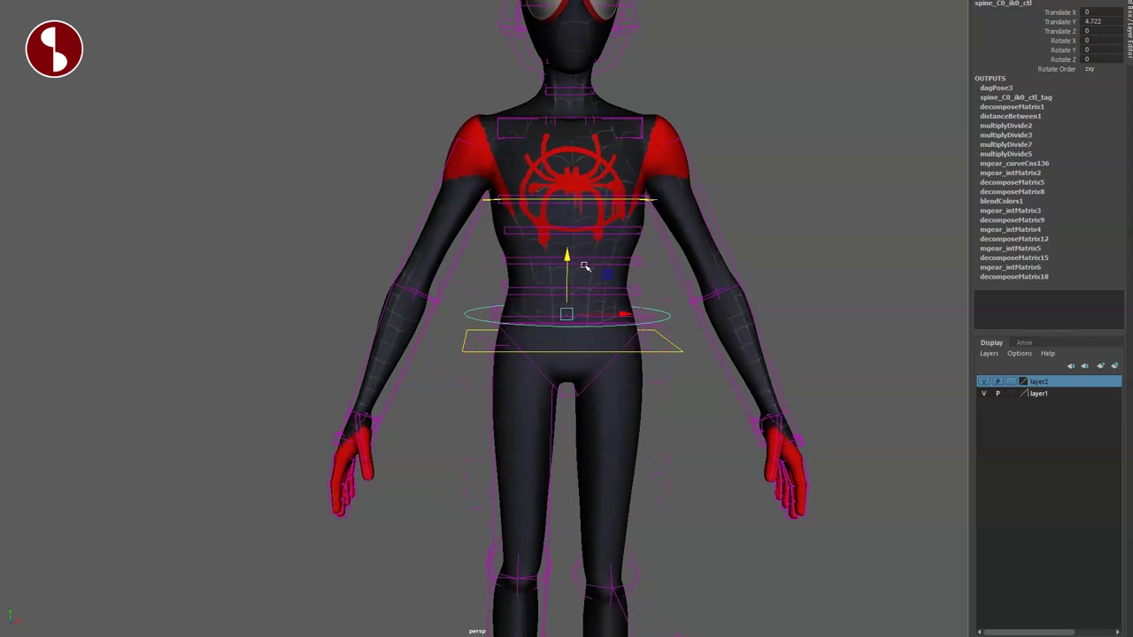
click(458, 427)
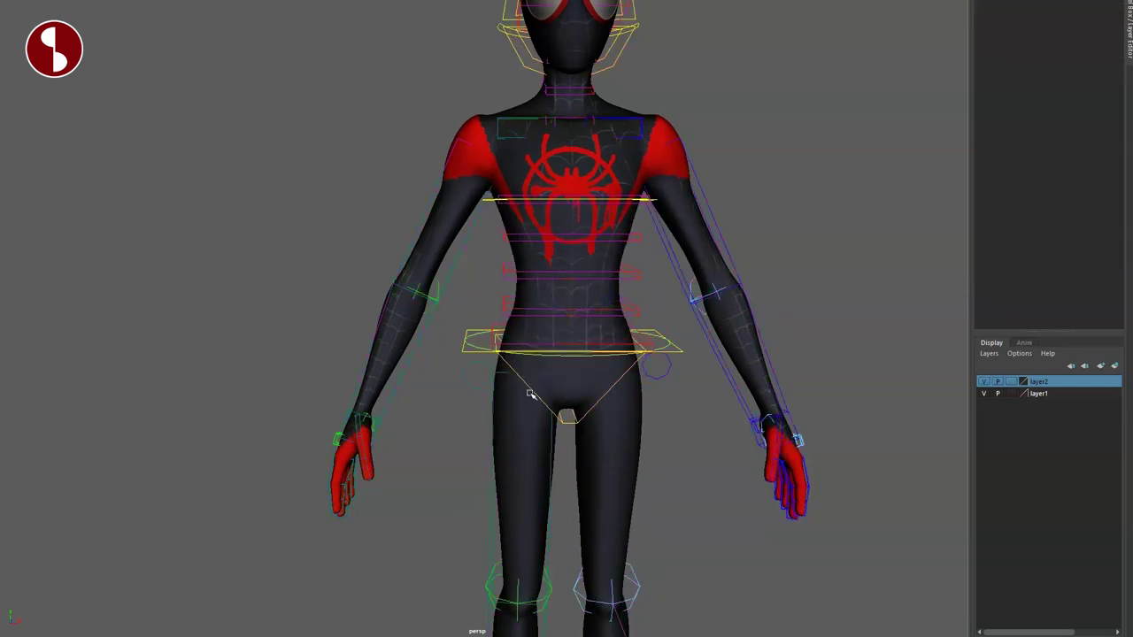
Try moving the hip control (hip_C0_ctl) down to about Y -24.8, test the square waist control, and undo its change
click(531, 389)
drag(574, 365, 582, 438)
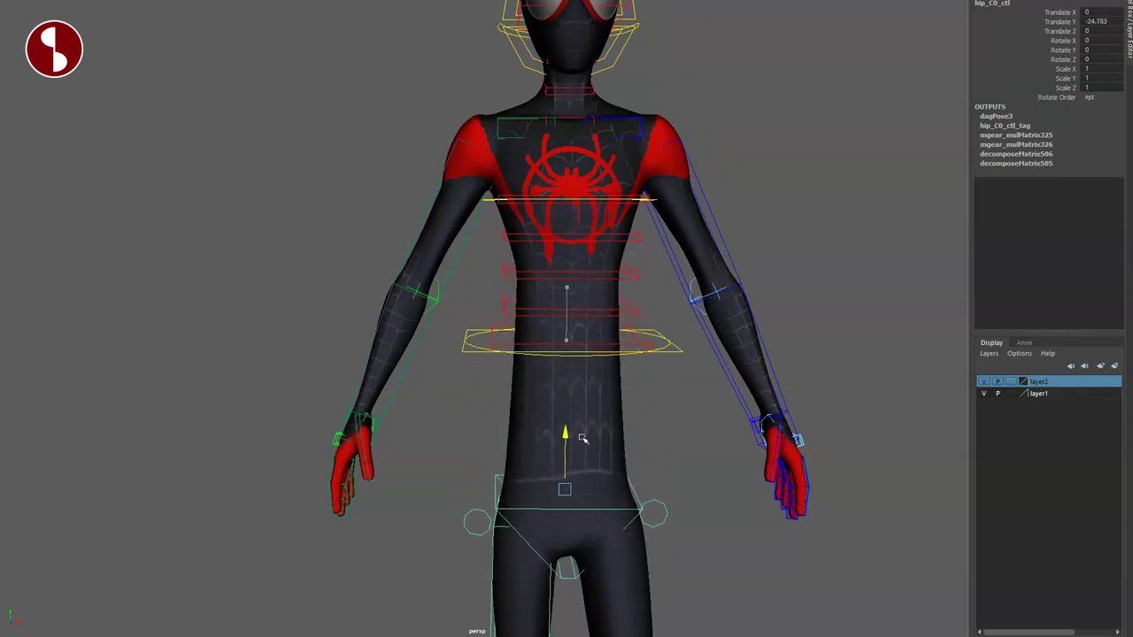
click(466, 353)
drag(548, 319, 468, 381)
key(ctrl+z)
Try rotating the lowest spine FK control (spine_C0_fk0_ctl), and undo the rotation
scroll(579, 429, down, 3)
alt+middle_drag(468, 381, 639, 410)
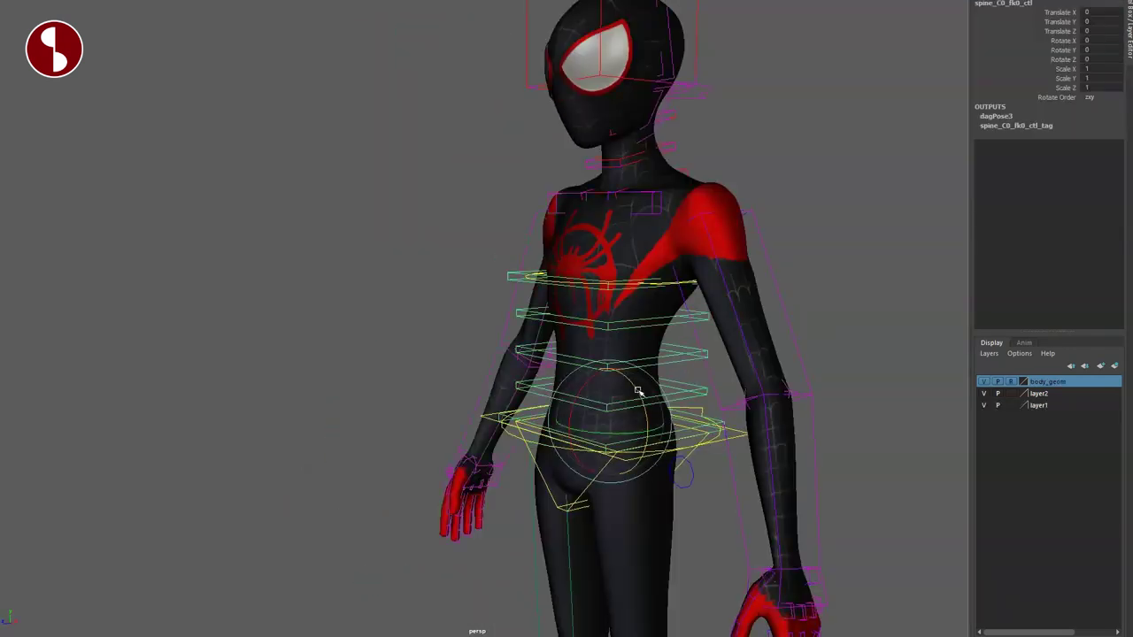
drag(640, 397, 572, 377)
key(ctrl+z)
key(ctrl+z)
Select the higher spine FK controls in turn, including spine_C0_fk2_ctl and spine_C0_fk4_ctl, to examine them
key(q)
alt+drag(621, 315, 686, 467)
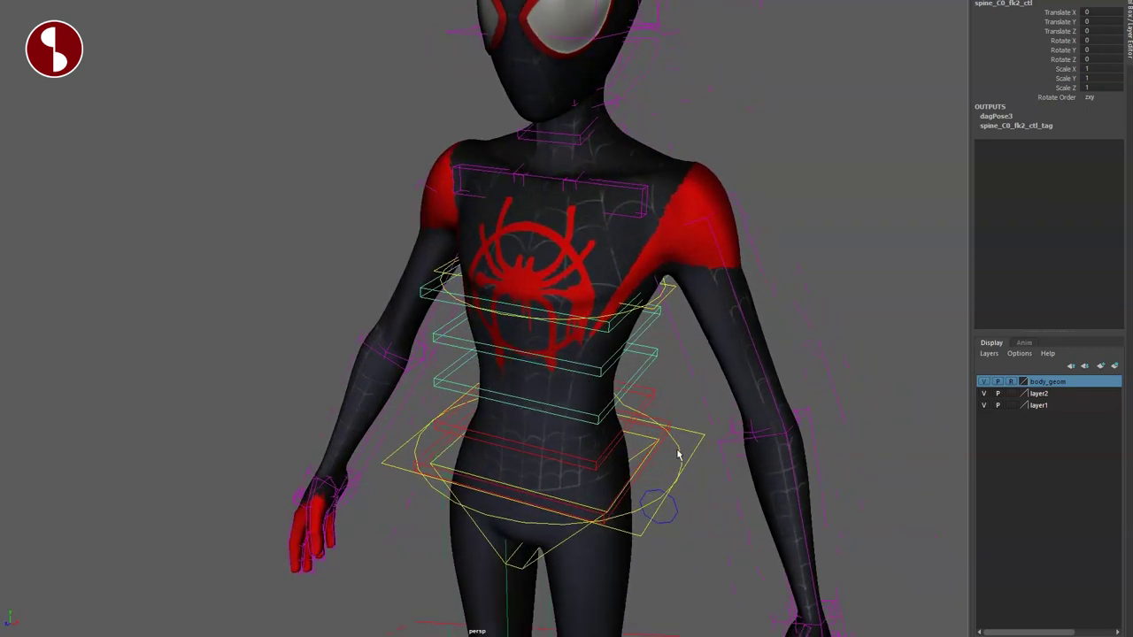
alt+middle_drag(467, 305, 594, 372)
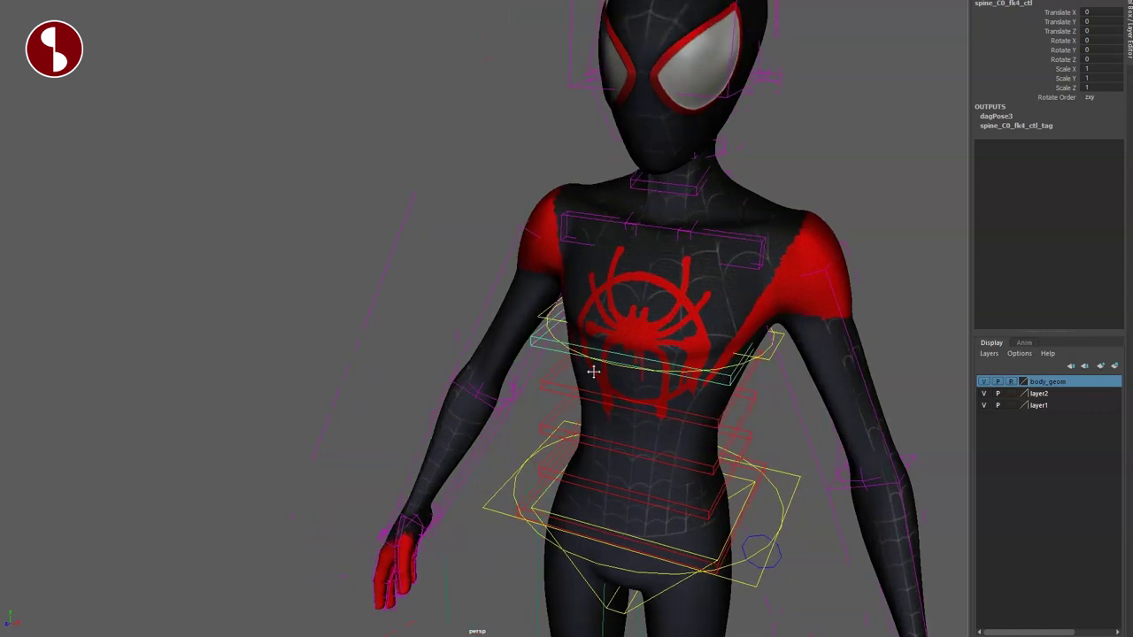
Select the chest's spine IK control (spine_C0_ik1_ctl) and bend it forward to about Rotate X 31.3
alt+drag(567, 323, 581, 375)
alt+right_drag(581, 374, 628, 412)
click(560, 311)
alt+drag(628, 412, 643, 377)
key(e)
drag(589, 329, 592, 353)
alt+drag(695, 425, 521, 420)
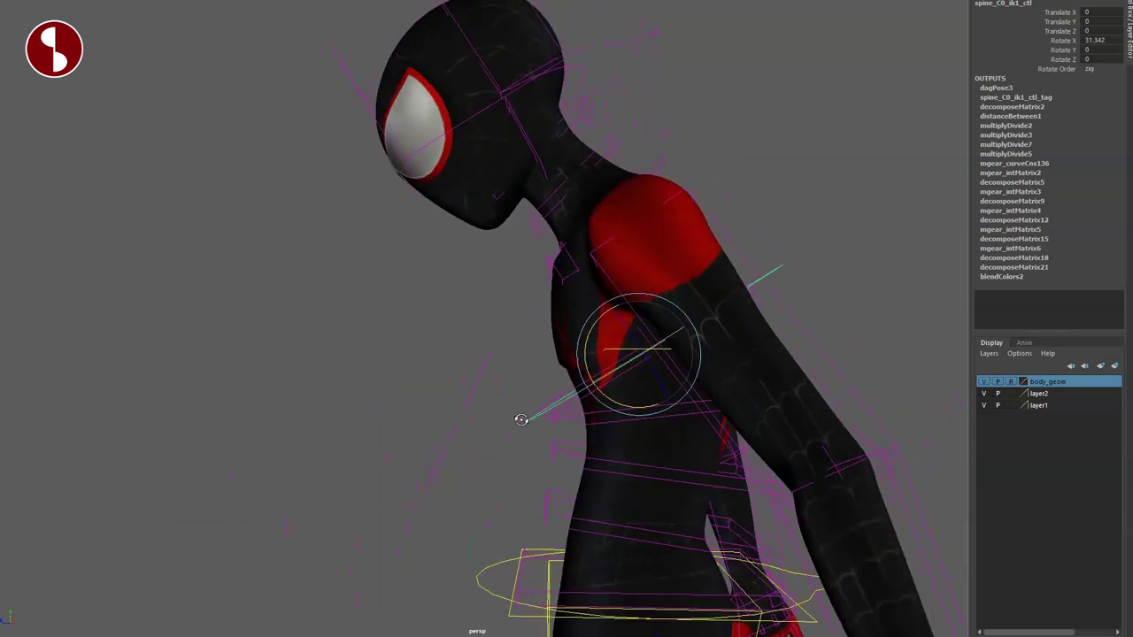
Move the chest's spine IK control forward
scroll(481, 233, down, 4)
scroll(551, 299, up, 3)
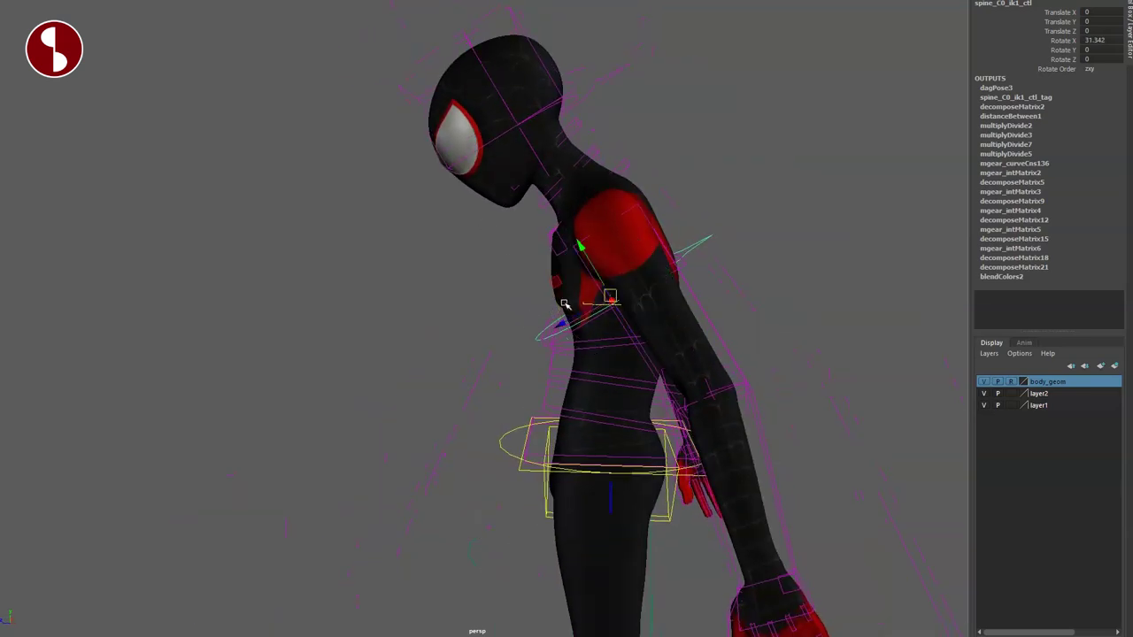
drag(613, 296, 542, 301)
Select several spine FK controls together, try rotating them at once, and undo the change
mouse_move(533, 400)
alt+mouse_down()
mouse_move(587, 382)
mouse_move(548, 403)
alt+mouse_up()
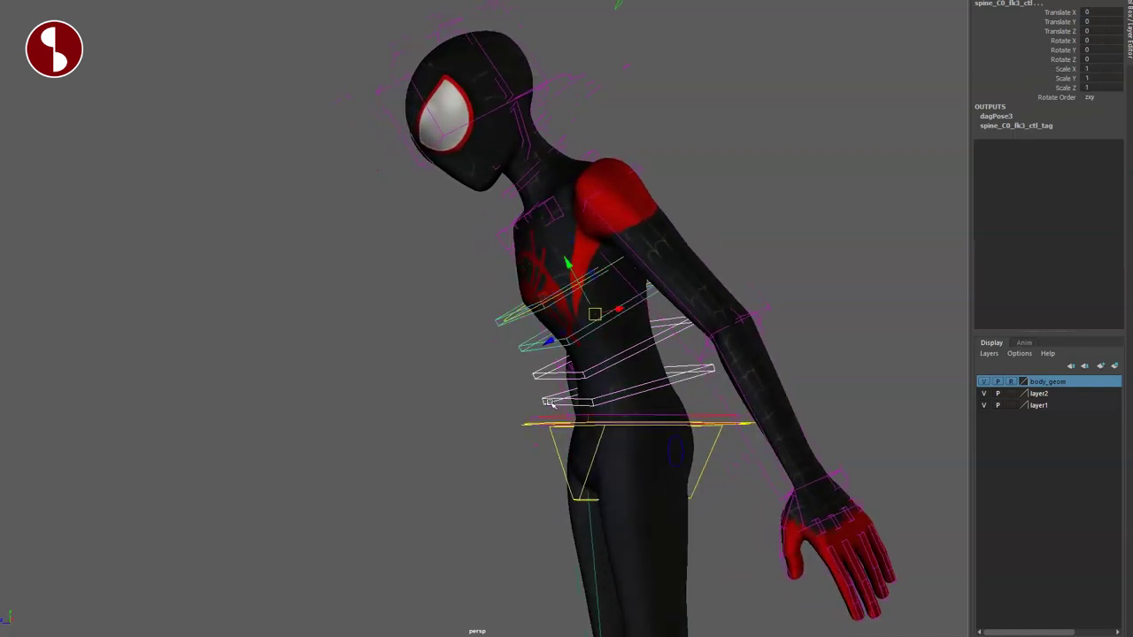
drag(547, 319, 513, 371)
key(ctrl+z)
key(ctrl+z)
Lean the chest's spine IK control backward, to about X 1.1, Y -2.1, Z -9.3 and Rotate X -17.6
drag(505, 281, 529, 340)
drag(509, 272, 626, 314)
drag(679, 266, 654, 263)
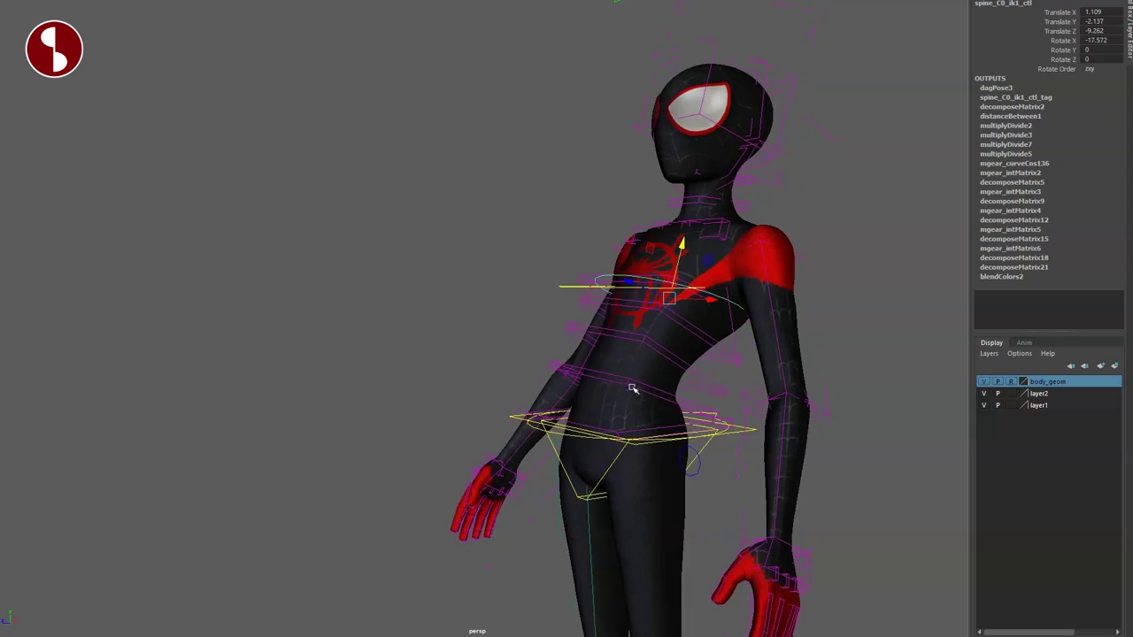
Twist the spine FK controls fk1, fk2 and fk3 to about Rotate Y -19.9, 14.1 and -22.2 respectively
click(632, 388)
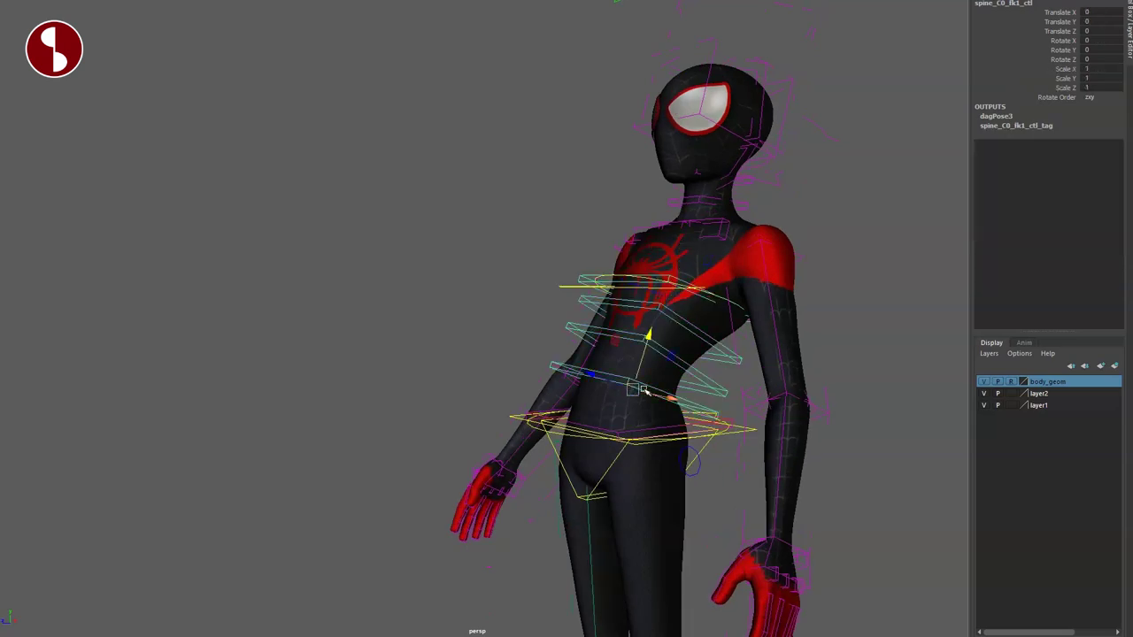
drag(652, 391, 633, 386)
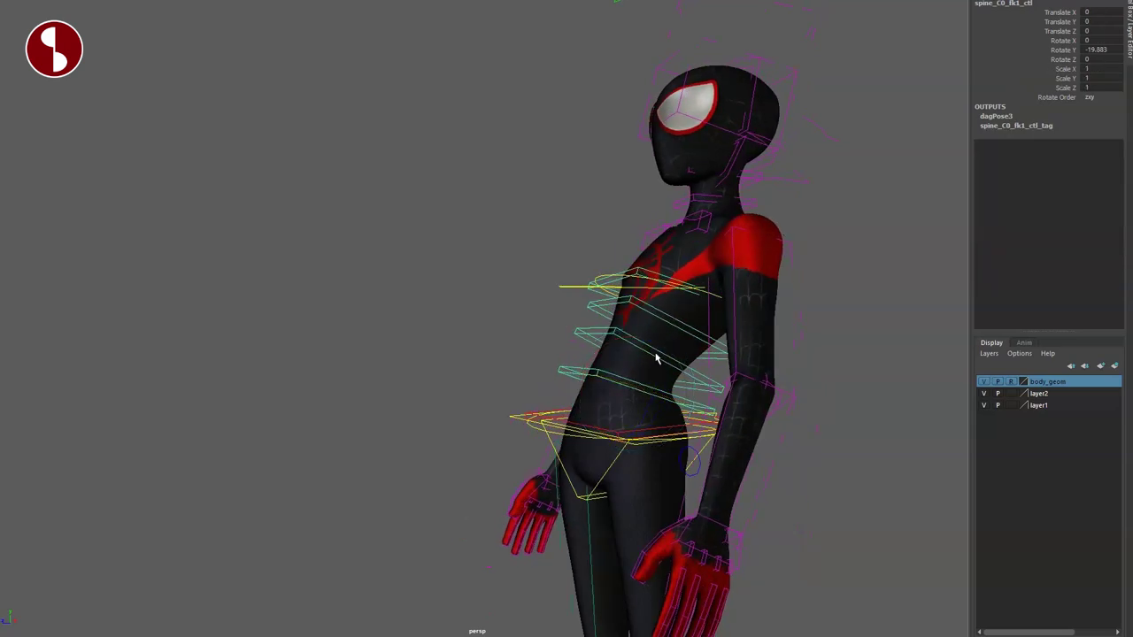
drag(649, 348, 661, 355)
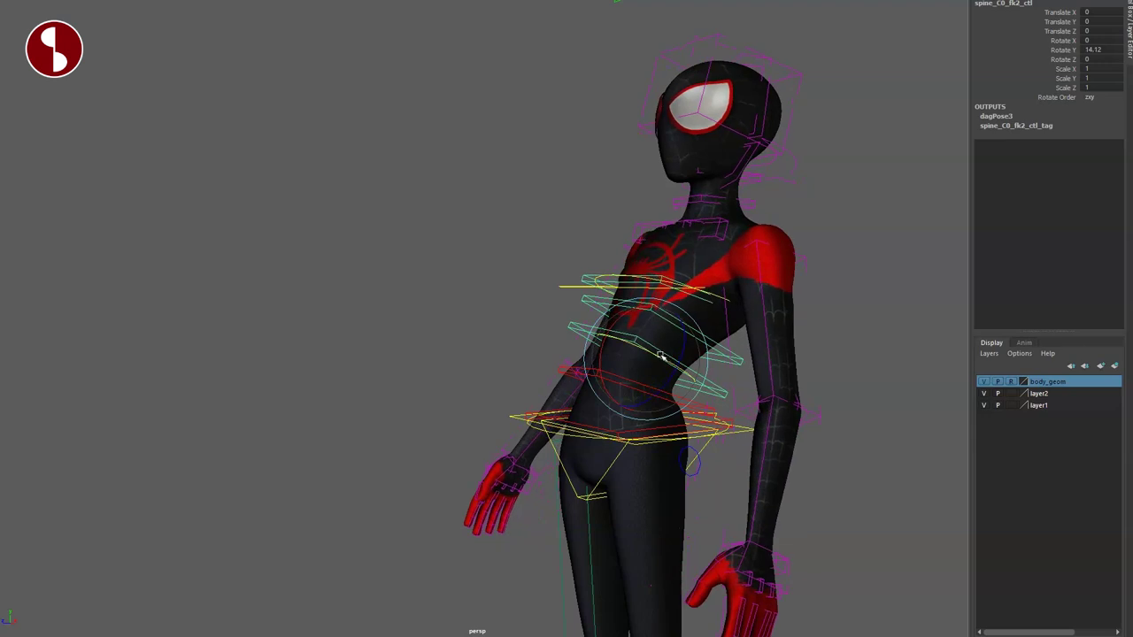
drag(675, 316, 657, 310)
alt+drag(602, 395, 688, 423)
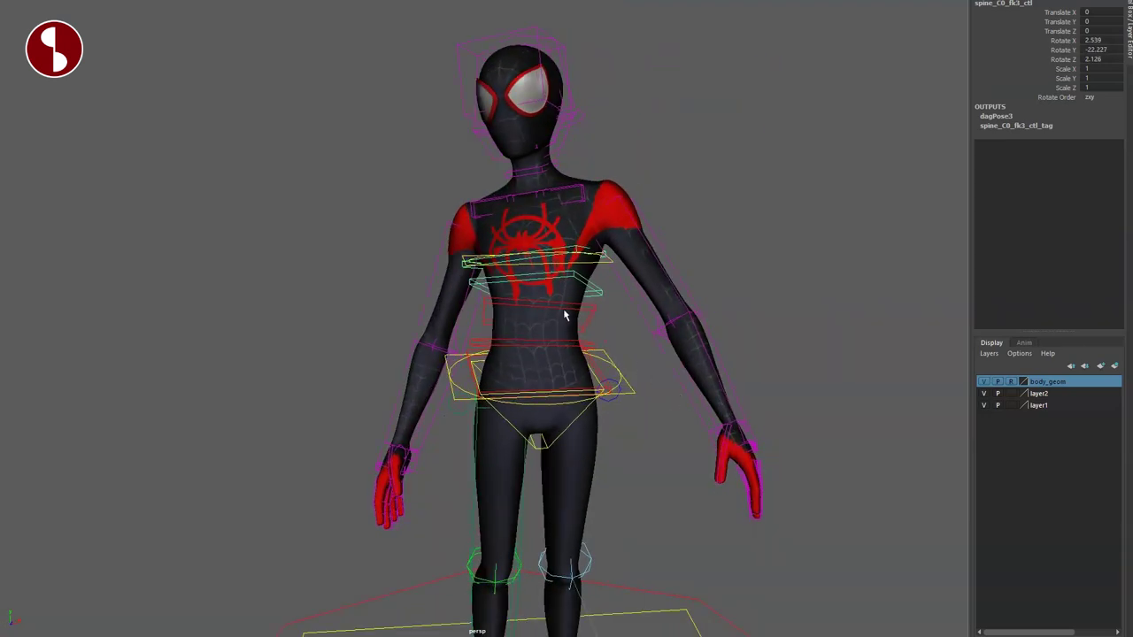
Undo the spine FK twists and the preceding backward lean and moves of the chest's spine IK control
key(ctrl+z)
key(ctrl+z)
key(ctrl+z)
key(ctrl+z)
key(ctrl+z)
key(ctrl+z)
key(ctrl+z)
key(ctrl+z)
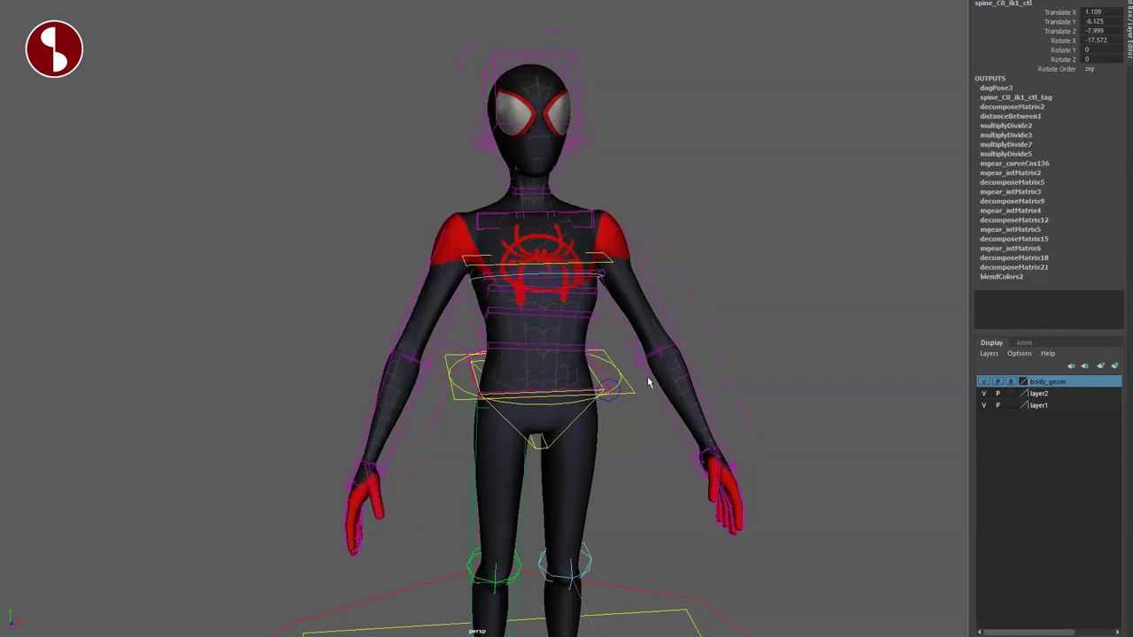
key(ctrl+z)
key(ctrl+z)
alt+drag(677, 376, 537, 341)
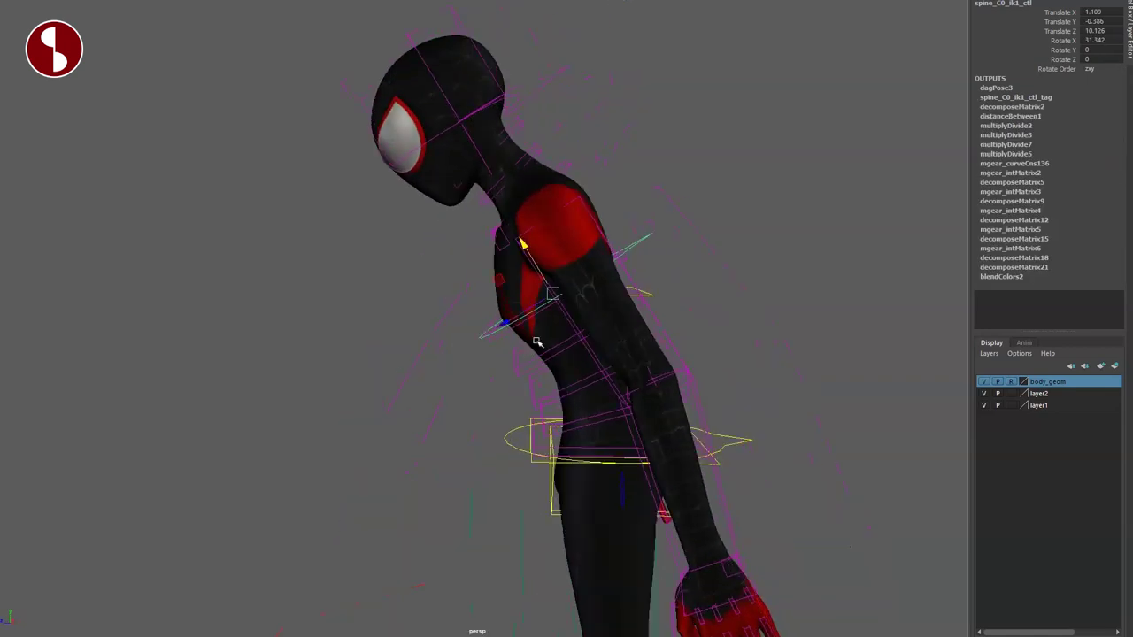
key(ctrl+z)
key(ctrl+z)
key(ctrl+z)
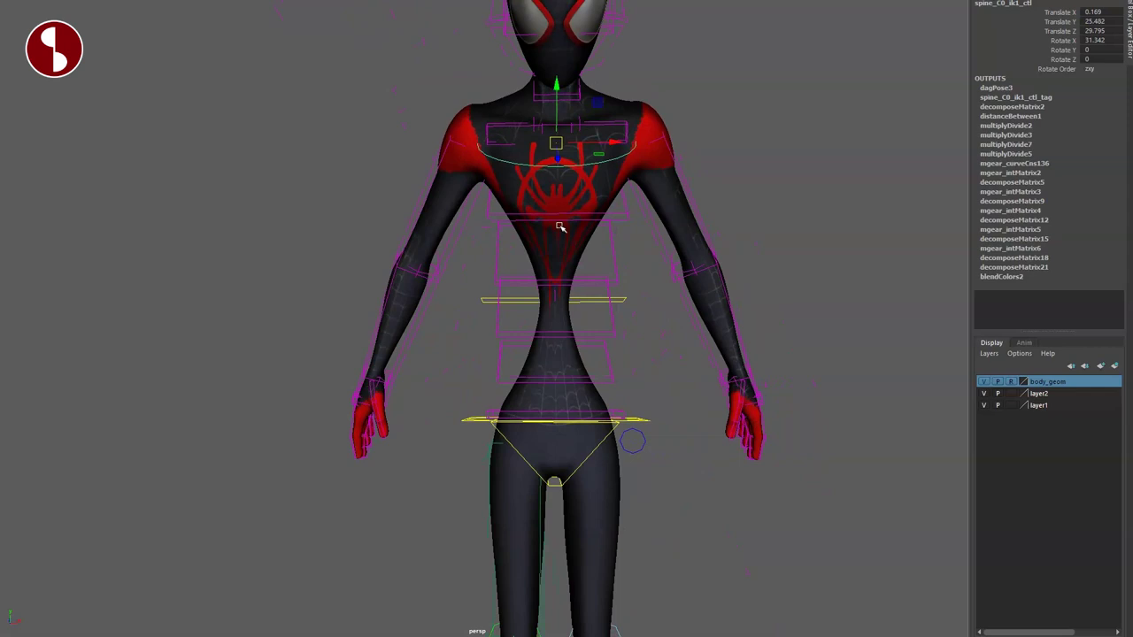
Try squashing and stretching the torso by moving spine_C0_ik1_ctl to about Y -3.1, Z 19.2, and up to Y 12.9, Z 29, and undo
key(w)
drag(557, 143, 549, 213)
scroll(550, 213, down, 3)
alt+middle_drag(549, 214, 585, 282)
alt+drag(584, 282, 586, 299)
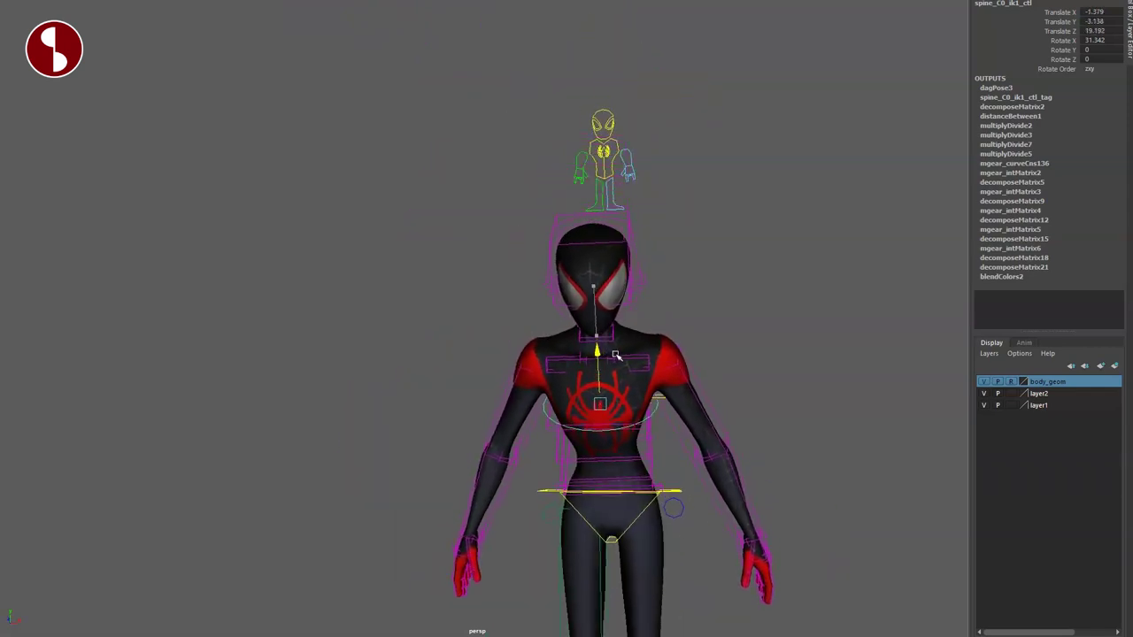
drag(605, 284, 604, 276)
mouse_move(654, 376)
alt+mouse_down()
mouse_move(522, 395)
mouse_move(644, 378)
alt+mouse_up()
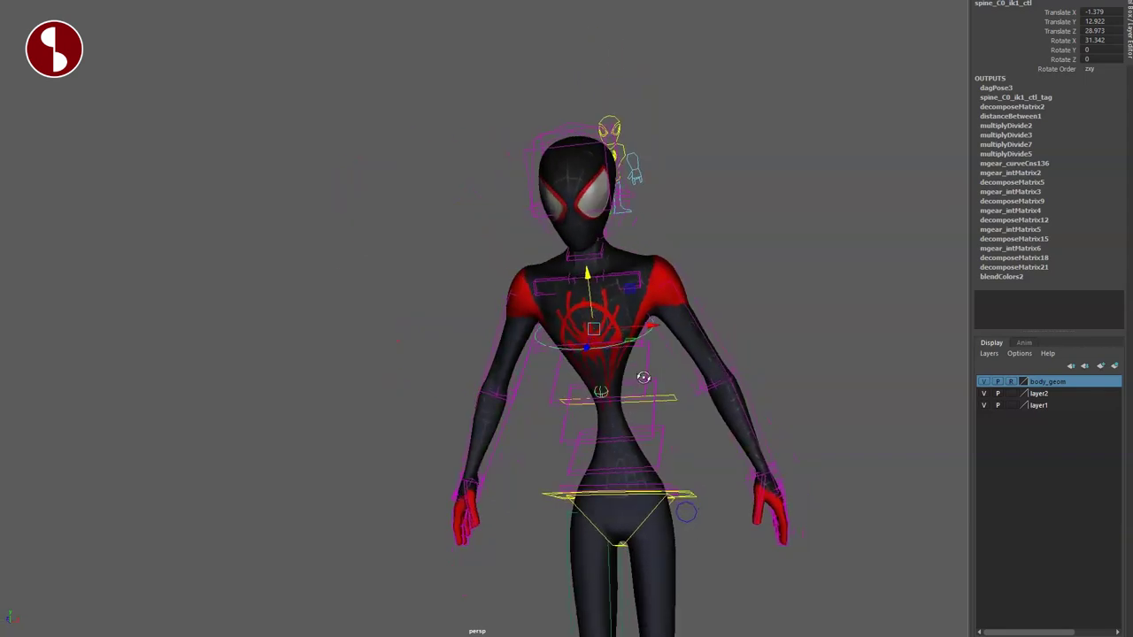
key(ctrl+z)
Select the square chest control (spine_C0_spinePosition_ctl) and shift it to about X 5.6, Y 2.5
alt+middle_drag(580, 385, 525, 316)
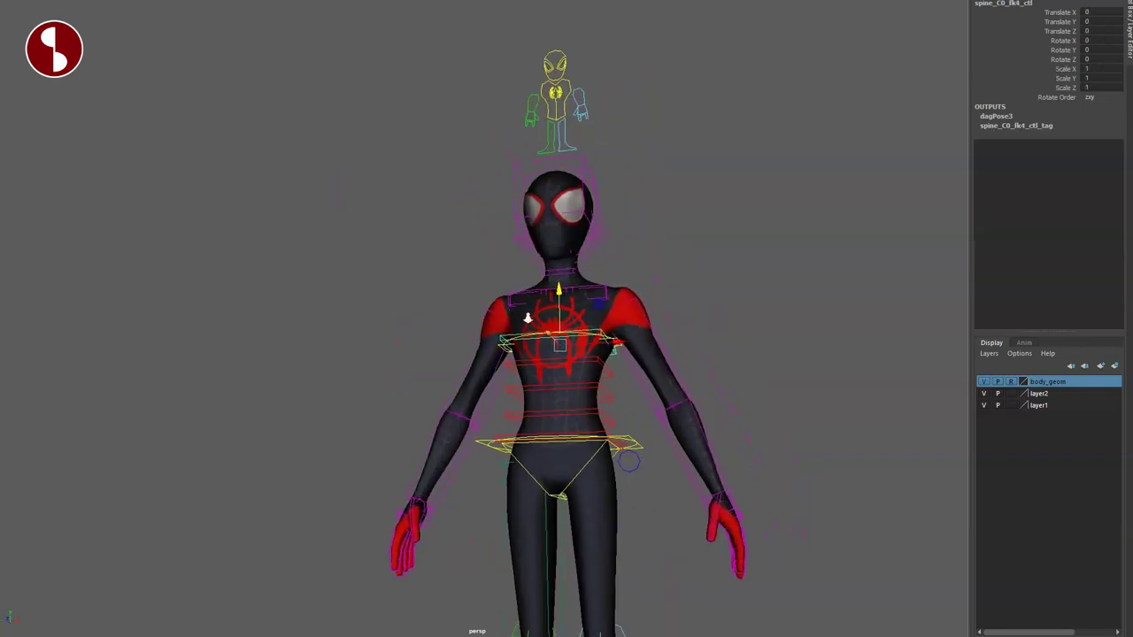
alt+right_drag(525, 316, 652, 437)
alt+drag(652, 437, 466, 336)
click(465, 336)
alt+right_drag(466, 336, 636, 571)
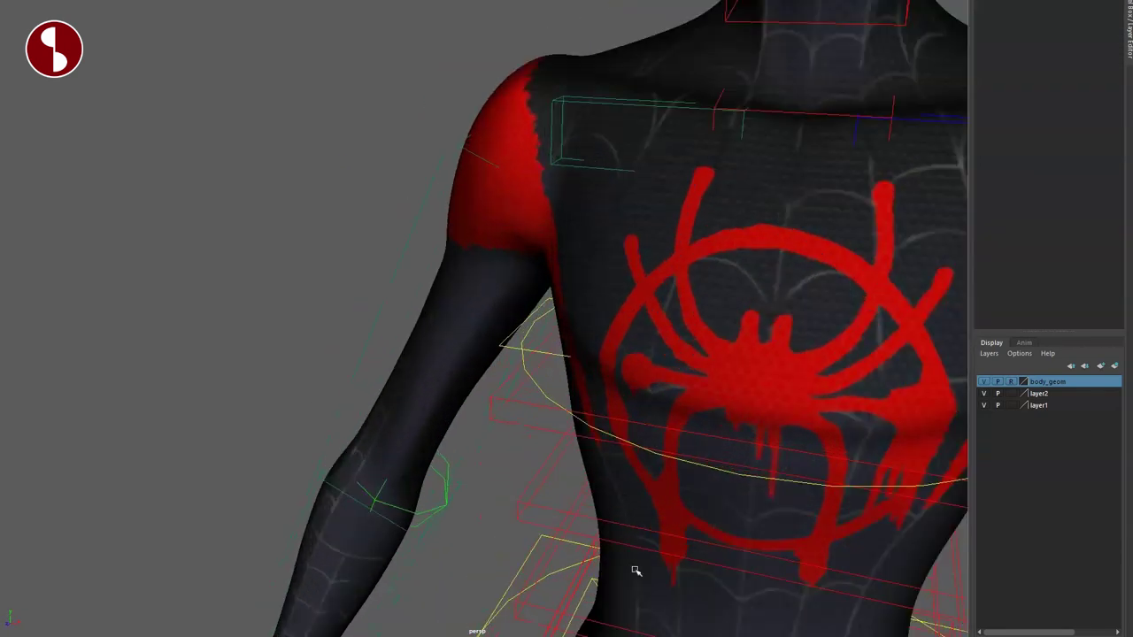
alt+drag(635, 572, 515, 356)
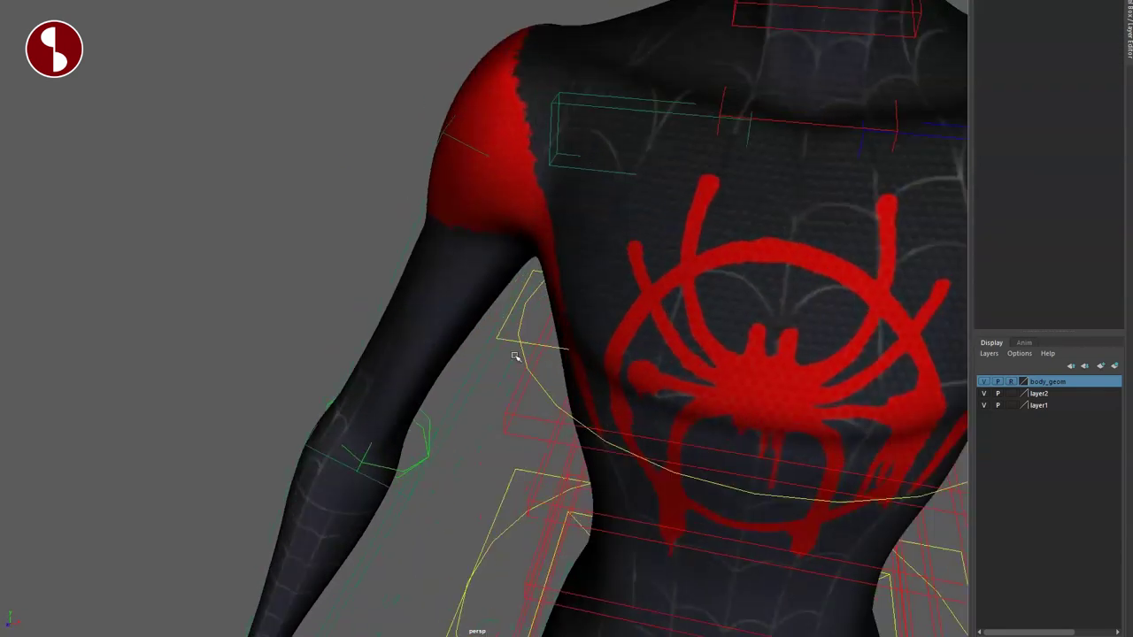
click(513, 350)
alt+middle_drag(625, 458, 618, 497)
alt+right_drag(617, 498, 567, 434)
alt+drag(566, 434, 575, 397)
alt+middle_drag(576, 397, 575, 347)
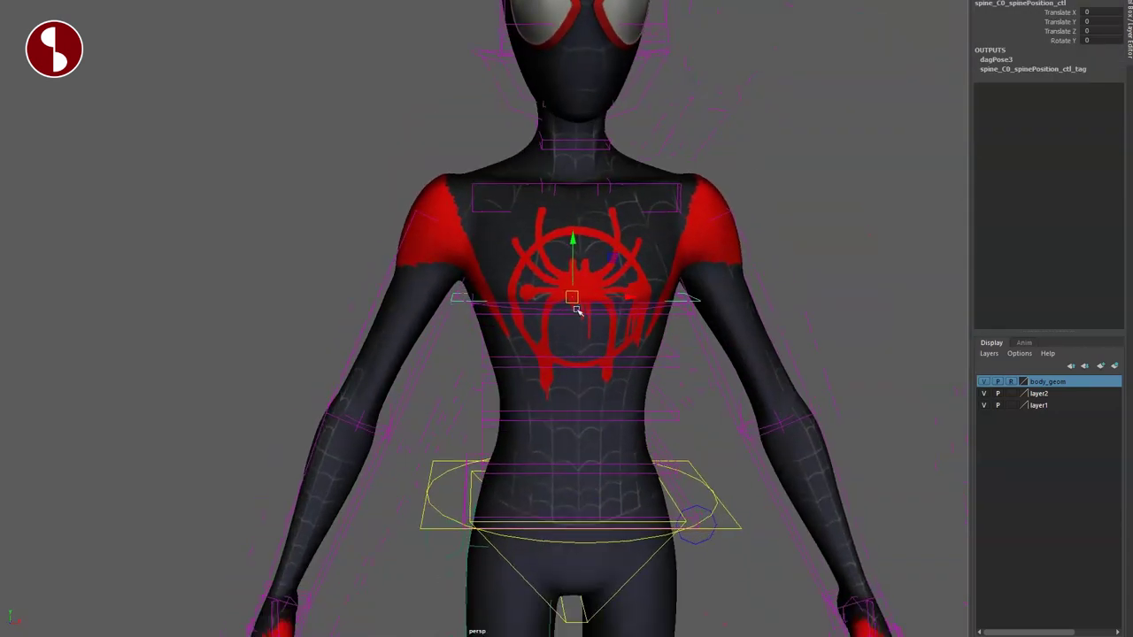
drag(576, 310, 405, 291)
alt+middle_drag(405, 291, 516, 290)
alt+right_drag(516, 291, 479, 246)
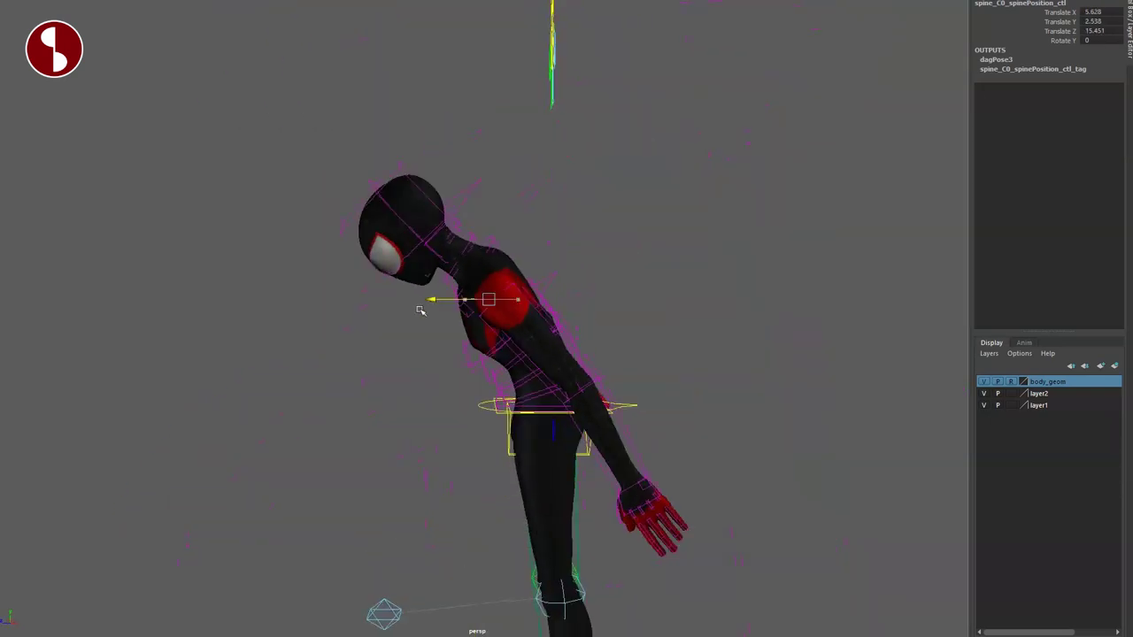
Move the spine position control forward to about Z 15.5, back to Z -15.1, and forward and down to about Y -14.7, Z 8.2
drag(420, 310, 542, 236)
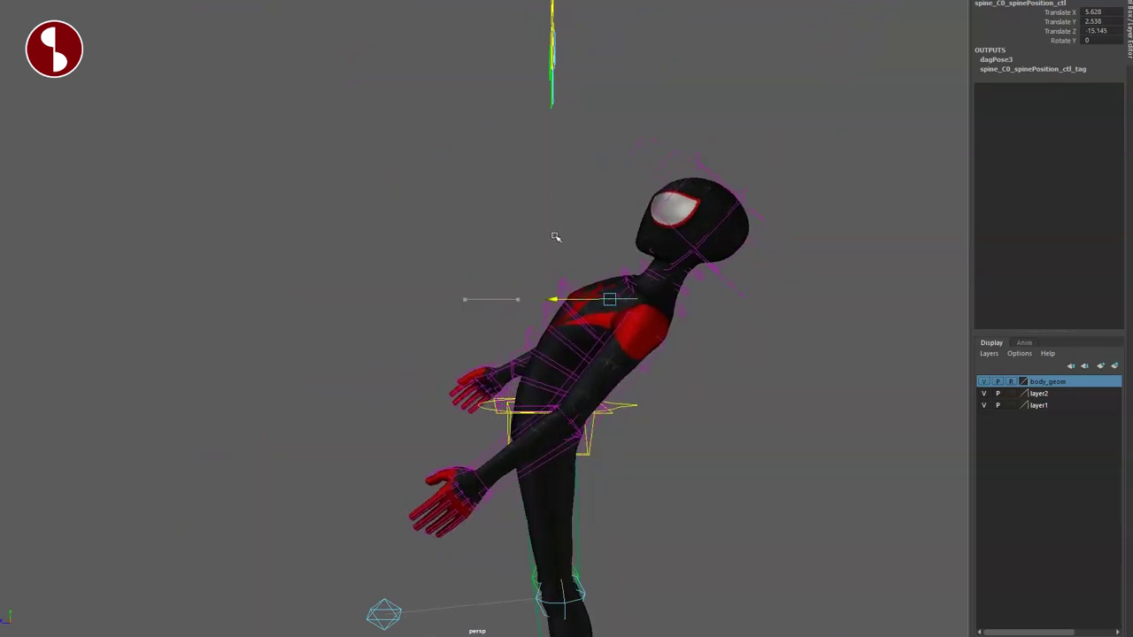
drag(496, 317, 435, 397)
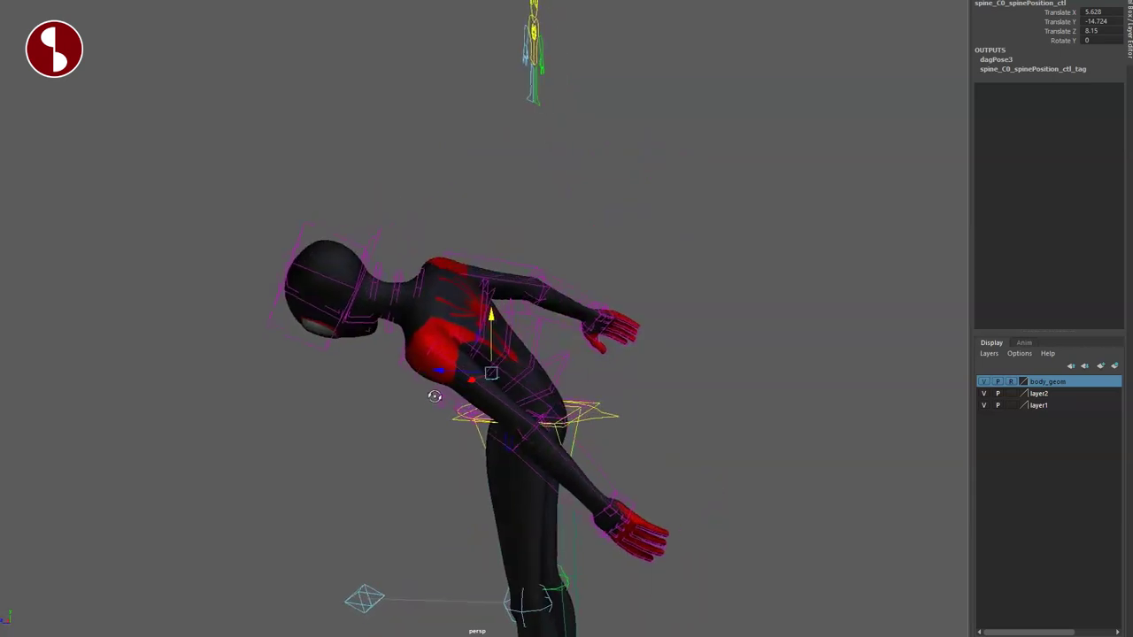
drag(504, 379, 531, 327)
Undo the spine position control's moves and deselect it
key(ctrl+z)
key(ctrl+z)
key(ctrl+z)
key(ctrl+z)
key(ctrl+z)
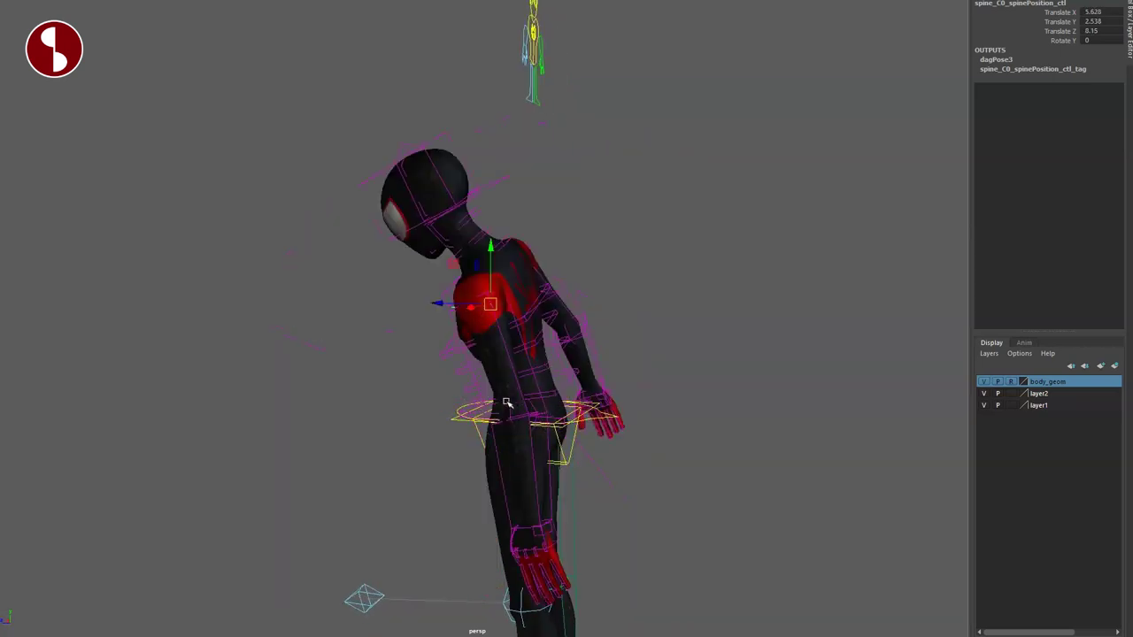
alt+drag(501, 403, 620, 416)
alt+right_drag(619, 416, 663, 449)
alt+middle_drag(663, 450, 592, 362)
scroll(655, 389, up, 2)
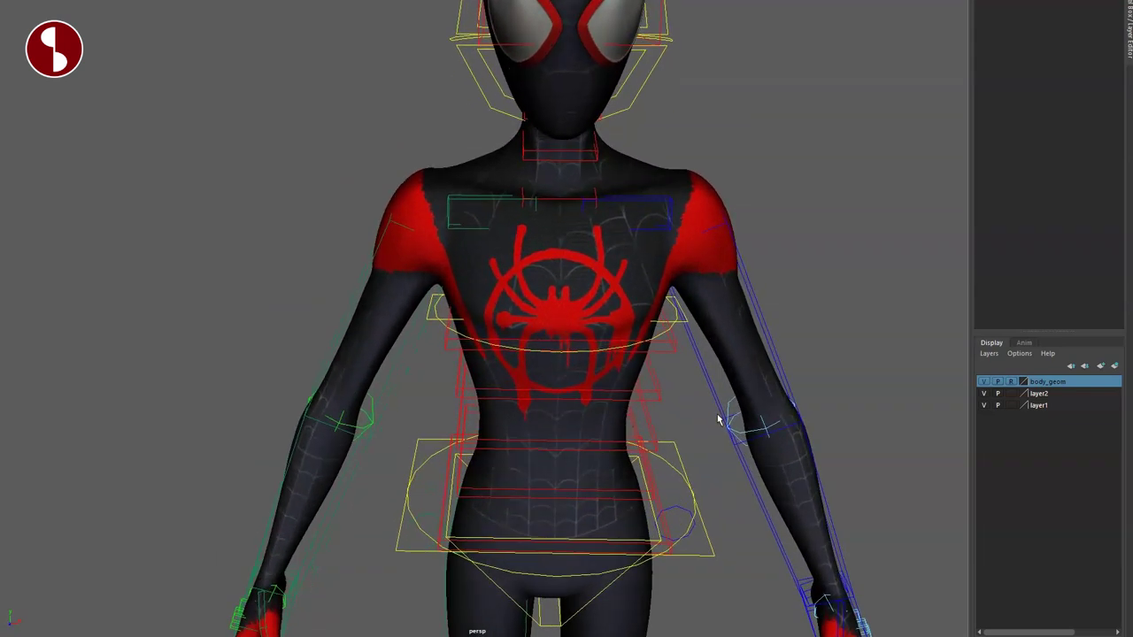
Select spine_C0_ik1_ctl, shift it to about X 12.8, Y 3.7, Z -0.8 and tilt it to about -19.3 in Rotate Z
click(663, 338)
scroll(664, 387, down, 6)
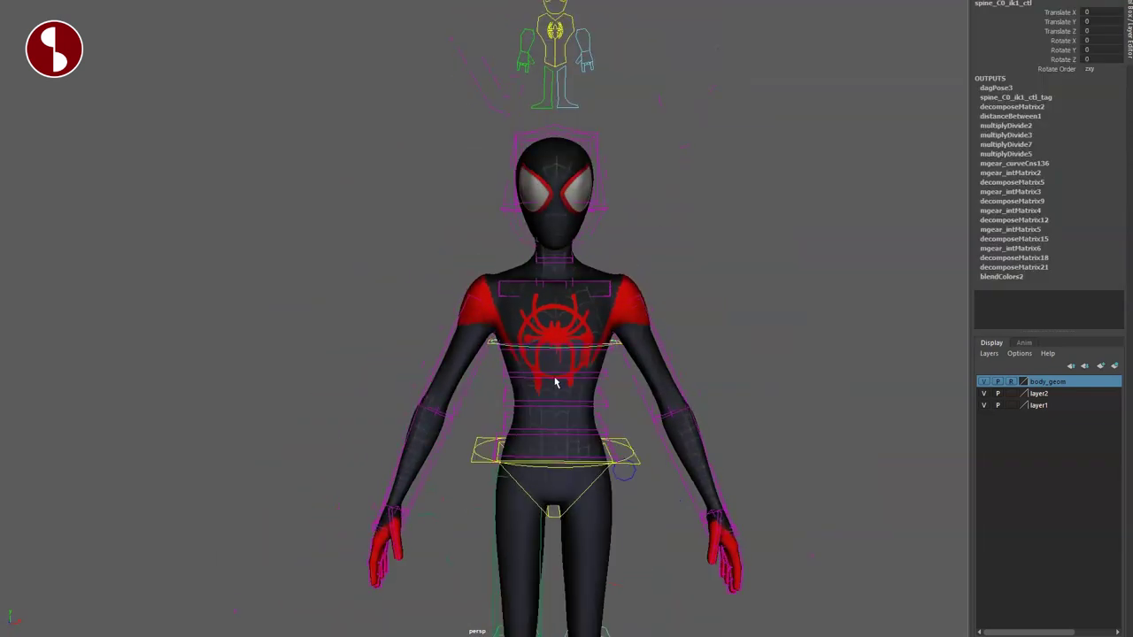
drag(568, 293, 615, 328)
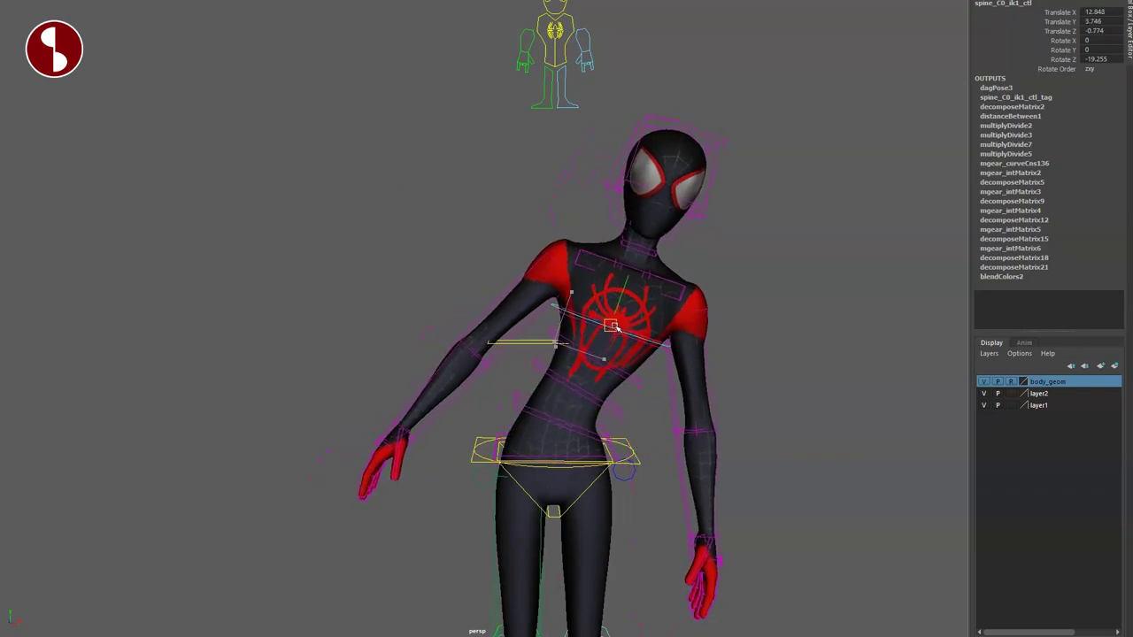
Select the spine position control and twist the leaning torso to about -6.6 in Rotate Y
click(523, 351)
drag(551, 345, 521, 350)
key(ctrl+z)
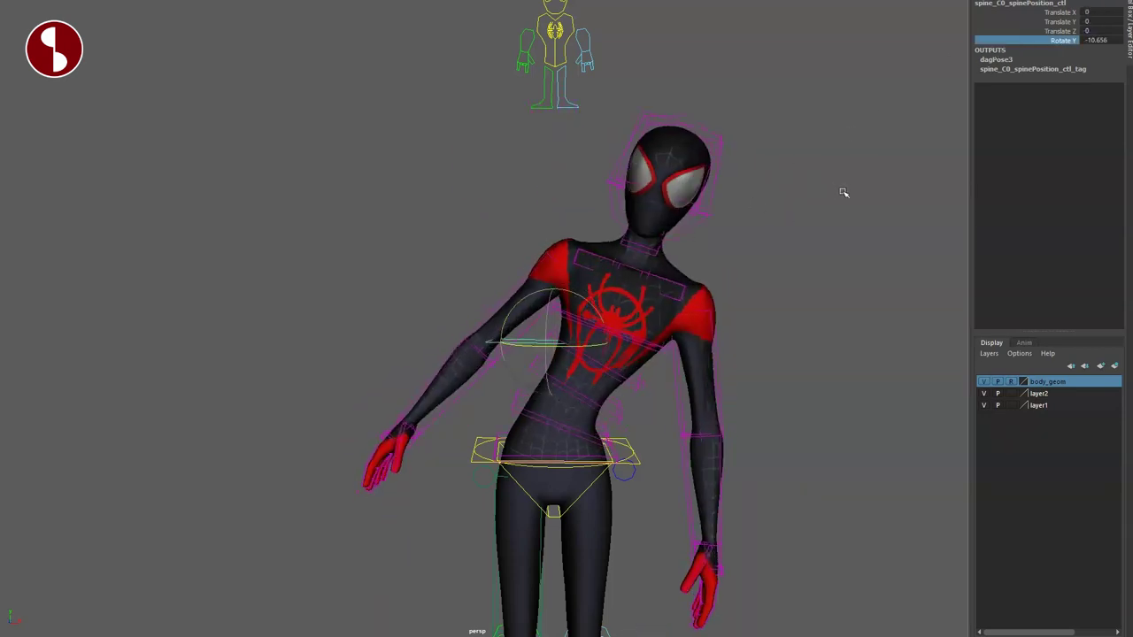
middle_drag(782, 188, 816, 240)
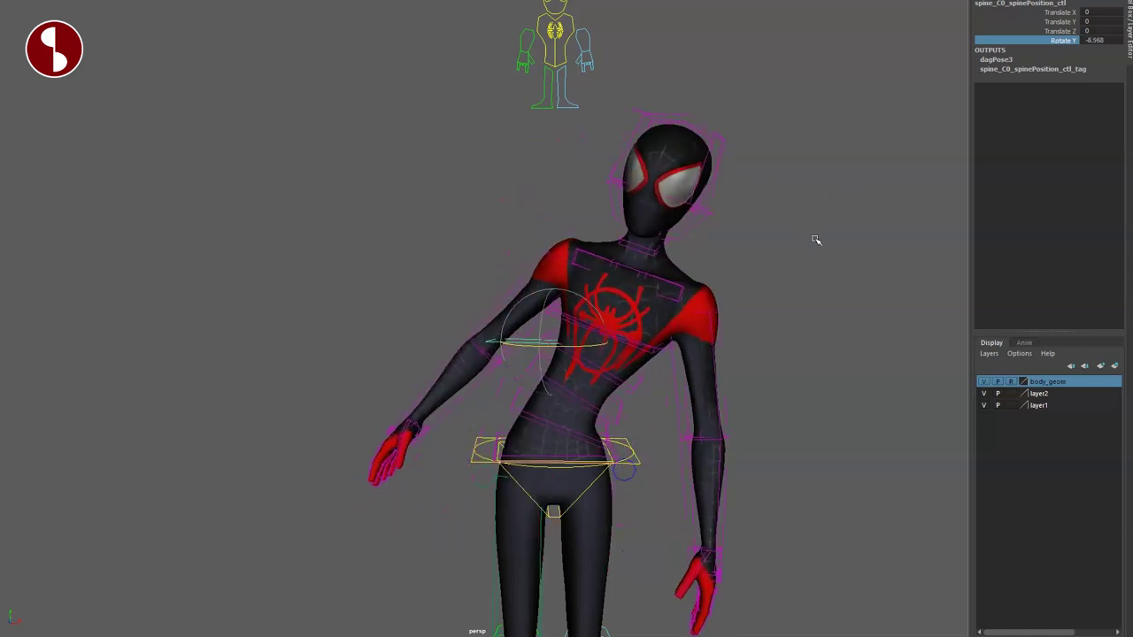
Try moving the spine position control to about X 38.8, Y 24.6 with Rotate Y about -15.8, and undo the torso changes
drag(549, 345, 771, 182)
middle_drag(866, 98, 847, 168)
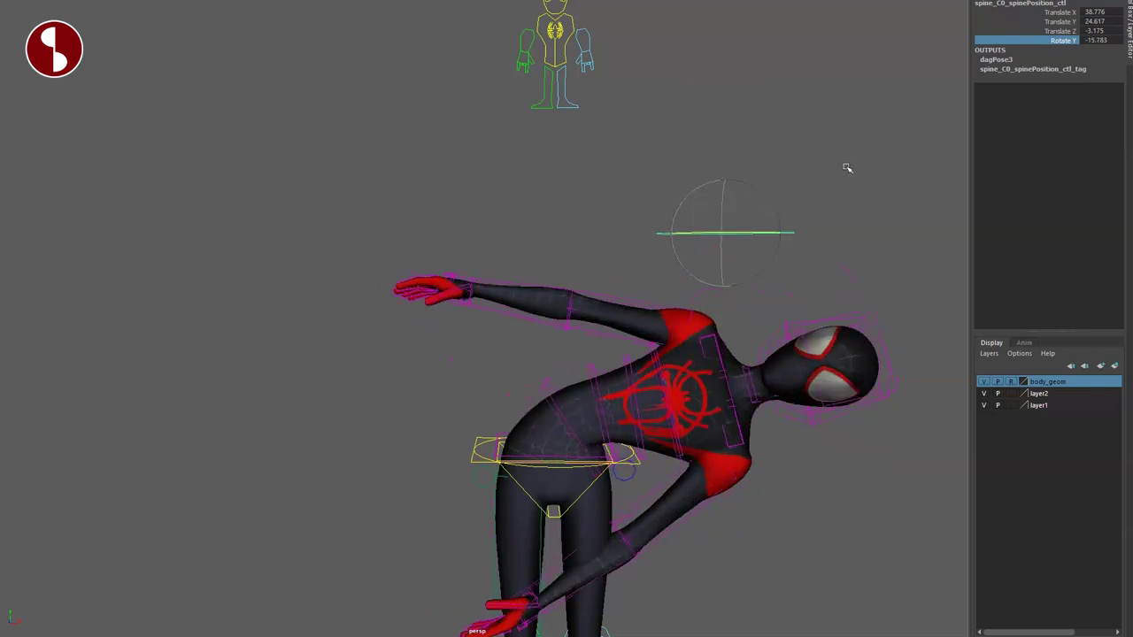
key(ctrl+z)
key(ctrl+z)
key(ctrl+z)
key(ctrl+z)
Select the left shoulder control (shoulder_L0_ctl) and rotate it to about -76.5 in Rotate Y to raise the arm
alt+drag(567, 396, 547, 414)
alt+right_drag(547, 415, 662, 416)
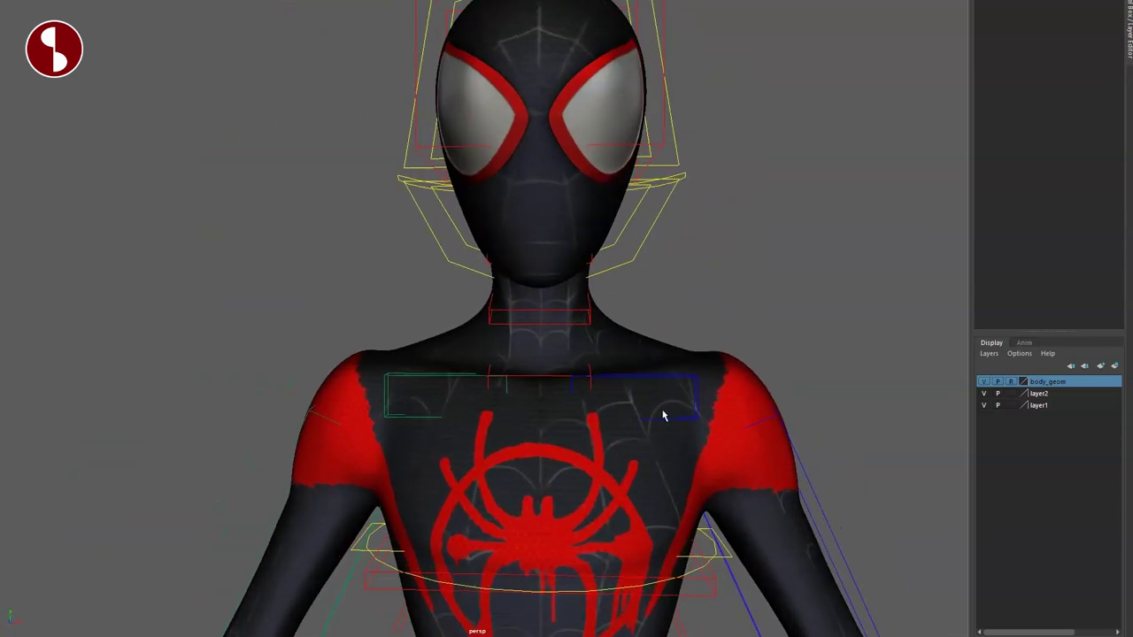
click(662, 416)
drag(600, 358, 522, 365)
click(408, 270)
alt+drag(408, 270, 528, 394)
Try scaling the left shoulder control along one axis and undo the shoulder changes
click(548, 325)
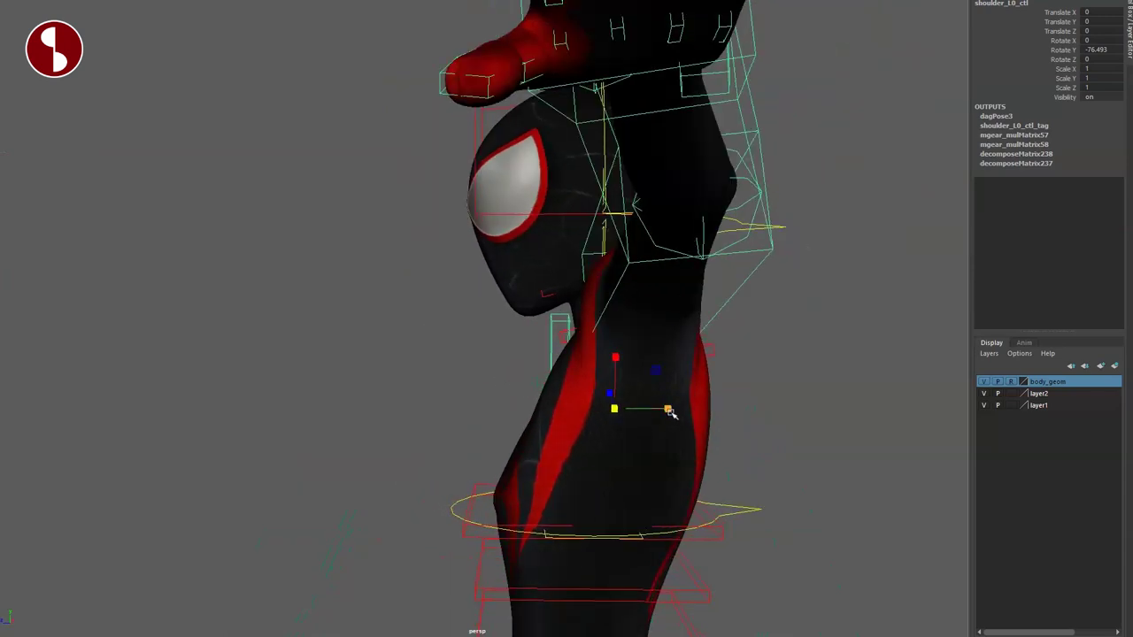
drag(668, 410, 779, 409)
key(ctrl+z)
right_click(549, 347)
Select the right shoulder control (shoulder_R0_ctl) and inspect it from the side in wireframe and textured display
click(498, 347)
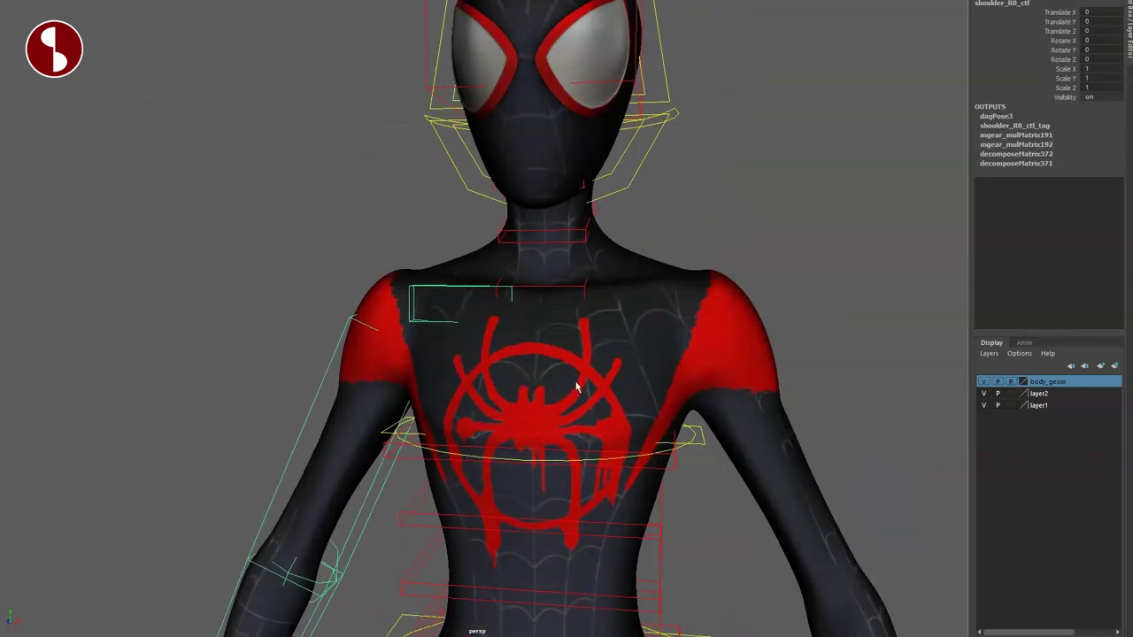
mouse_move(579, 375)
alt+mouse_down()
mouse_move(463, 375)
mouse_move(374, 355)
mouse_move(656, 400)
mouse_move(514, 380)
mouse_move(582, 384)
mouse_move(708, 437)
alt+mouse_up()
key(4)
key(5)
key(6)
mouse_move(581, 384)
alt+mouse_down()
mouse_move(544, 384)
mouse_move(572, 352)
alt+mouse_up()
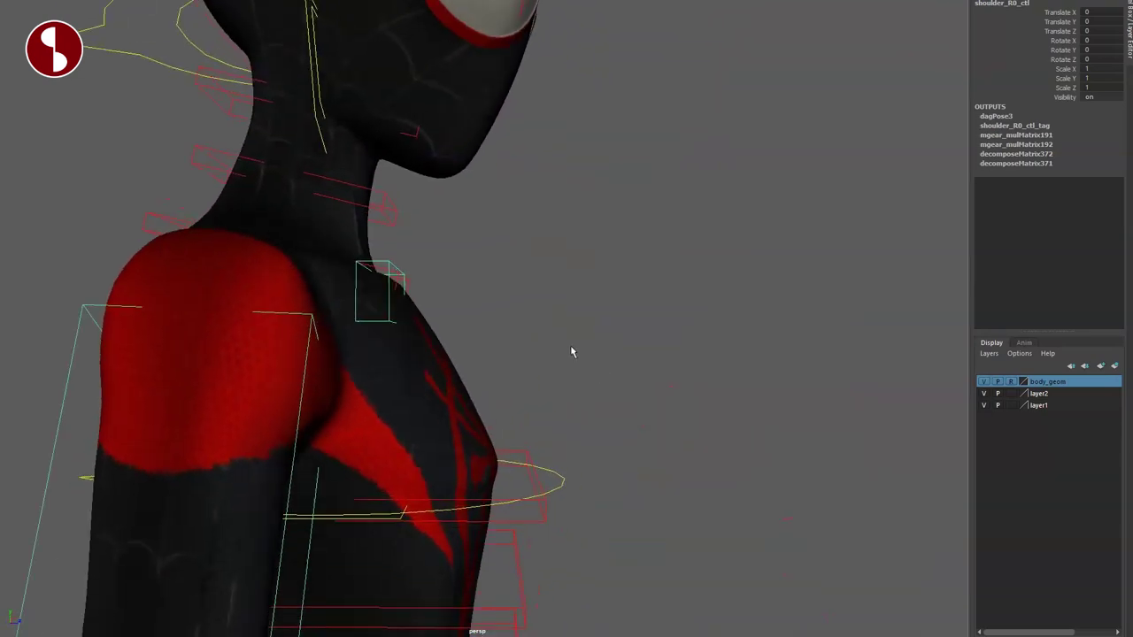
alt+right_drag(572, 351, 804, 444)
Examine the shoulder, neck and torso mesh in wireframe display from several angles
right_drag(586, 279, 537, 273)
alt+drag(632, 383, 522, 395)
key(4)
alt+right_drag(665, 452, 462, 310)
alt+drag(462, 311, 425, 347)
alt+right_drag(522, 355, 452, 292)
alt+drag(452, 292, 512, 306)
alt+right_drag(513, 306, 567, 303)
alt+middle_drag(664, 425, 741, 554)
alt+drag(741, 554, 534, 415)
alt+middle_drag(534, 416, 421, 390)
alt+drag(422, 390, 470, 384)
alt+right_drag(470, 384, 354, 278)
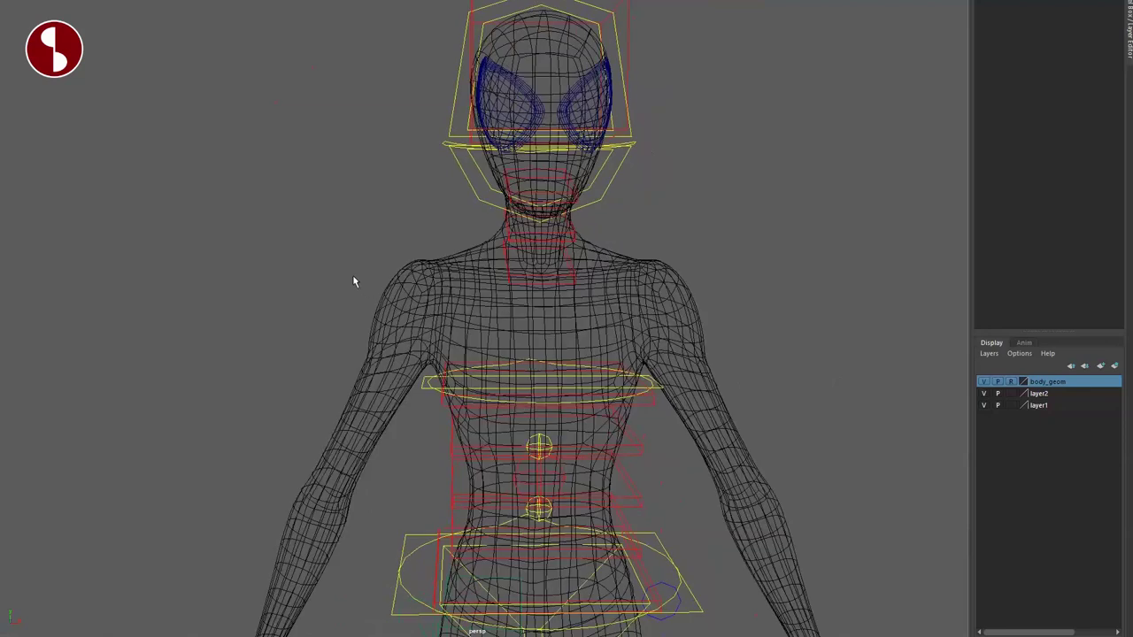
Restore the textured display, select the right shoulder control and rotate the shoulder upward
key(6)
alt+drag(470, 395, 424, 346)
alt+right_drag(425, 346, 535, 430)
alt+drag(452, 398, 501, 411)
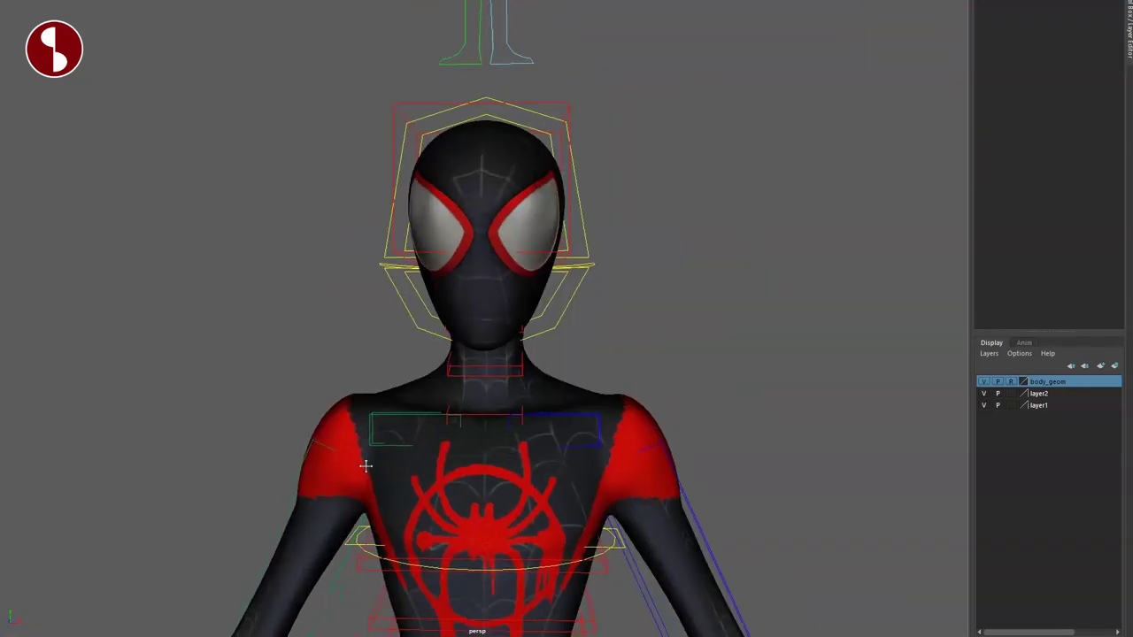
alt+right_drag(364, 466, 400, 403)
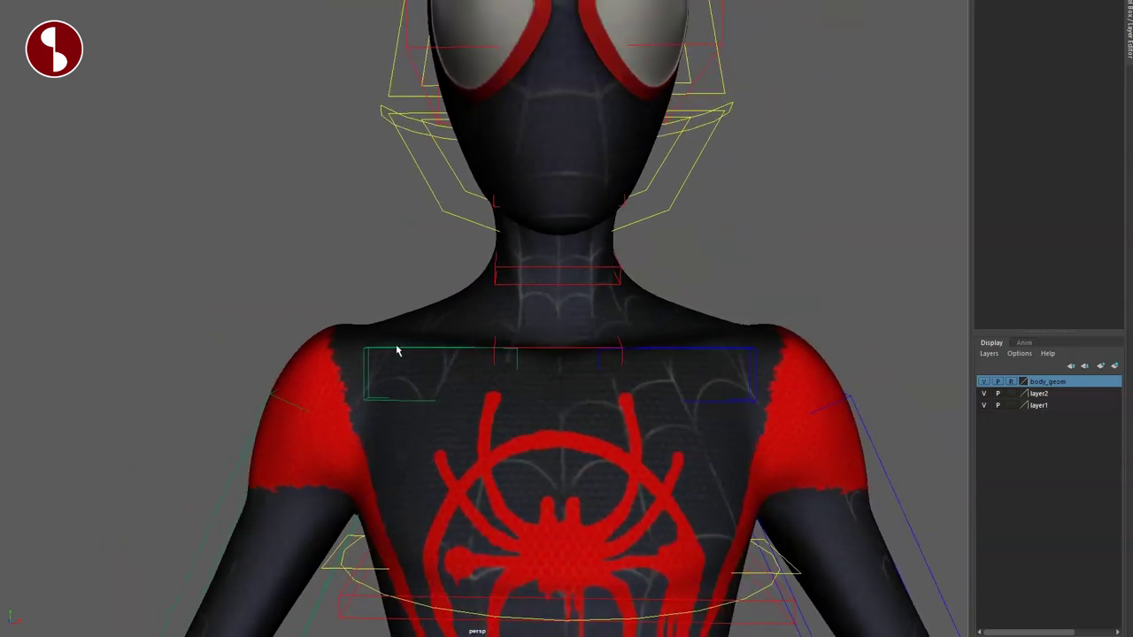
click(396, 350)
alt+right_drag(397, 350, 333, 289)
alt+middle_drag(334, 289, 441, 340)
drag(567, 367, 613, 339)
Select the right upper arm FK control (arm_R0_fk0_ctl), rotate the arm up above the head and deselect it
key(q)
alt+middle_drag(578, 349, 509, 375)
alt+right_drag(510, 375, 486, 390)
click(354, 347)
click(351, 353)
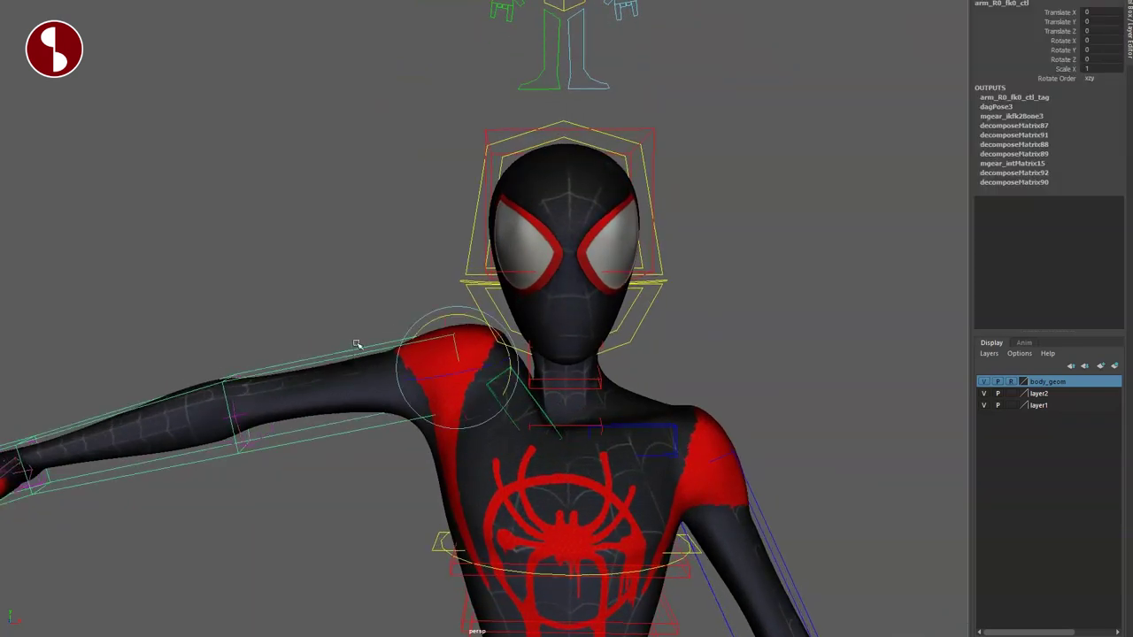
drag(442, 316, 306, 359)
click(306, 359)
alt+middle_drag(306, 360, 494, 466)
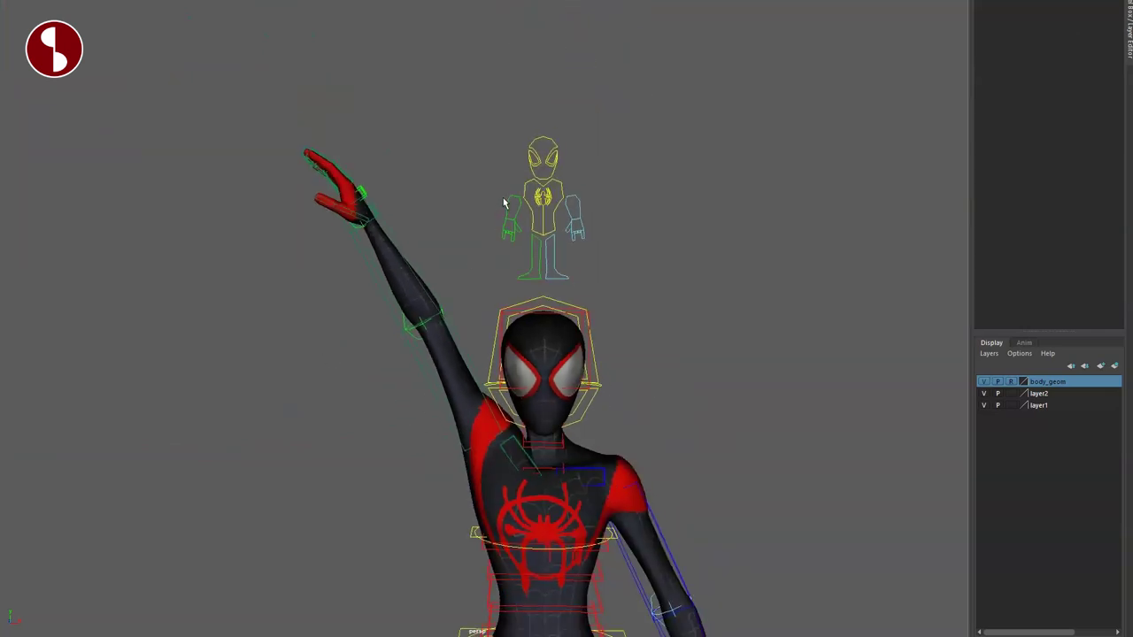
Select the torso control on the picker figure (spineUI_C0_ctl) and review its Max Stretch and Softness attributes
click(528, 194)
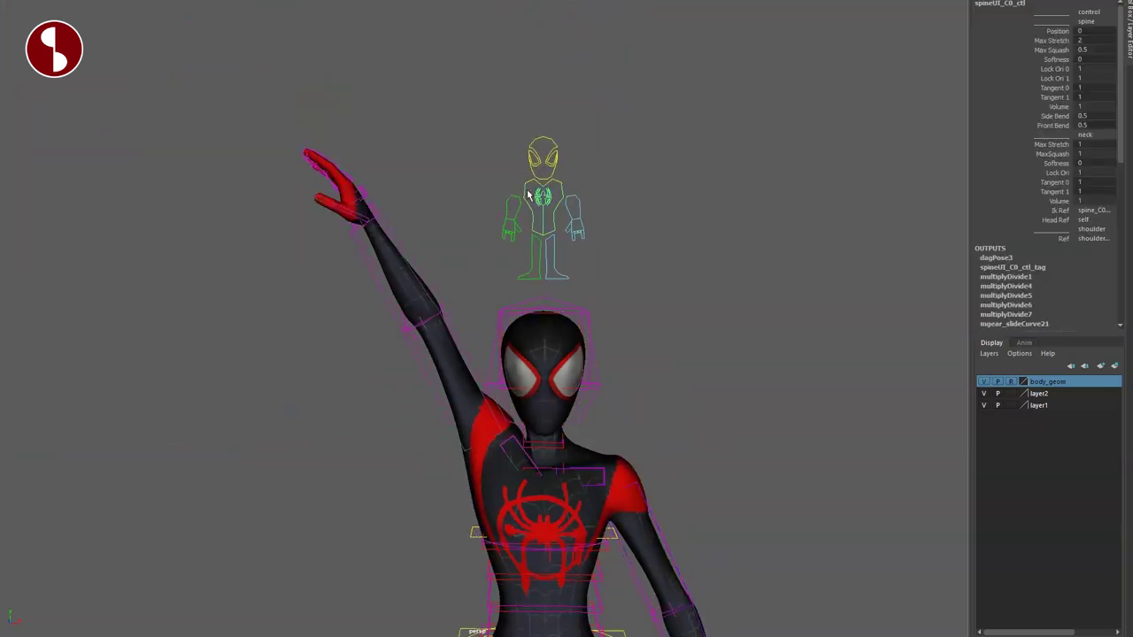
click(1031, 41)
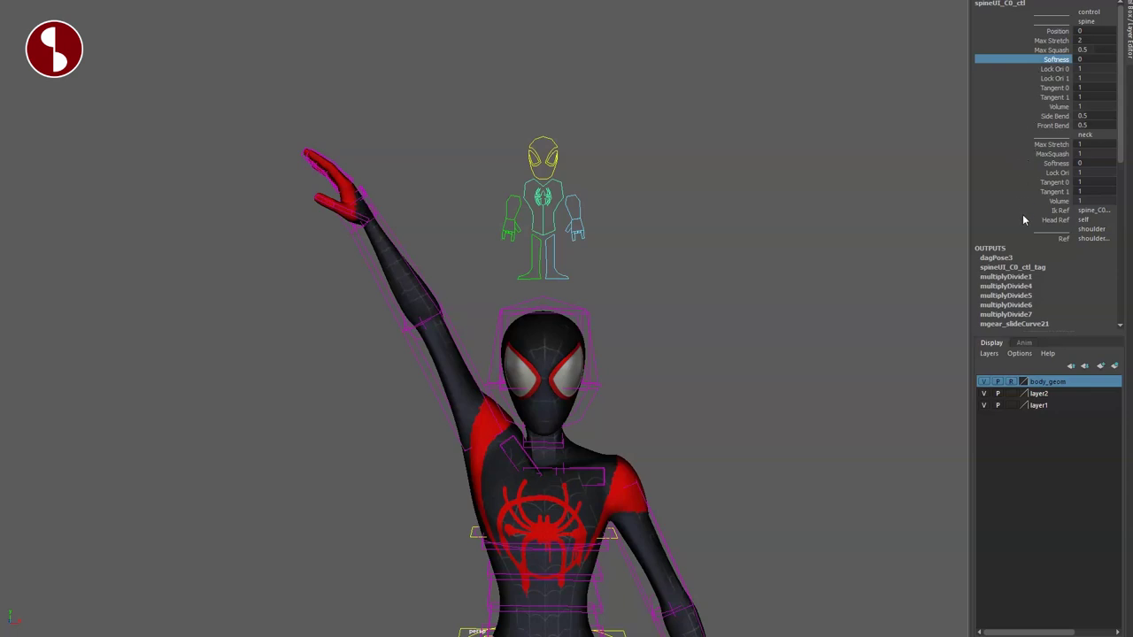
alt+middle_drag(529, 346, 522, 301)
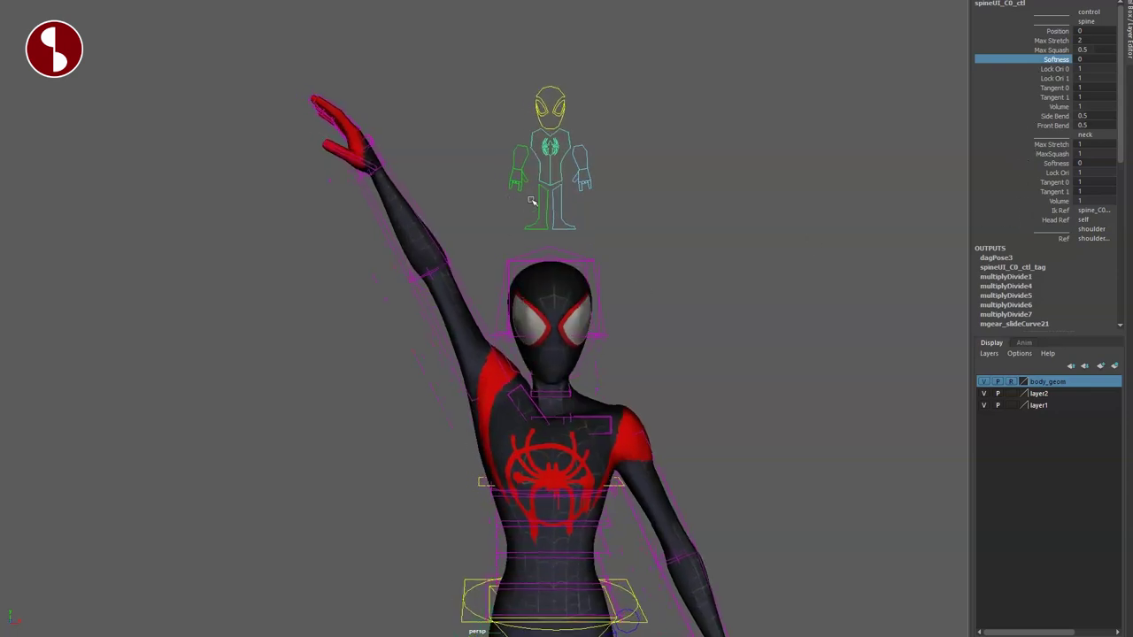
alt+middle_drag(481, 363, 490, 336)
alt+right_drag(490, 337, 575, 284)
alt+middle_drag(576, 283, 537, 307)
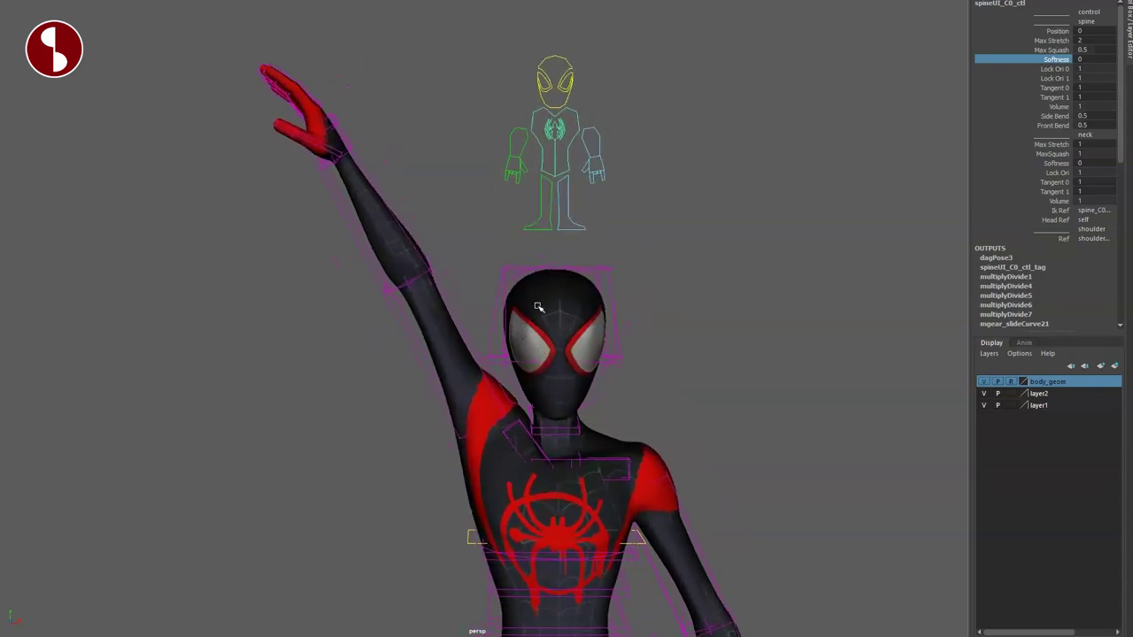
Try rotating the raised right arm again and undo all the arm and shoulder rotations
click(431, 405)
drag(452, 372, 436, 442)
key(ctrl+z)
key(ctrl+z)
key(ctrl+z)
key(ctrl+z)
key(ctrl+z)
key(ctrl+z)
key(ctrl+z)
key(ctrl+z)
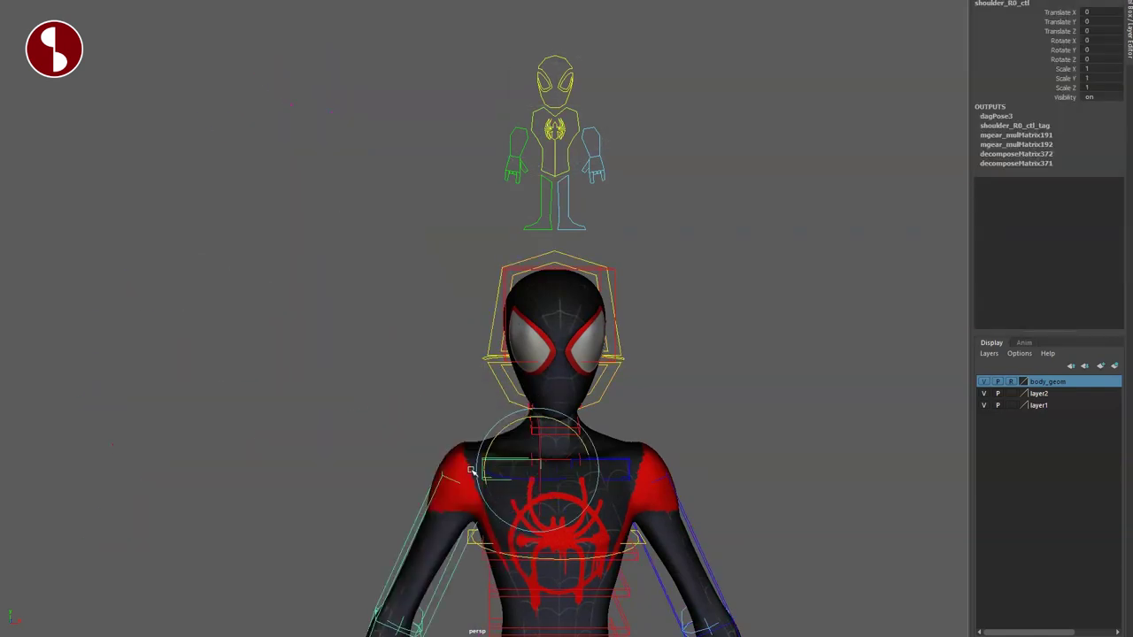
Select the picker figure's torso, left arm and right leg controls in turn and review their attributes
click(468, 412)
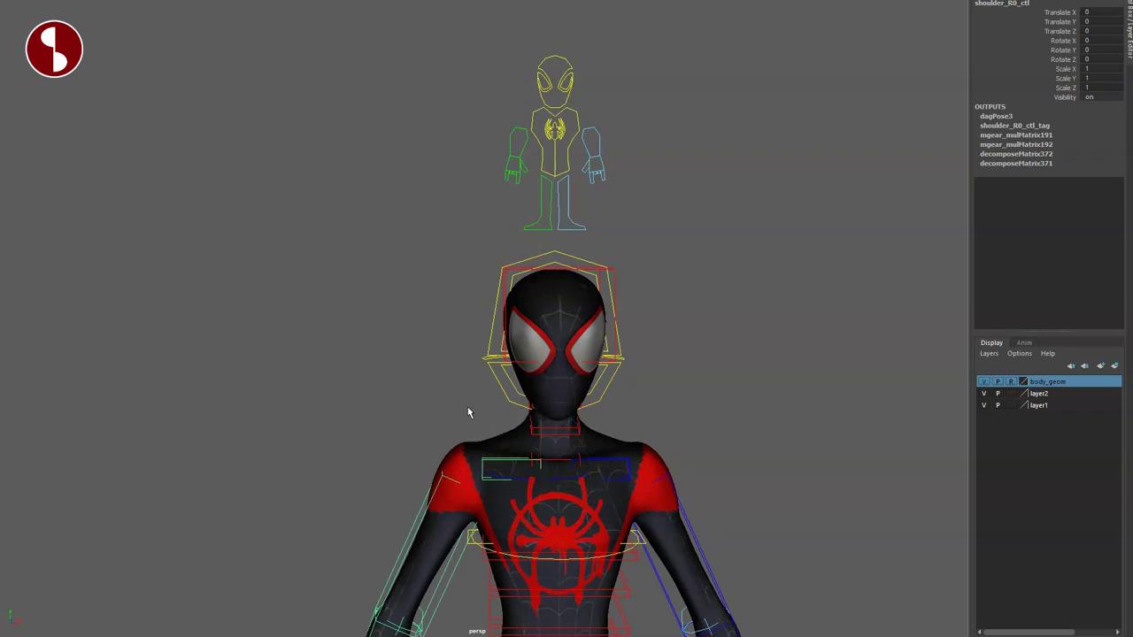
click(537, 121)
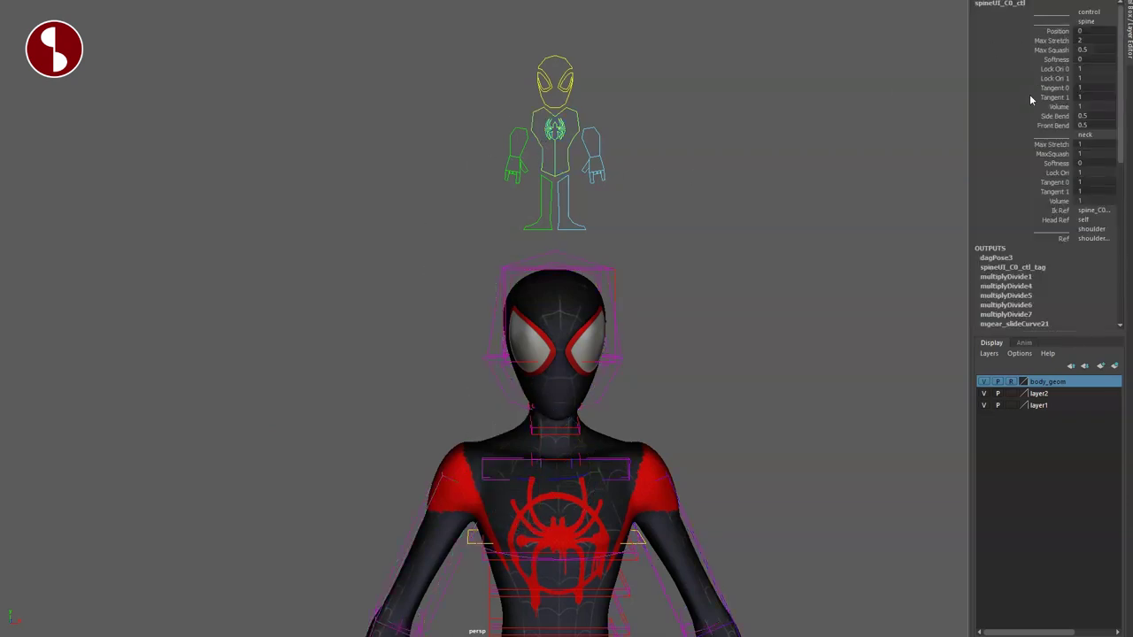
click(538, 102)
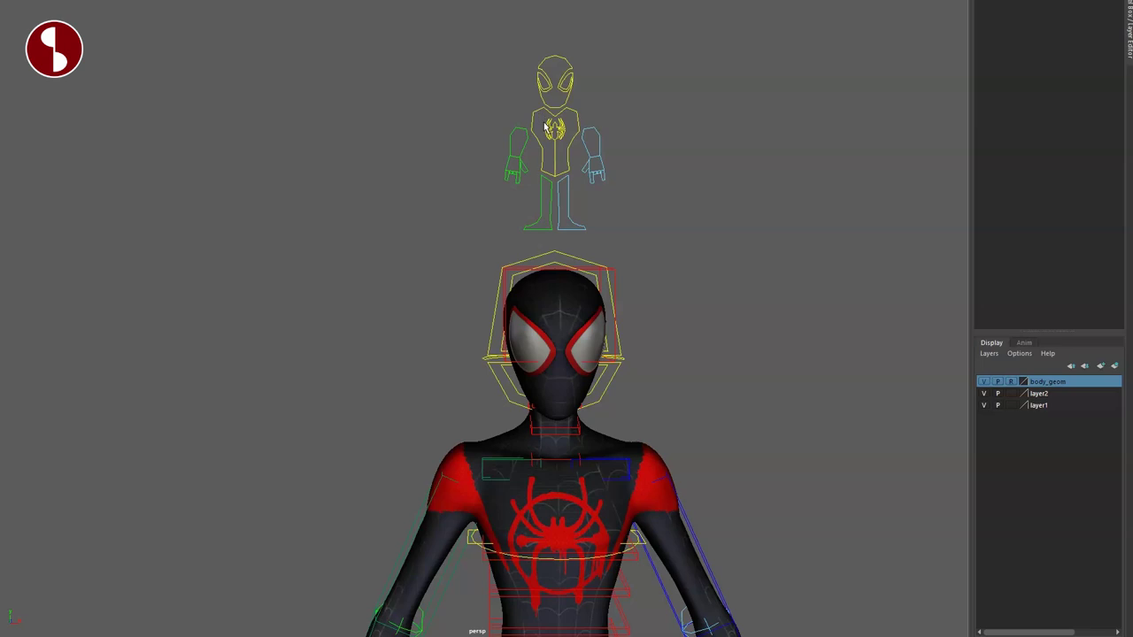
click(548, 130)
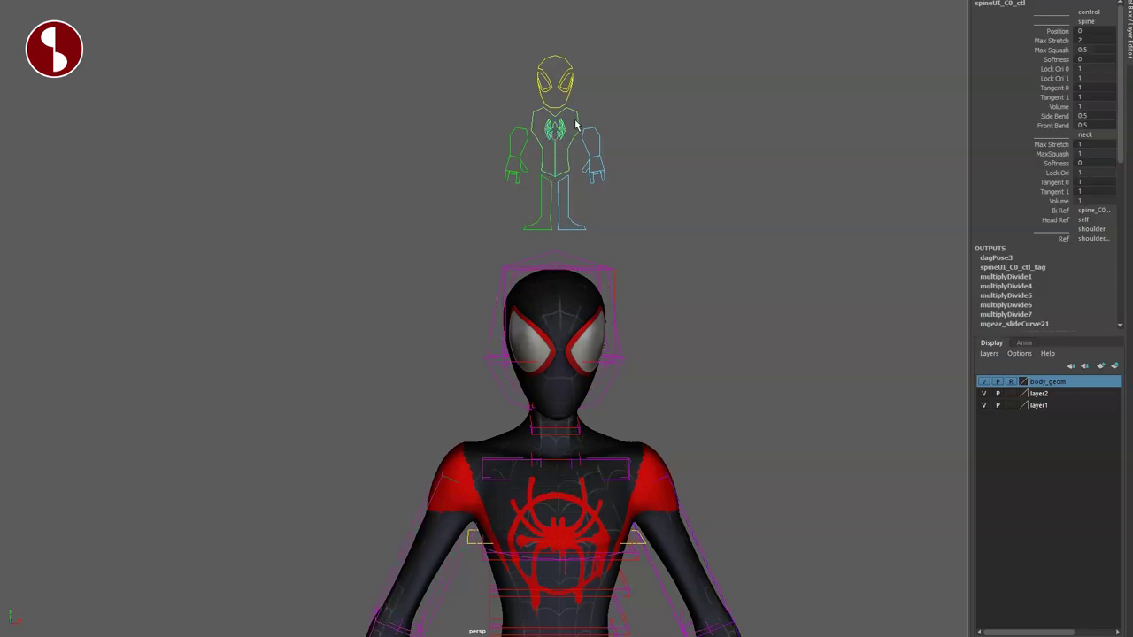
click(584, 156)
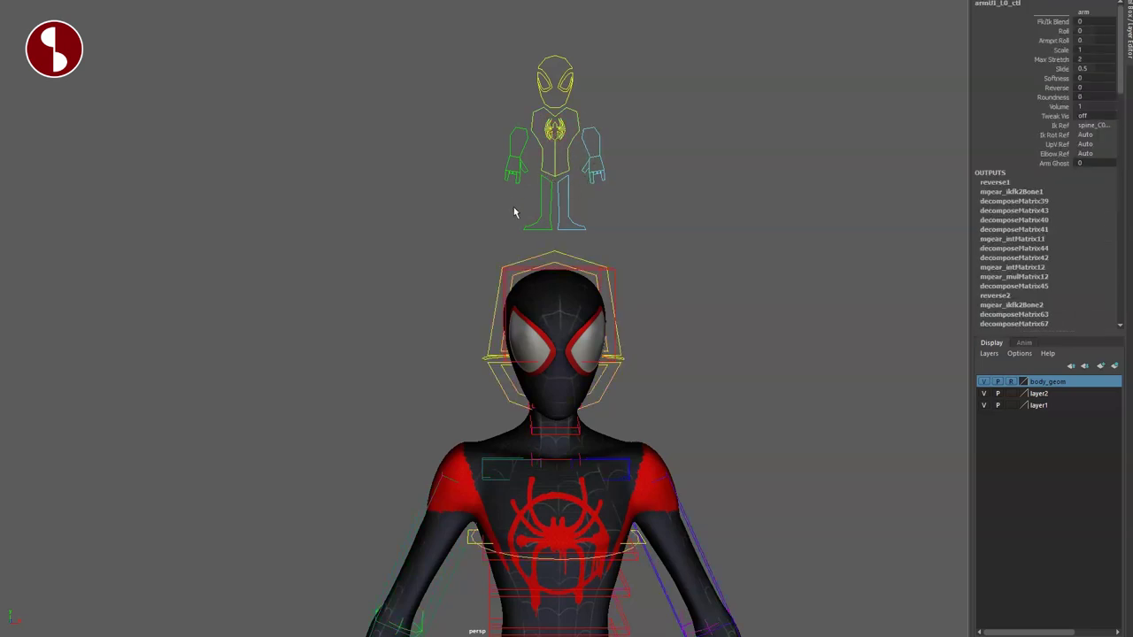
click(551, 212)
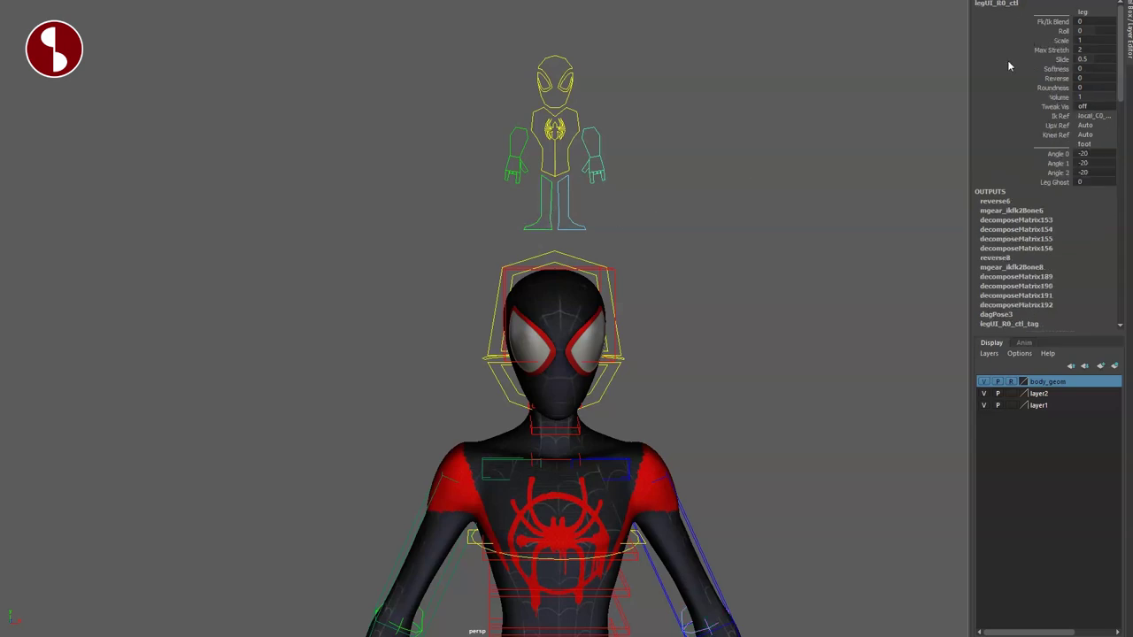
alt+middle_drag(427, 253, 451, 122)
alt+right_drag(451, 123, 331, 268)
alt+middle_drag(331, 268, 352, 129)
alt+right_drag(352, 128, 348, 177)
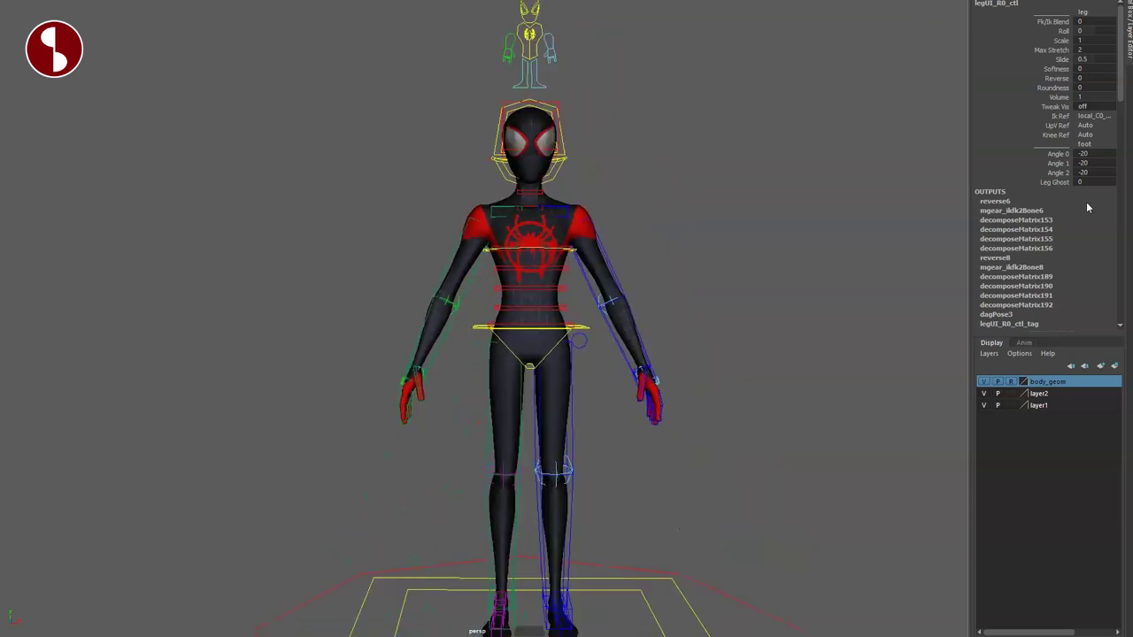
Try posing the left leg with its control and undo the change
alt+drag(679, 372, 789, 355)
click(577, 398)
drag(612, 378, 649, 314)
alt+drag(629, 430, 523, 456)
alt+middle_drag(544, 462, 659, 382)
key(ctrl+z)
key(ctrl+z)
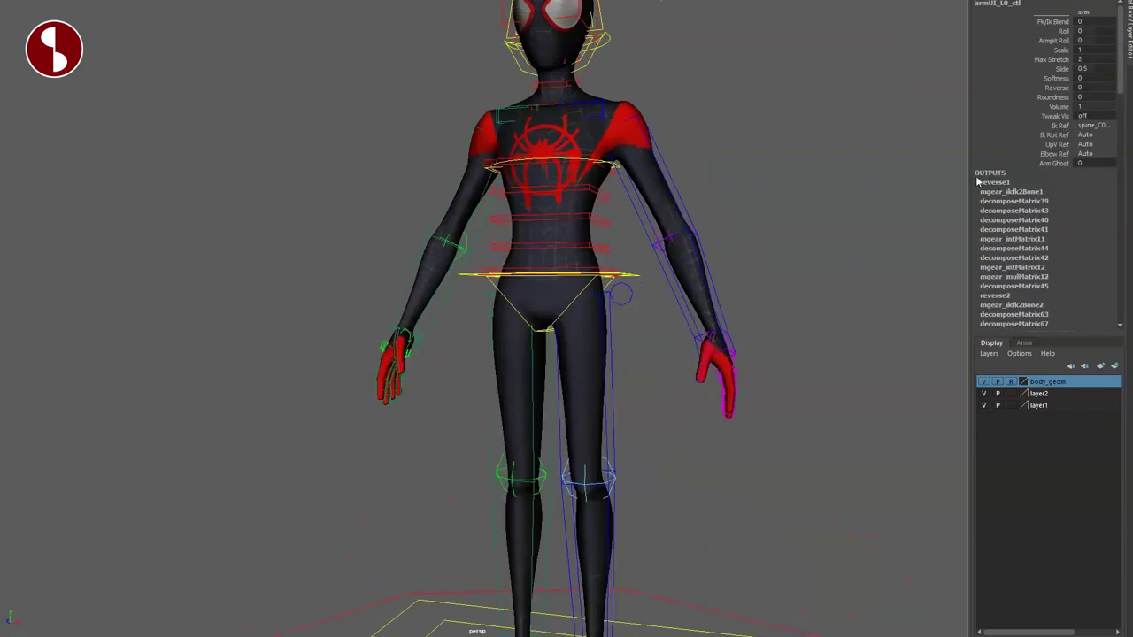
Set Arm Ghost to 1 on the left arm's picker control to show the ghost control, and return it to 0
middle_drag(972, 169, 929, 234)
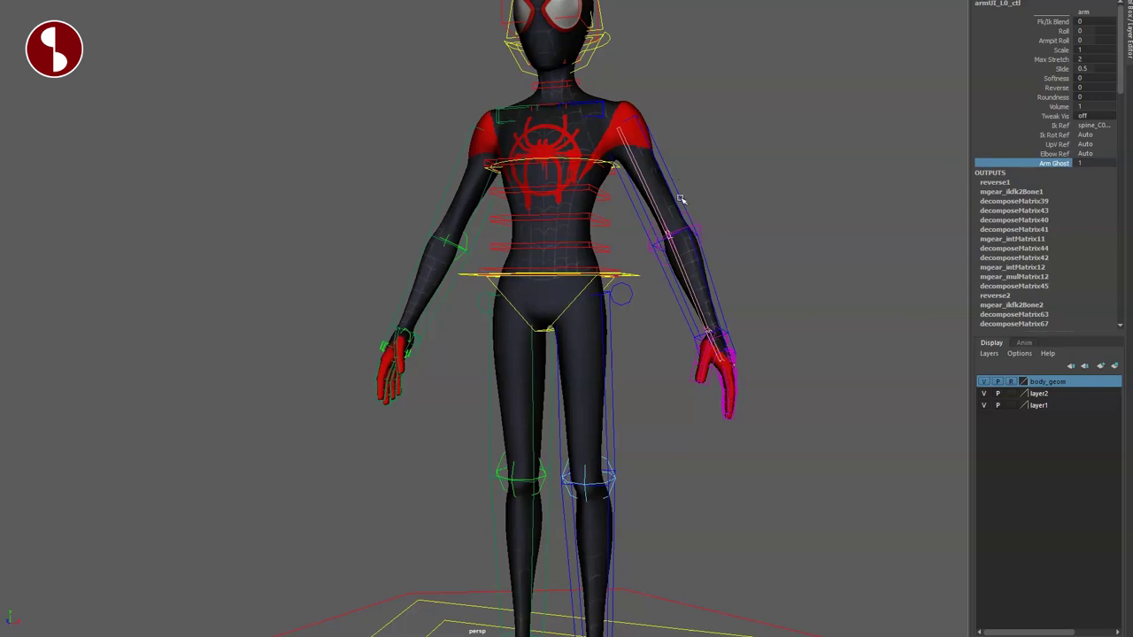
click(681, 199)
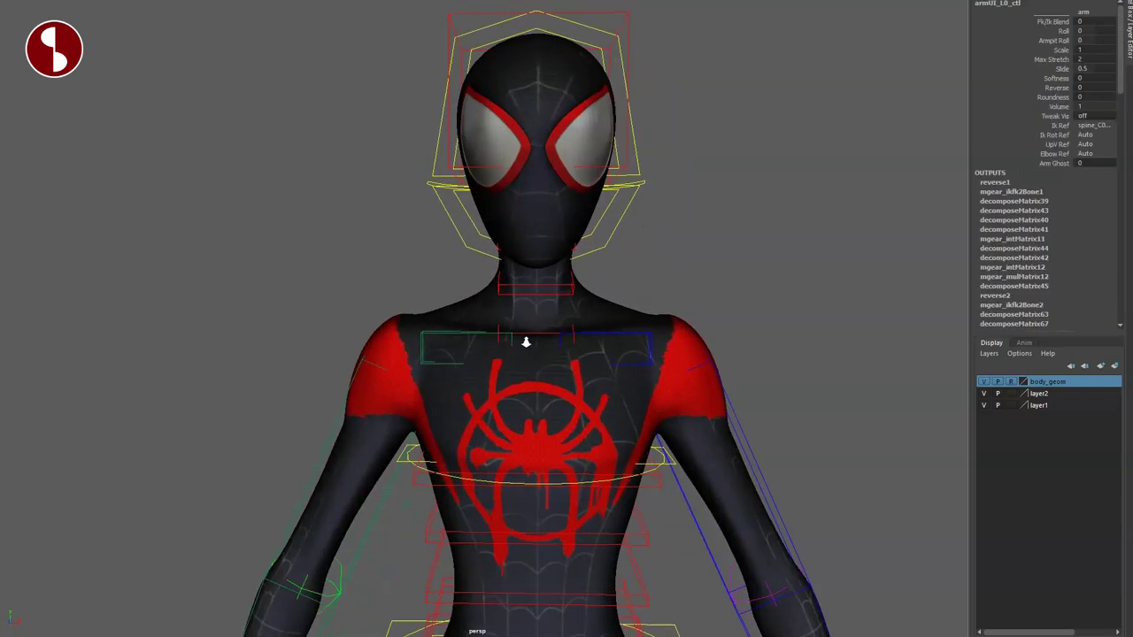
Select the control at the base of the neck (neck_C0_fk0_ctl) and rotate the neck
alt+drag(526, 342, 597, 403)
click(538, 338)
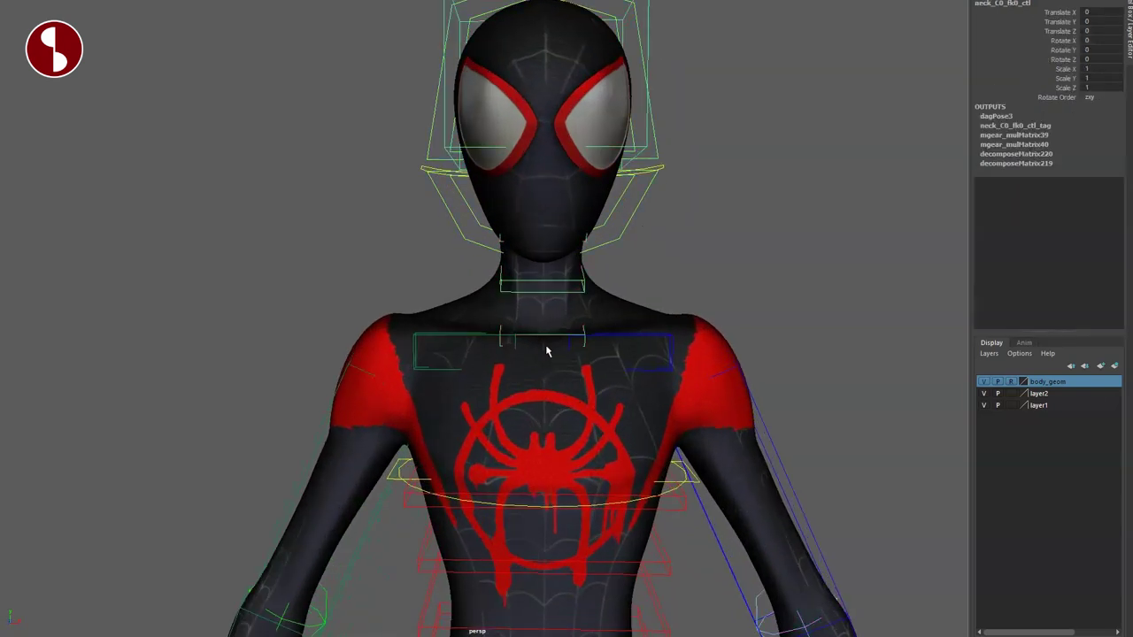
alt+drag(549, 351, 440, 351)
alt+middle_drag(440, 352, 711, 342)
alt+drag(710, 341, 753, 355)
key(e)
drag(573, 386, 585, 333)
key(e)
Bend the neck backward and pull neck_C0_head_ctl to about X -3.3, Y 16.6, Z -2.6 with Rotate X about -40.7
alt+drag(625, 371, 627, 415)
click(690, 395)
key(e)
drag(607, 324, 861, 385)
key(q)
click(763, 261)
key(w)
alt+drag(698, 387, 910, 424)
alt+drag(645, 366, 598, 351)
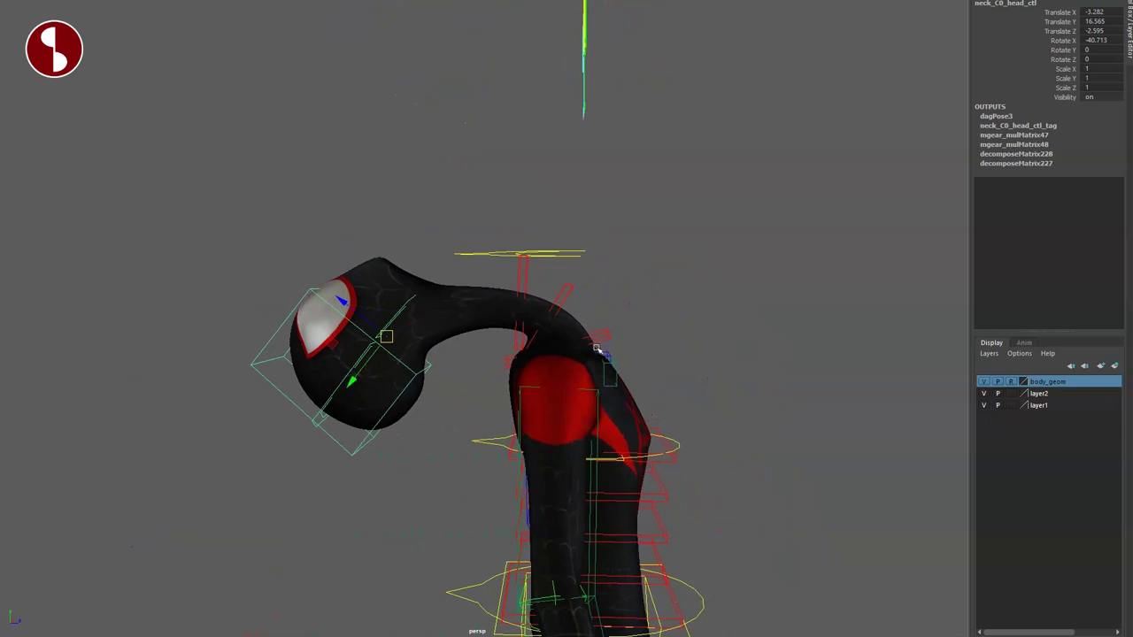
Undo the neck and head control changes
key(ctrl+z)
key(ctrl+z)
key(ctrl+z)
key(ctrl+z)
key(ctrl+z)
key(ctrl+z)
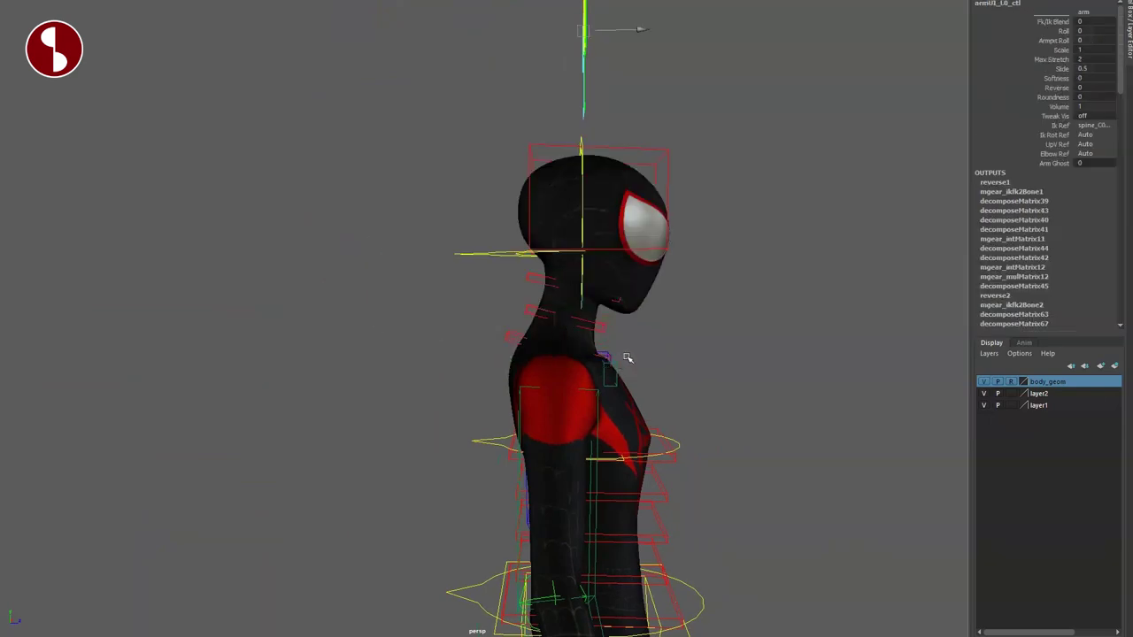
Select the upper neck control (neck_C0_fk2_ctl) and try two small adjustments, undoing each one
alt+drag(619, 353, 573, 384)
click(573, 384)
drag(440, 377, 448, 373)
key(ctrl+z)
mouse_move(432, 312)
mouse_down()
mouse_move(443, 303)
mouse_move(443, 321)
mouse_up()
key(ctrl+z)
alt+drag(493, 357, 614, 357)
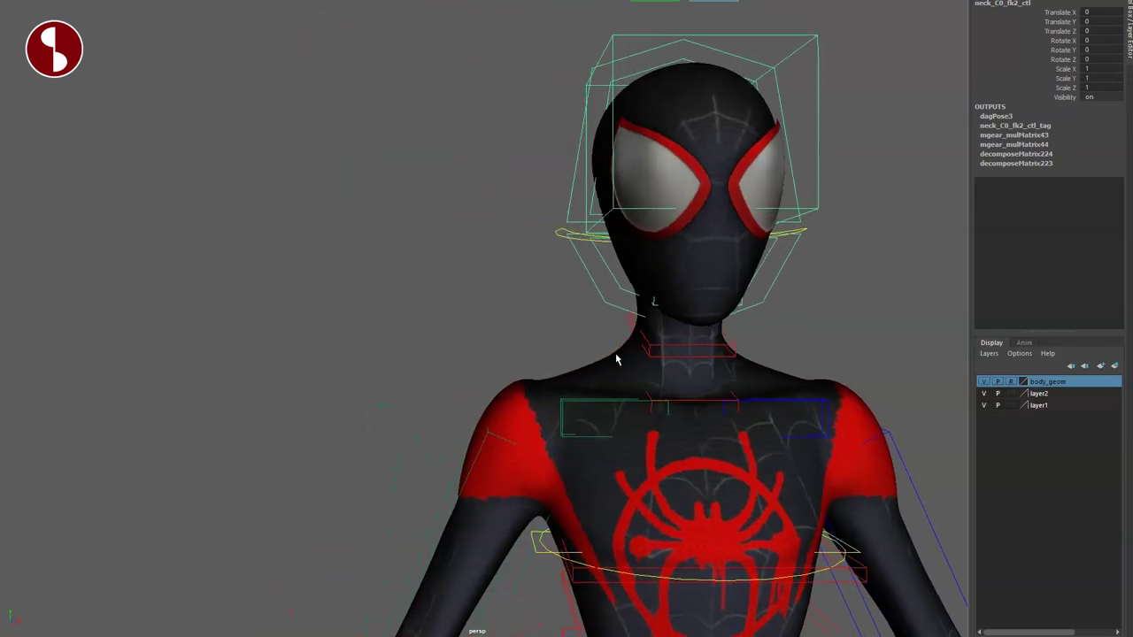
Try shifting the middle neck control (neck_C0_fk1_ctl) sideways to about X -5.6, Y 0.6 and undo the move
alt+middle_drag(614, 356, 491, 382)
click(547, 334)
click(549, 334)
drag(549, 335, 658, 310)
key(ctrl+z)
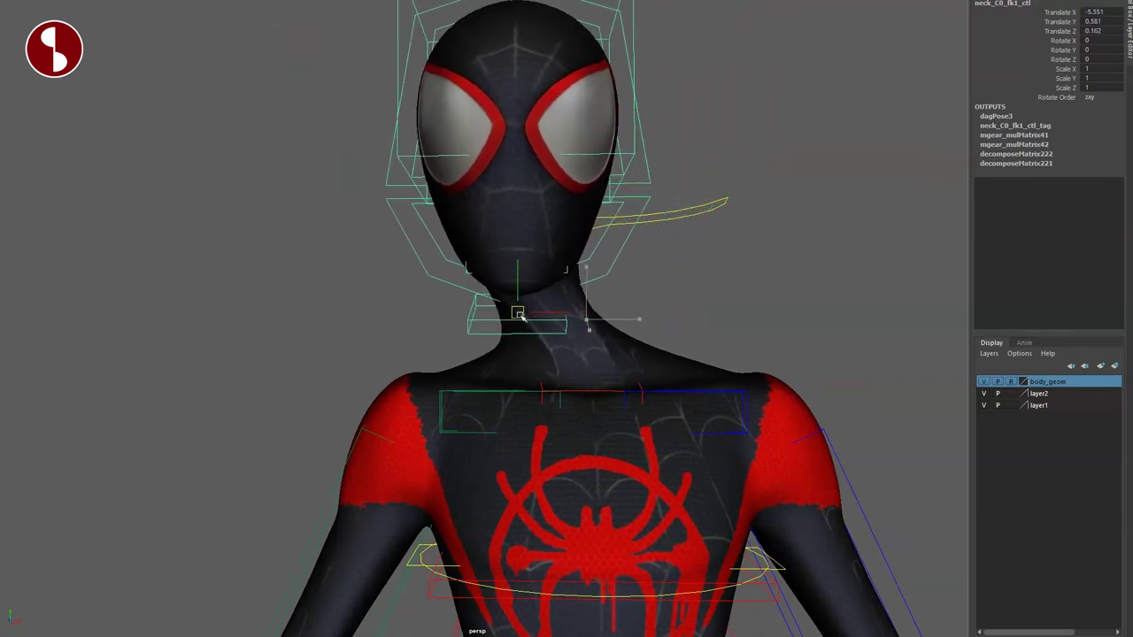
alt+drag(539, 329, 702, 432)
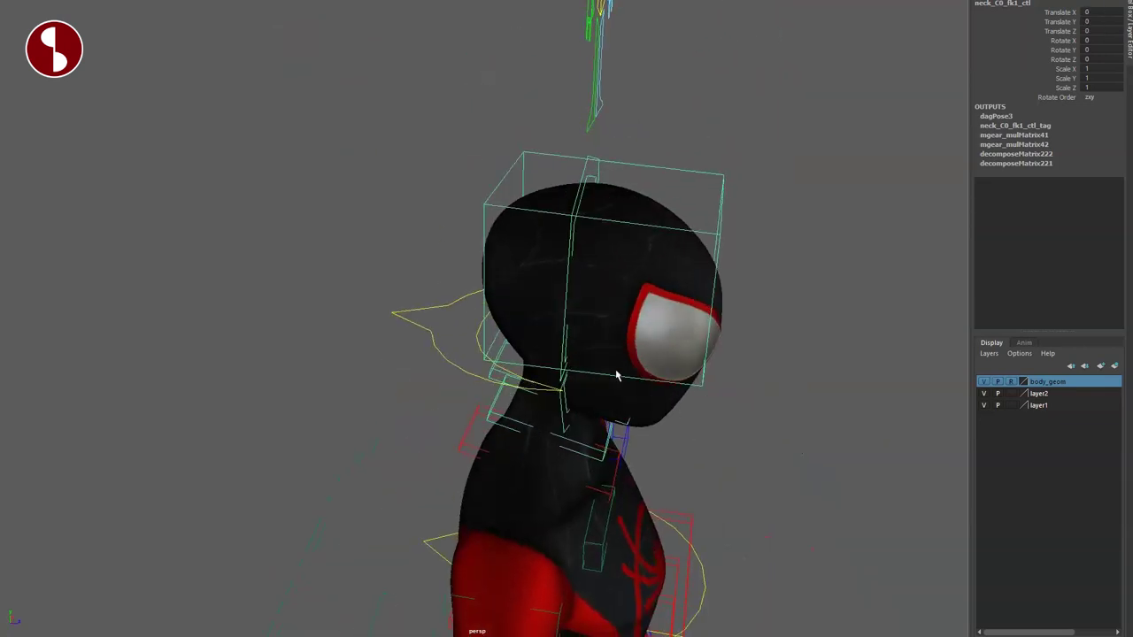
Try rotating the neck IK control (neck_C0_ik_ctl) behind the head and undo the rotation
alt+drag(584, 381, 564, 379)
drag(416, 368, 475, 369)
alt+drag(640, 447, 491, 404)
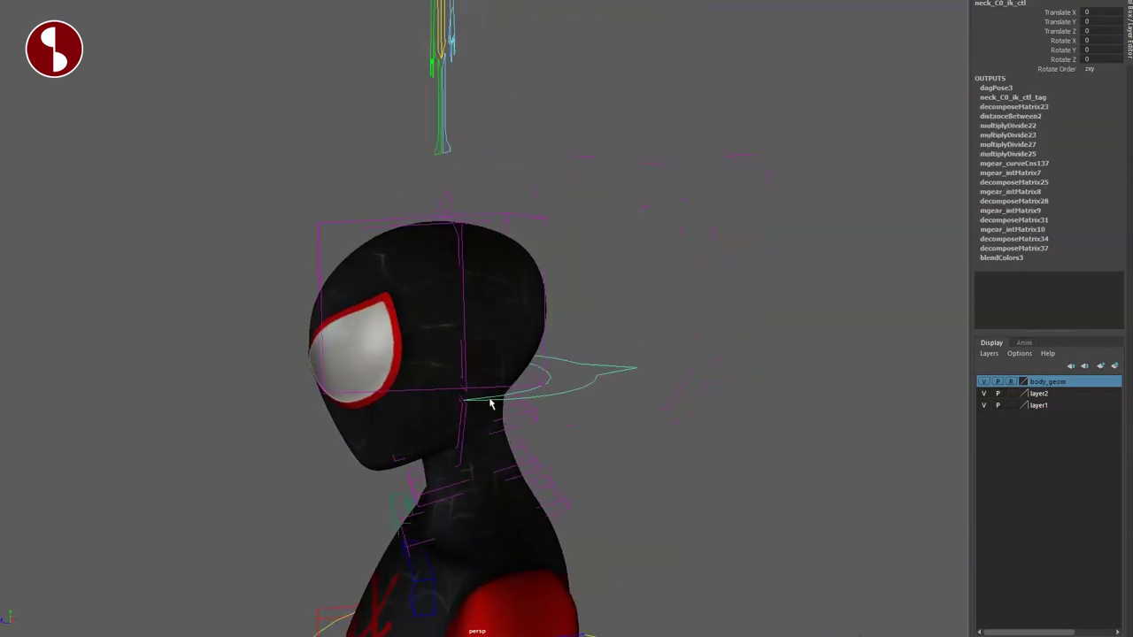
key(e)
drag(435, 329, 419, 352)
key(ctrl+z)
Move the neck IK control (neck_C0_ik_ctl) to about X 0.02, Y 2.66, Z -1.88
alt+drag(457, 397, 613, 384)
key(w)
alt+drag(594, 448, 684, 480)
mouse_move(566, 406)
mouse_down()
mouse_move(541, 413)
mouse_move(566, 406)
mouse_up()
alt+drag(533, 449, 595, 485)
alt+right_drag(611, 491, 751, 519)
alt+middle_drag(657, 439, 795, 422)
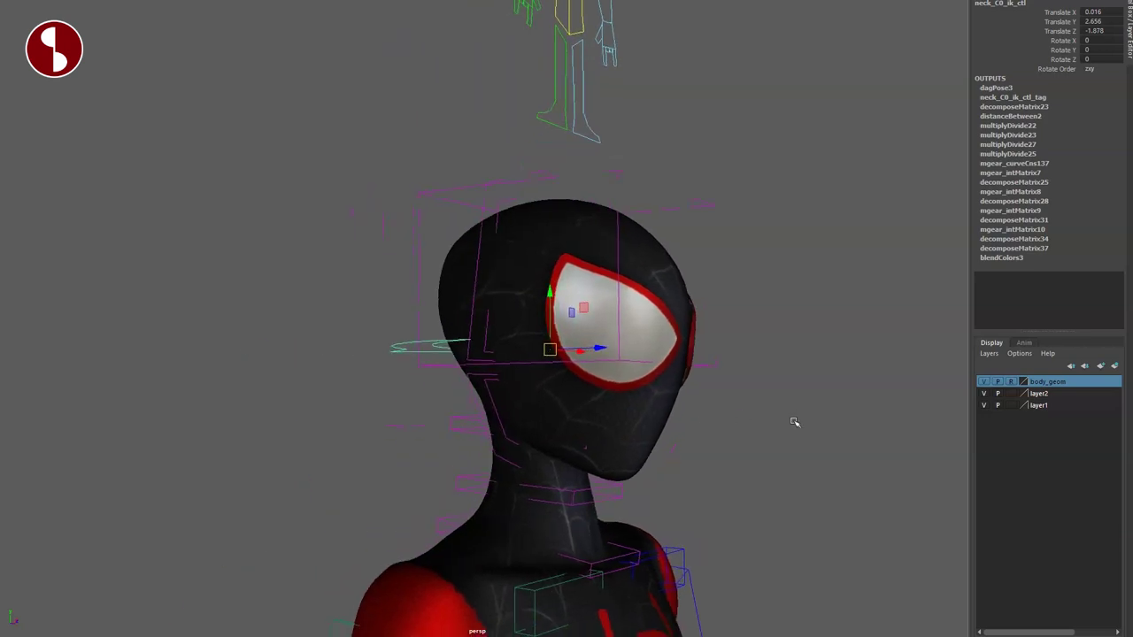
Try pulling the head bend control (headBend_C0_ctl) upward and undo the move
alt+drag(794, 423, 673, 380)
click(521, 142)
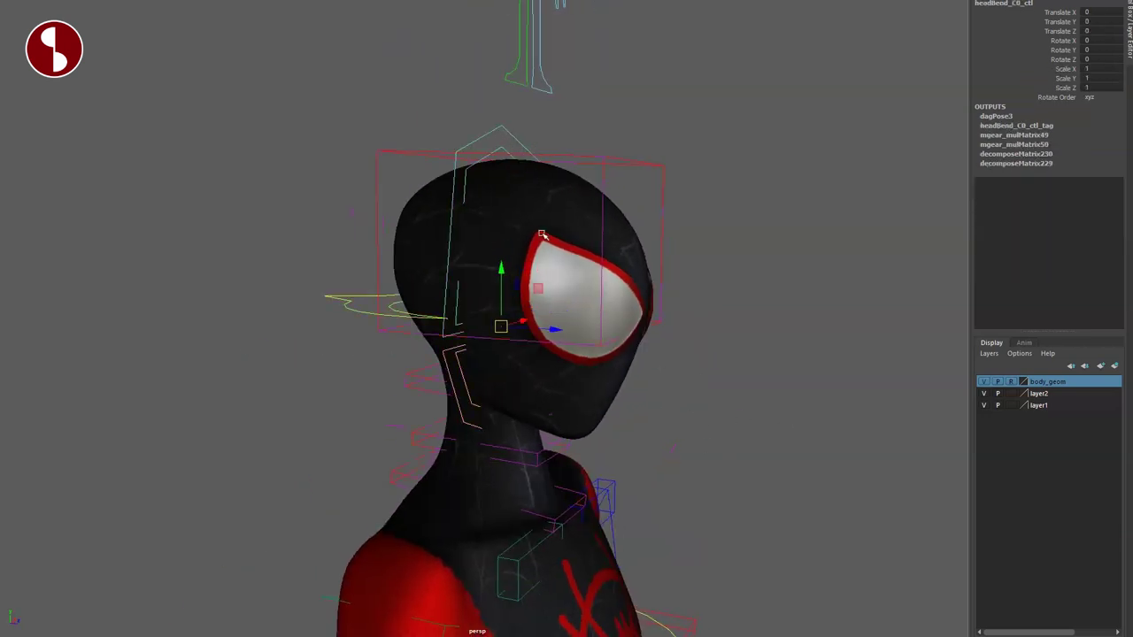
drag(501, 327, 502, 222)
key(ctrl+z)
Try moving the jaw control (headJaw_C0_ctl) under the head and undo the changes
click(445, 369)
click(460, 349)
key(ctrl+z)
alt+drag(585, 435, 467, 422)
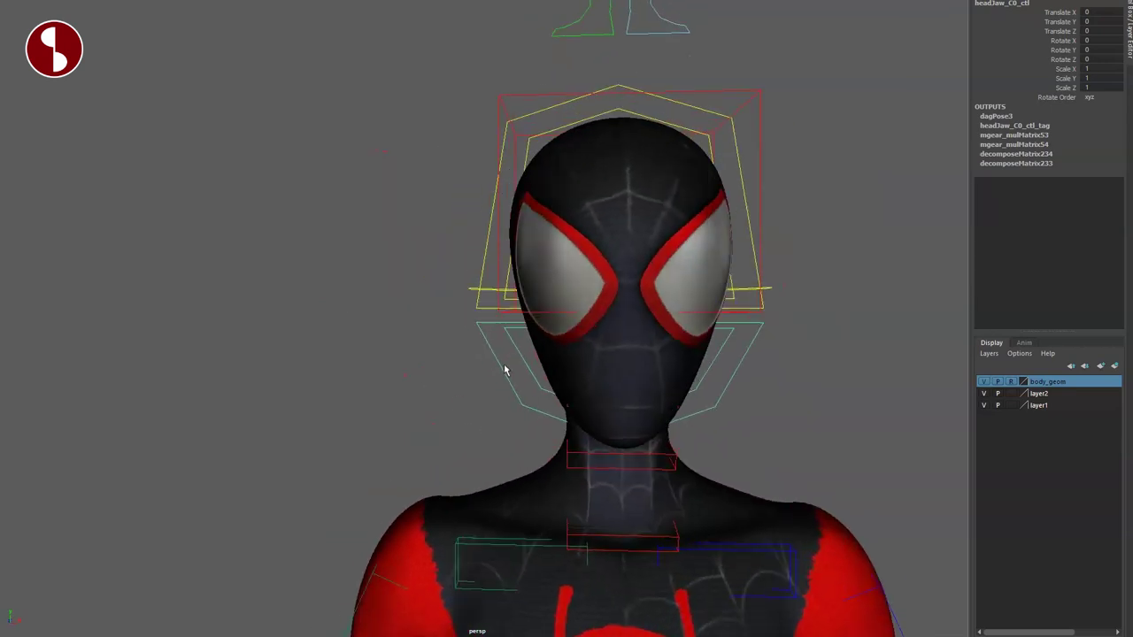
mouse_move(621, 324)
mouse_down()
mouse_move(619, 370)
mouse_move(624, 347)
mouse_move(609, 362)
mouse_move(611, 344)
mouse_up()
click(489, 347)
key(ctrl+z)
key(ctrl+z)
key(ctrl+z)
key(ctrl+z)
Select the picker's head control (faceUI_C0_ctl) and scrub its Head Smear attribute, leaving it at 1
alt+drag(556, 403, 624, 421)
click(633, 200)
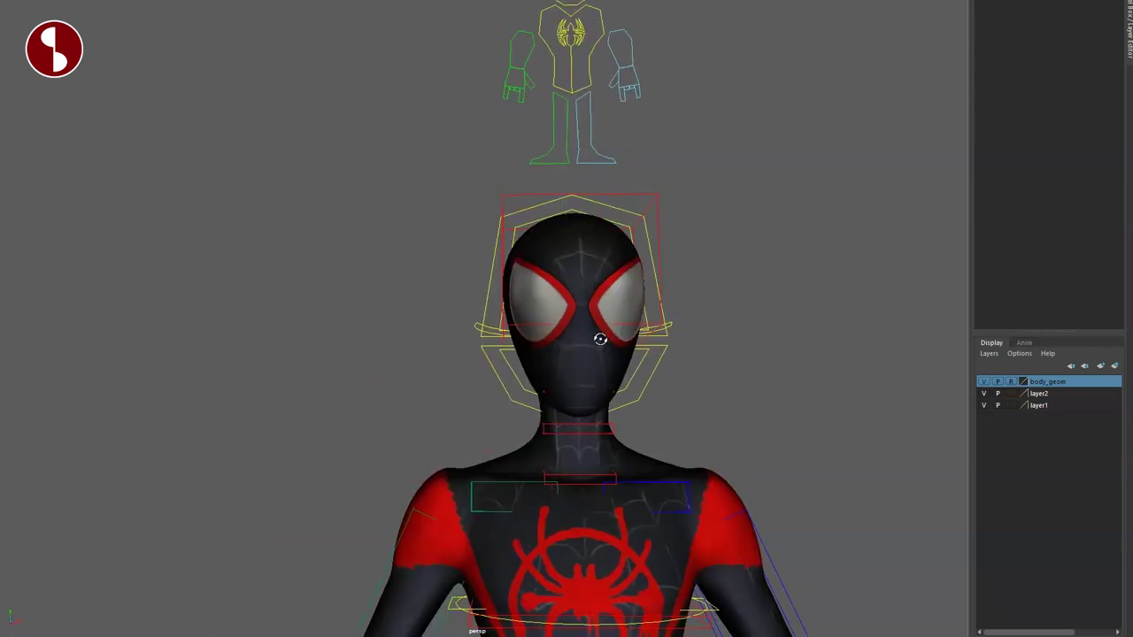
alt+right_drag(600, 337, 556, 314)
click(544, 53)
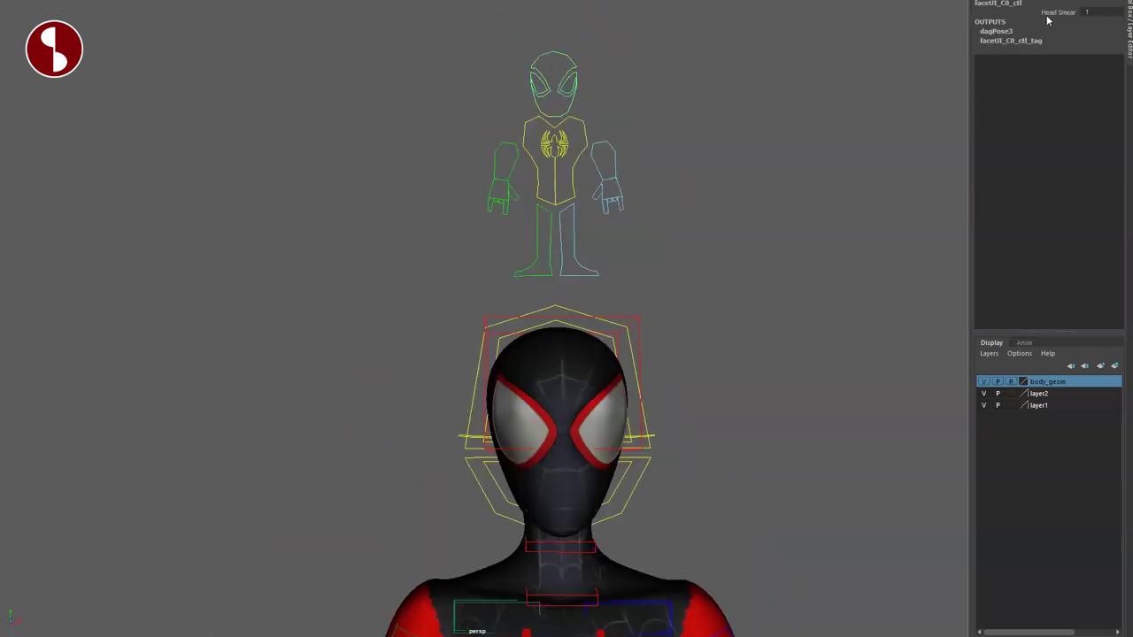
middle_drag(754, 275, 801, 293)
middle_drag(641, 294, 841, 348)
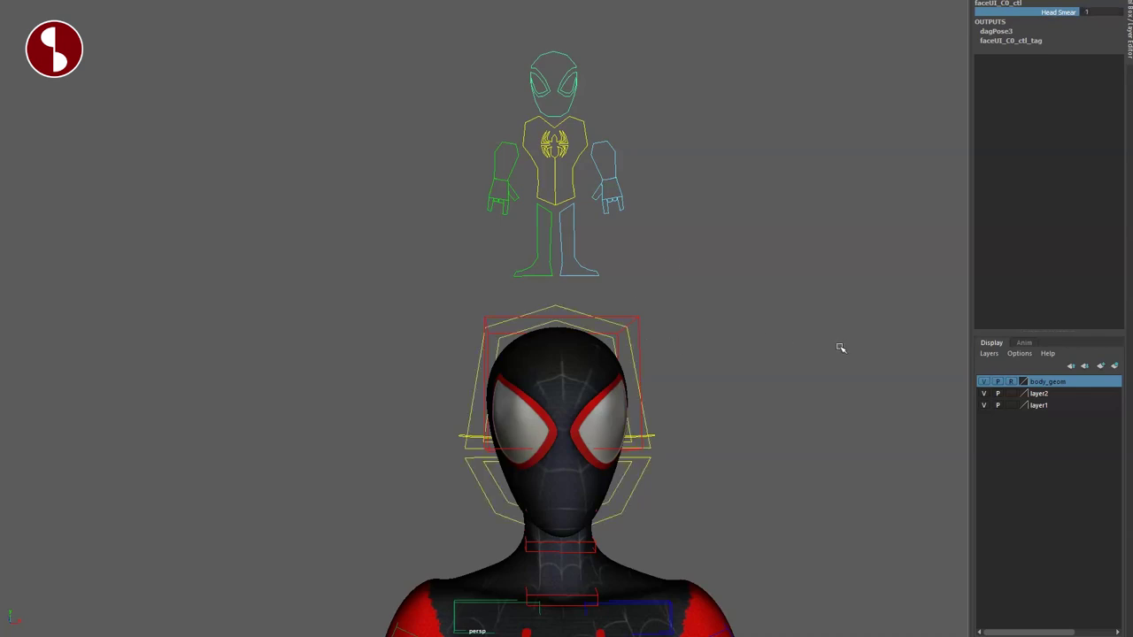
Try stretching the head with headBend_C0_ctl to about X -0.8, Y 10.1, Z -0.6, undo it and clear the selection
click(479, 402)
drag(557, 428, 549, 405)
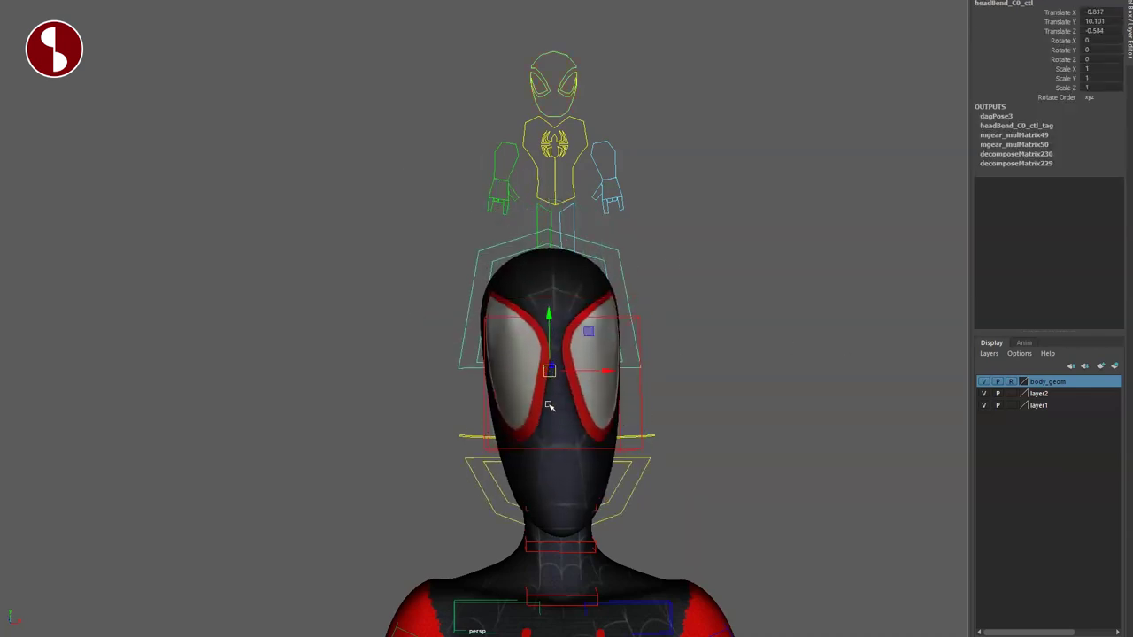
key(ctrl+z)
click(420, 354)
Examine the neck from the side by selecting its FK controls from top to base and the neck IK control
alt+drag(420, 352, 618, 317)
click(666, 227)
mouse_move(634, 386)
alt+mouse_down()
mouse_move(647, 392)
mouse_move(605, 395)
mouse_move(632, 384)
alt+mouse_up()
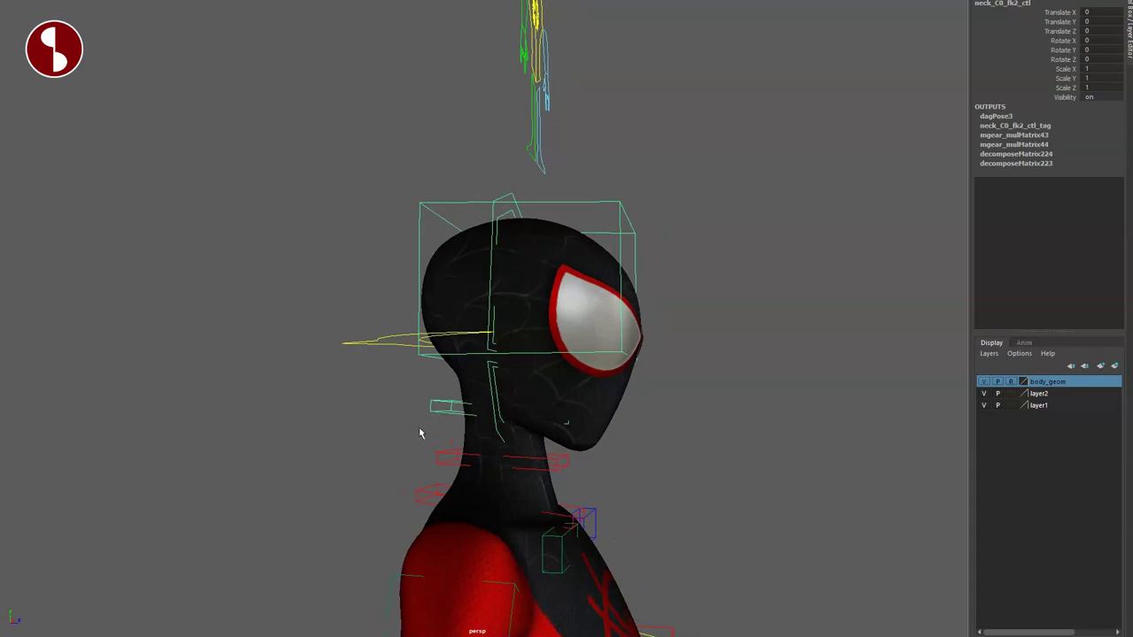
click(439, 459)
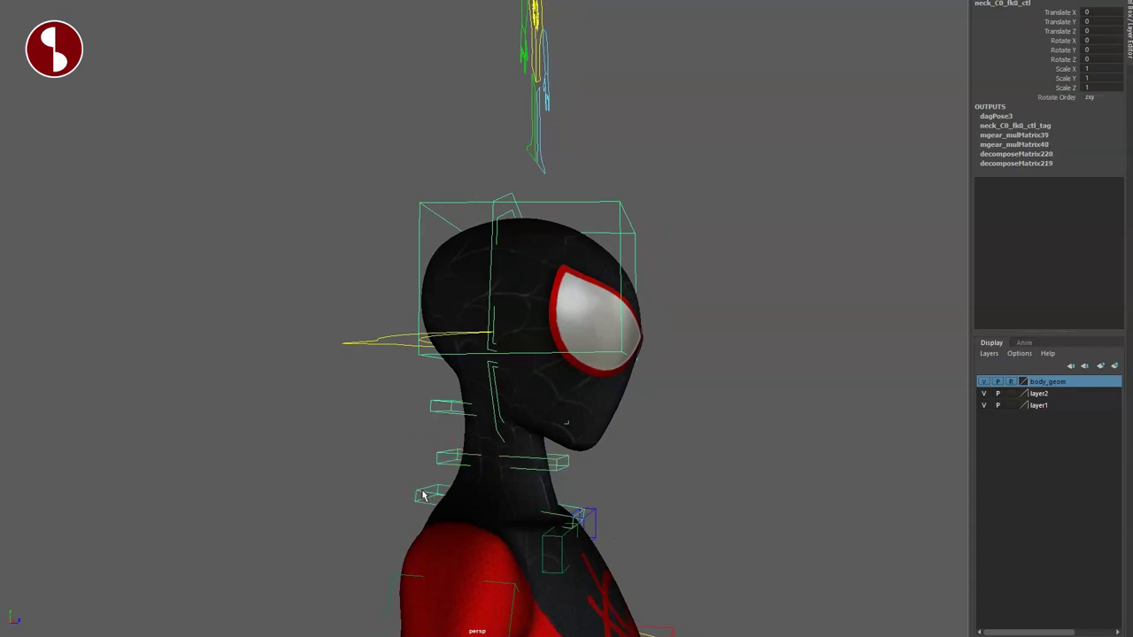
click(382, 338)
Lean the upper torso sideways by rotating the upper spine FK controls, including spine_C0_fk3_ctl
alt+drag(556, 363, 523, 375)
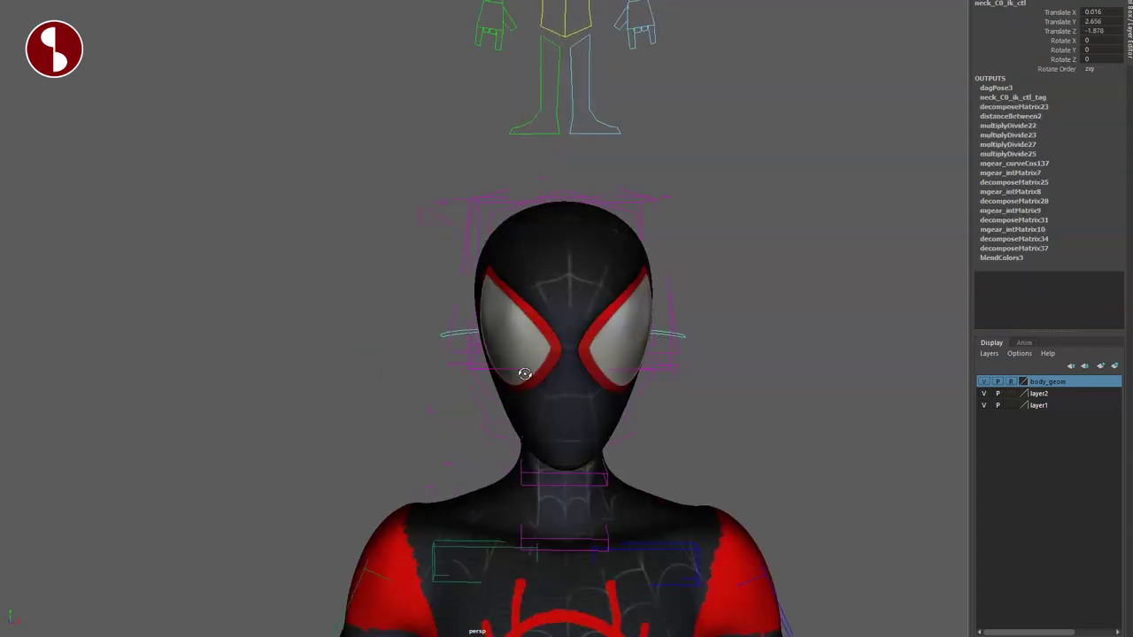
alt+middle_drag(523, 375, 533, 326)
alt+right_drag(640, 351, 533, 380)
alt+middle_drag(534, 380, 549, 306)
alt+right_drag(588, 328, 528, 352)
alt+drag(527, 351, 576, 462)
click(478, 438)
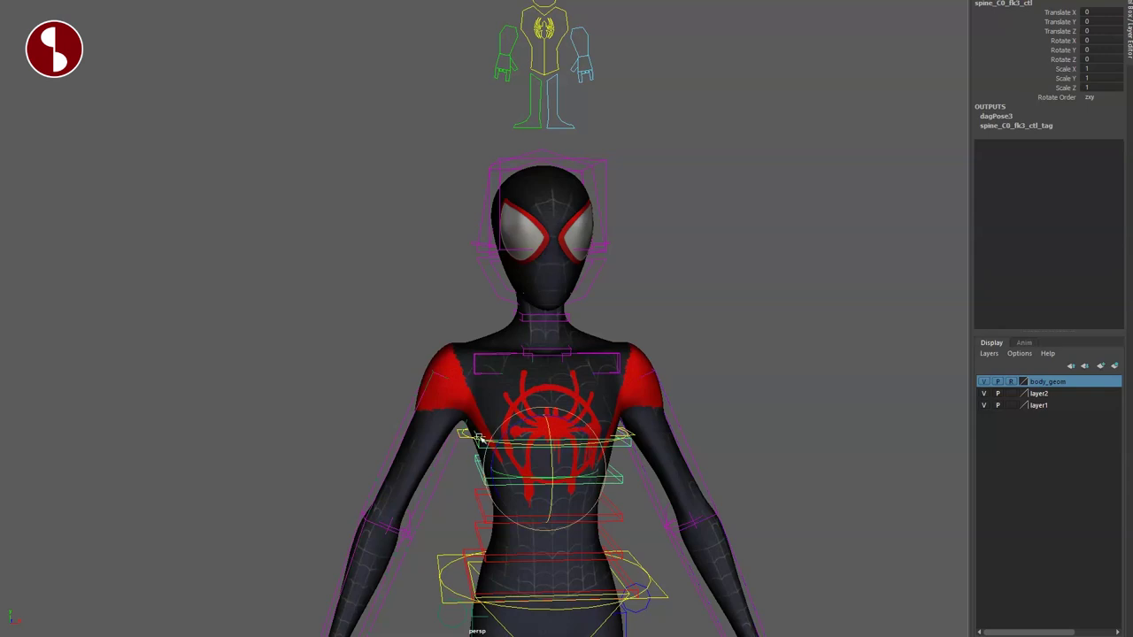
drag(506, 434, 542, 416)
Level the head on the leaning torso by rotating neck_C0_head_ctl to about Z 43.6
click(770, 246)
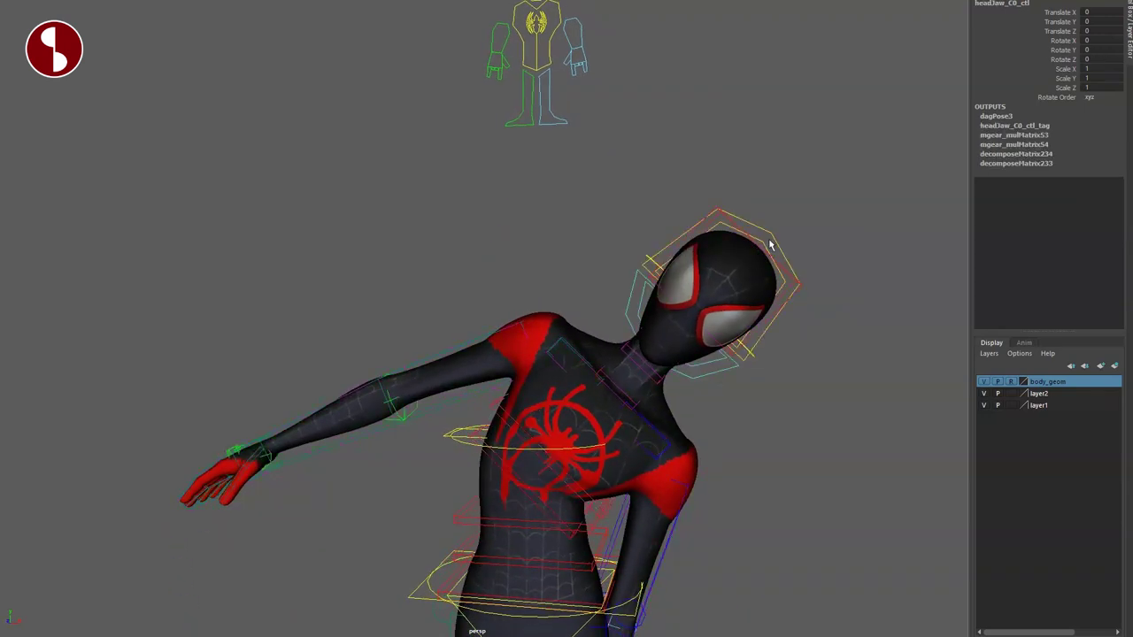
alt+drag(699, 255, 727, 270)
click(714, 214)
alt+drag(713, 214, 659, 290)
key(q)
alt+drag(595, 474, 596, 373)
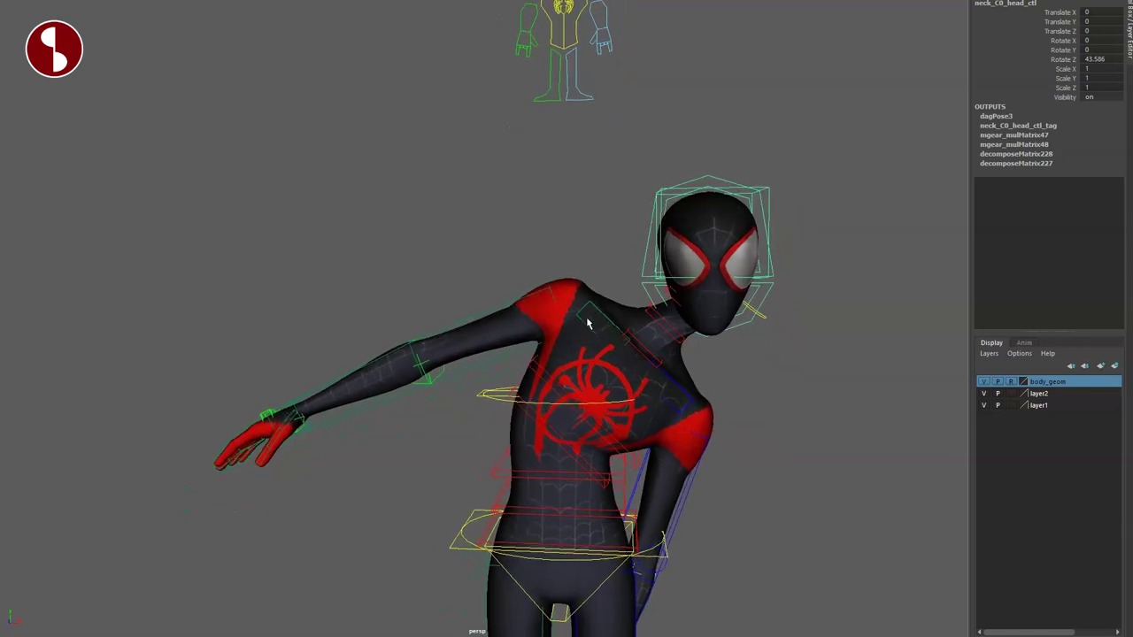
alt+drag(489, 410, 503, 432)
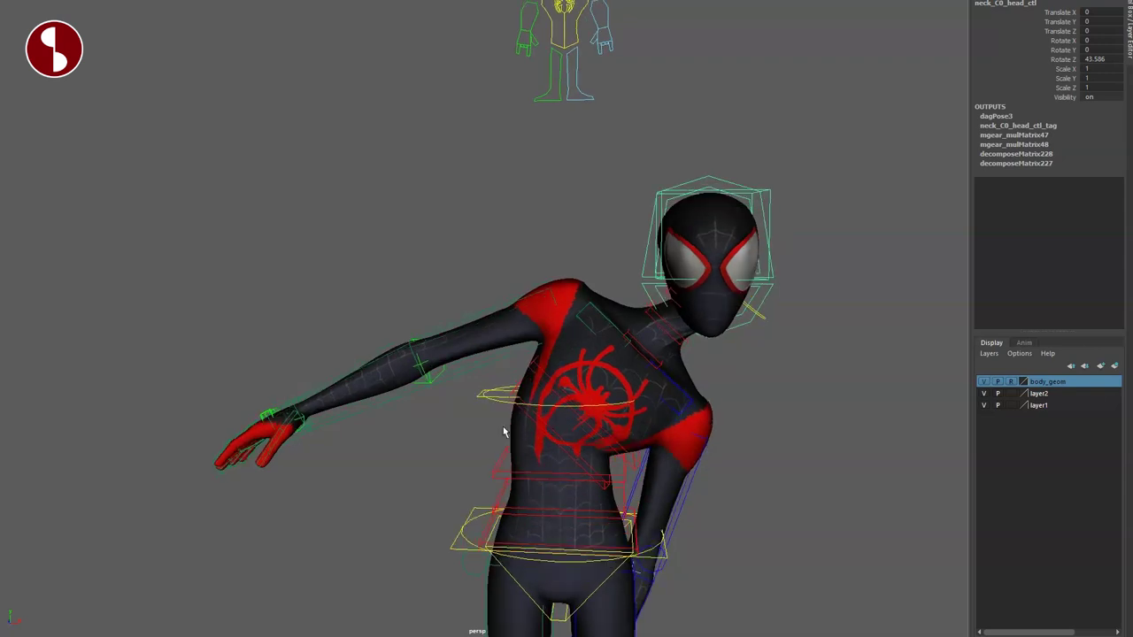
Try adjusting the chest IK control (spine_C0_ik1_ctl) and undo the change
click(496, 401)
drag(538, 348, 558, 330)
key(ctrl+z)
key(q)
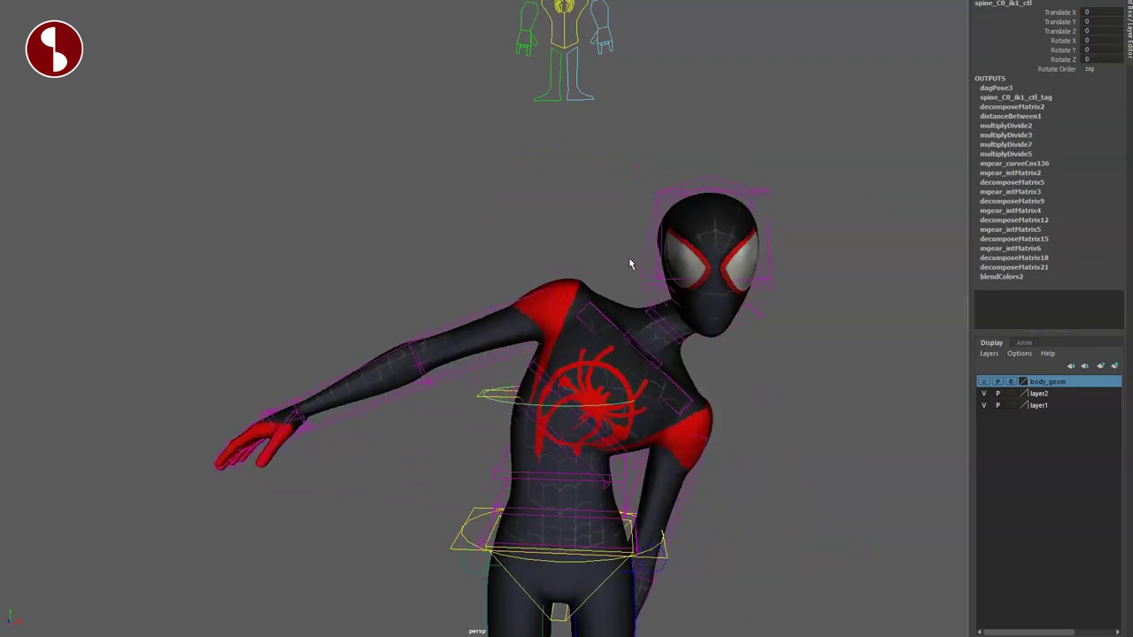
Try moving and rotating the head from its control above the leaning torso
click(630, 258)
click(684, 243)
drag(708, 280, 741, 275)
key(e)
drag(702, 240, 716, 229)
Undo the head and spine changes back to the upright pose
key(ctrl+z)
key(ctrl+z)
click(508, 363)
key(ctrl+z)
key(ctrl+z)
key(ctrl+z)
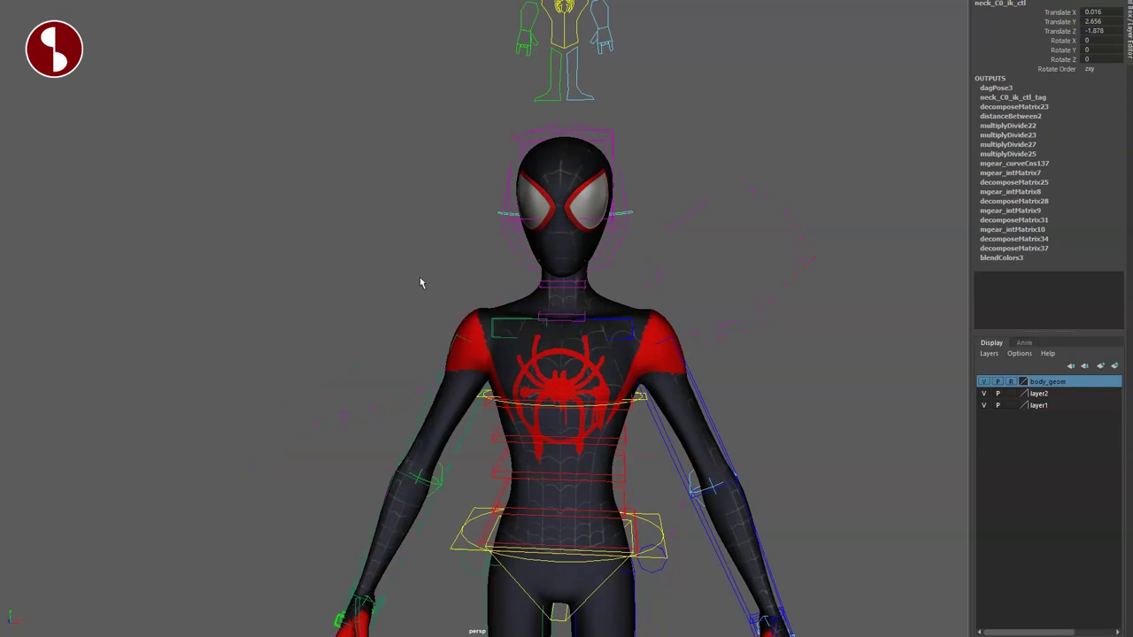
Try rotating the base neck control (neck_C0_fk0_ctl) from the side and undo the rotation
click(437, 321)
alt+drag(438, 322, 626, 369)
alt+drag(526, 350, 514, 345)
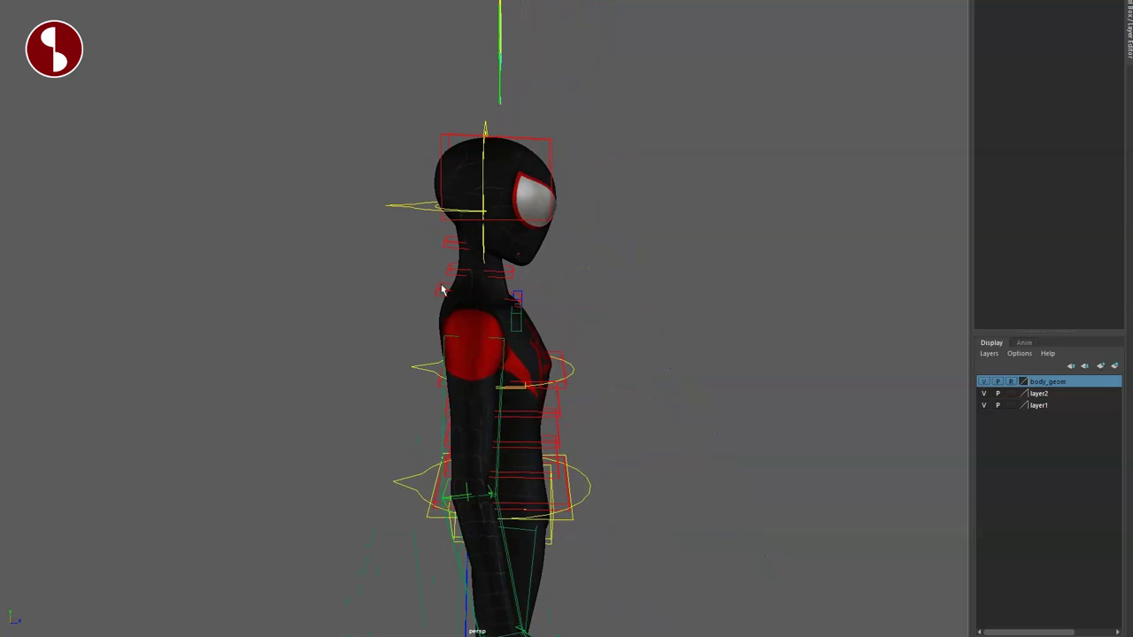
click(441, 283)
key(e)
mouse_move(480, 272)
mouse_down()
mouse_move(484, 254)
mouse_move(484, 287)
mouse_up()
key(ctrl+z)
alt+drag(554, 334, 434, 269)
key(q)
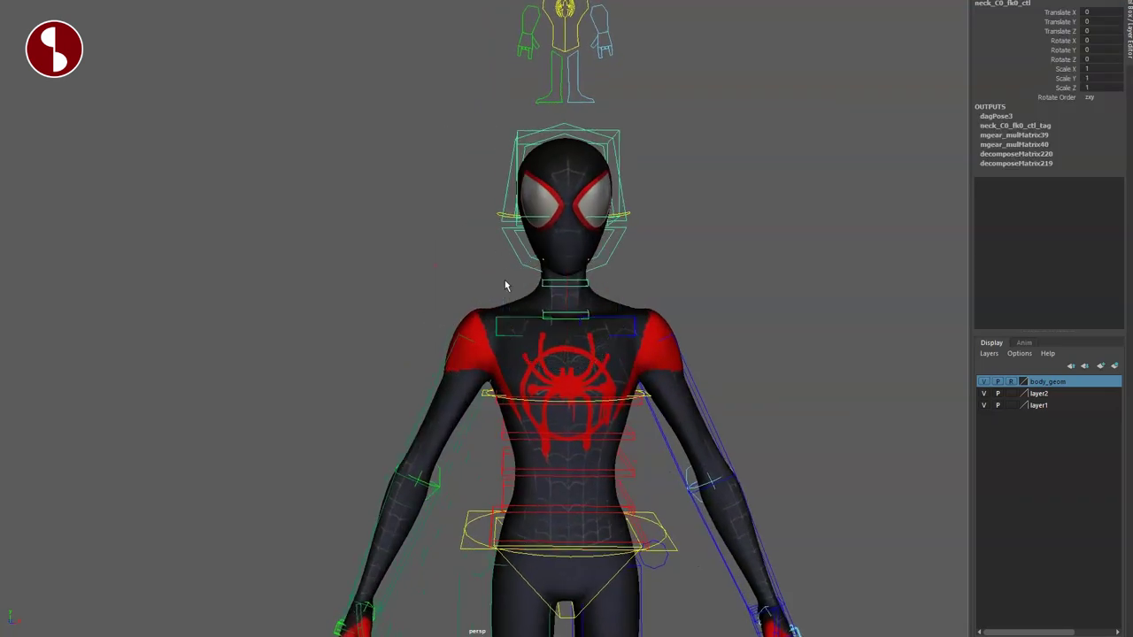
Tilt the whole body sideways by rotating body_C0_ctl to about Z -38.4
click(658, 517)
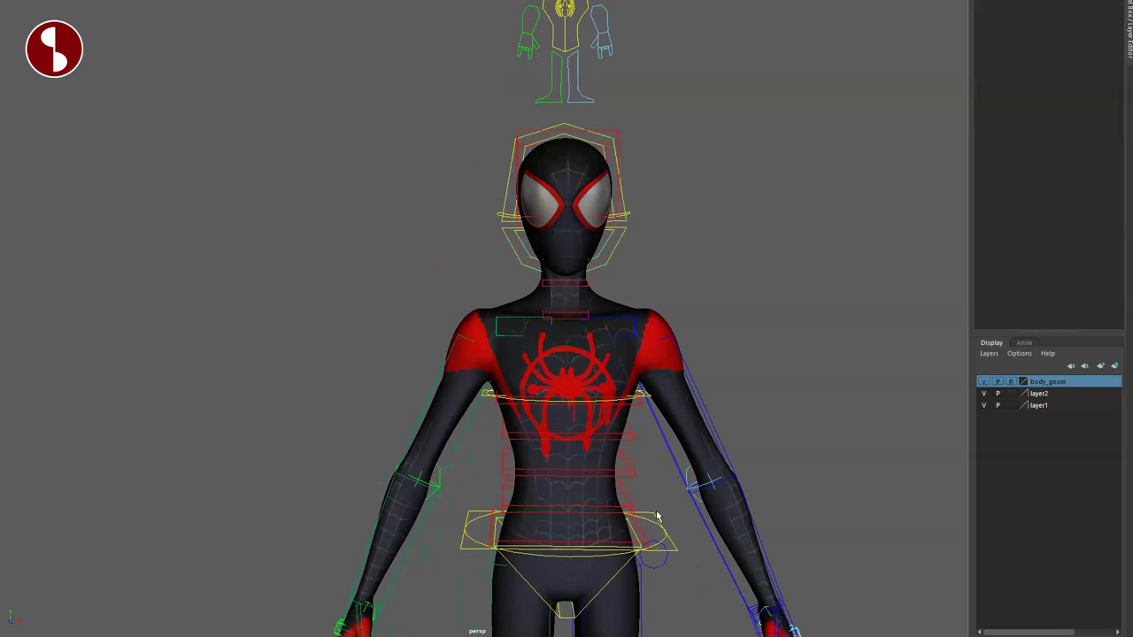
click(651, 517)
drag(595, 484, 629, 508)
mouse_move(716, 334)
alt+mouse_down()
mouse_move(696, 333)
mouse_move(714, 346)
alt+mouse_up()
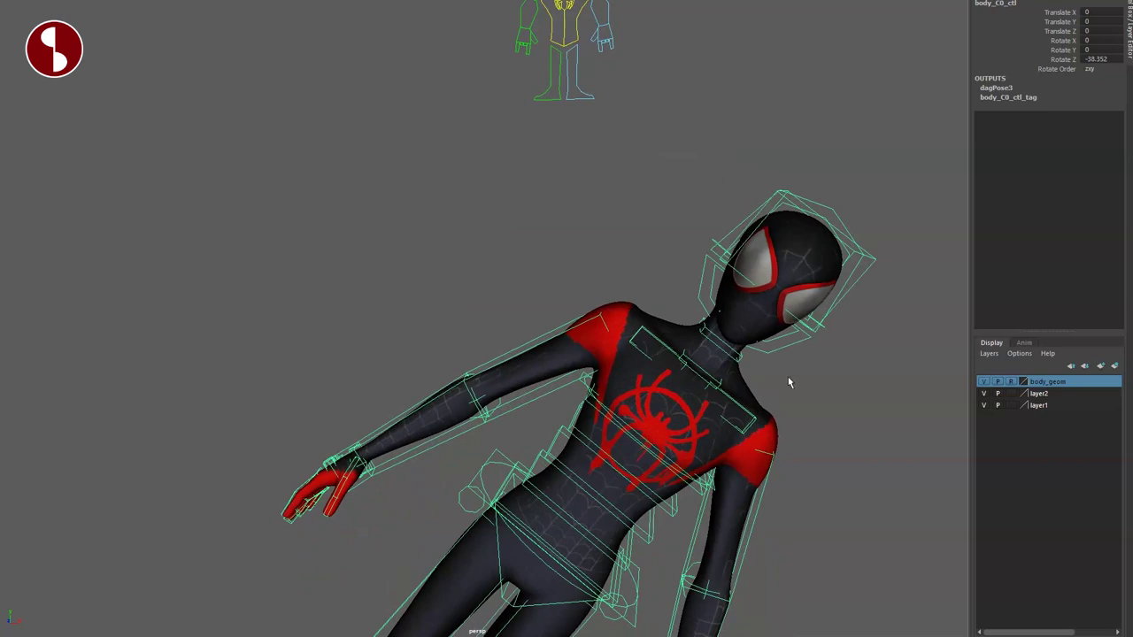
Level the head on the tilted body by rotating neck_C0_head_ctl to about Z 37.6
click(863, 280)
click(858, 270)
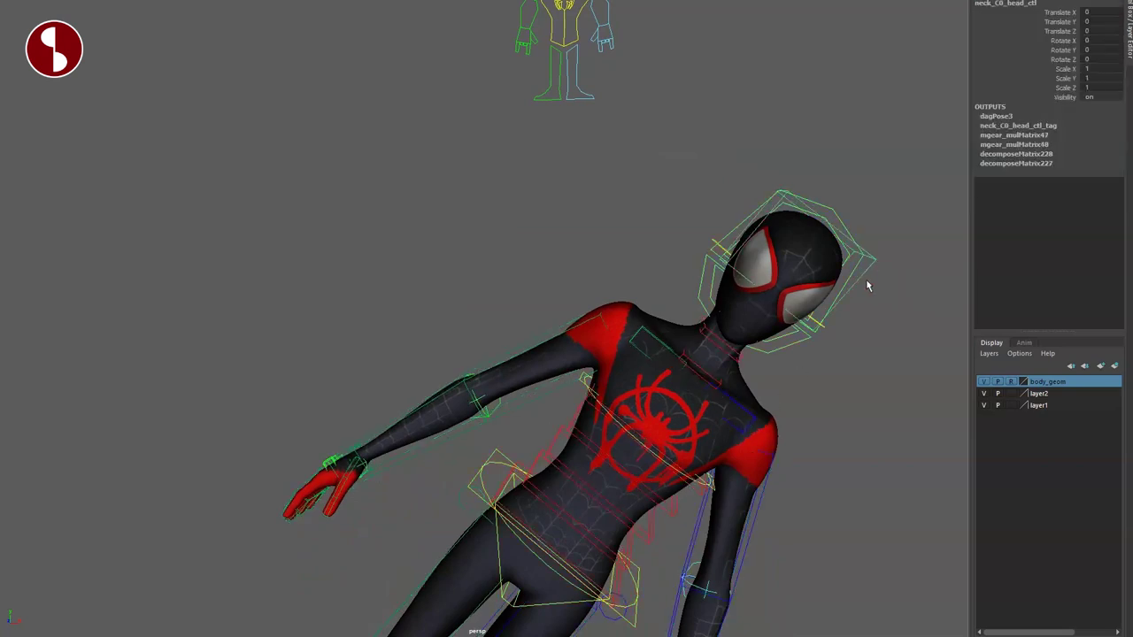
drag(764, 241, 735, 255)
alt+middle_drag(671, 381, 704, 321)
mouse_move(704, 322)
alt+mouse_down()
mouse_move(686, 311)
mouse_move(726, 319)
alt+mouse_up()
drag(788, 275, 791, 303)
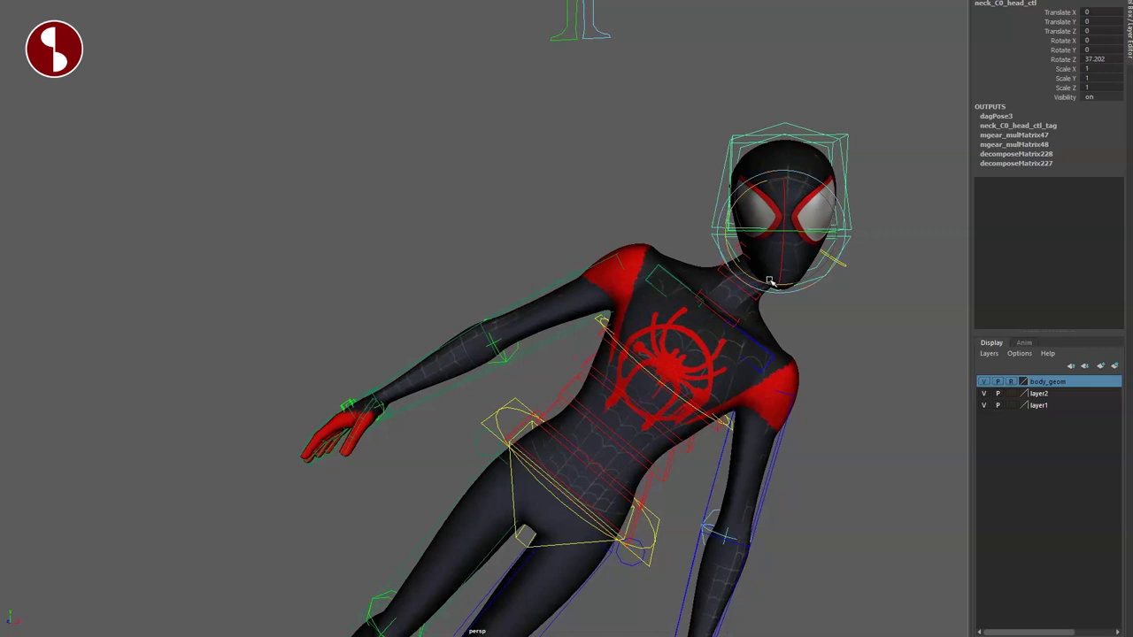
key(w)
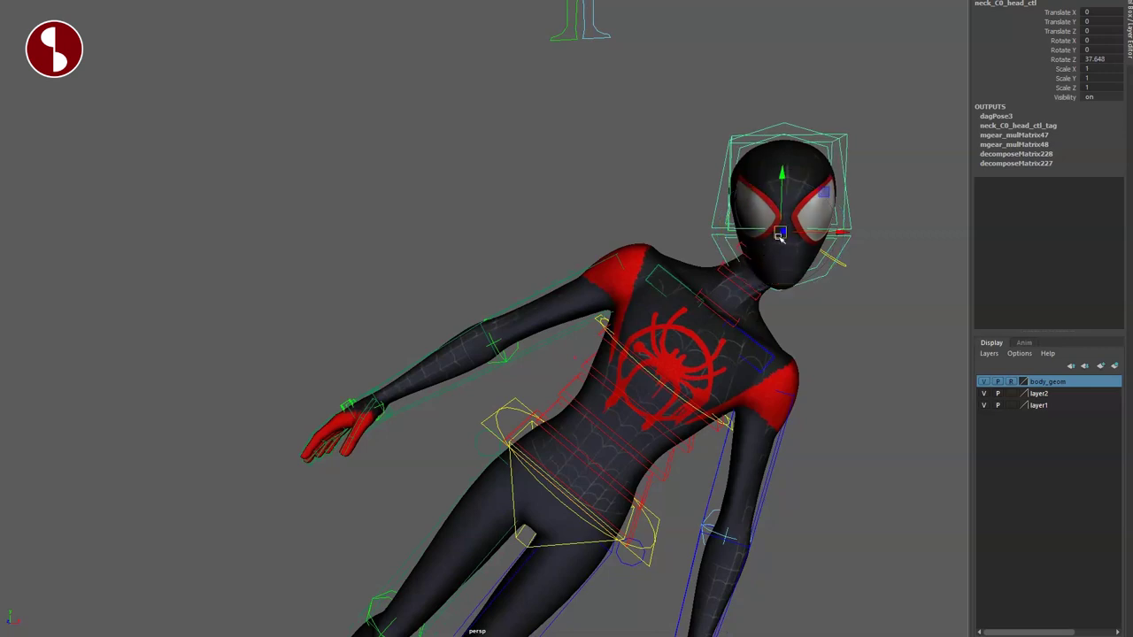
Try moving the head control and undo the head and body changes
drag(733, 198, 736, 208)
key(ctrl+z)
key(ctrl+z)
key(ctrl+z)
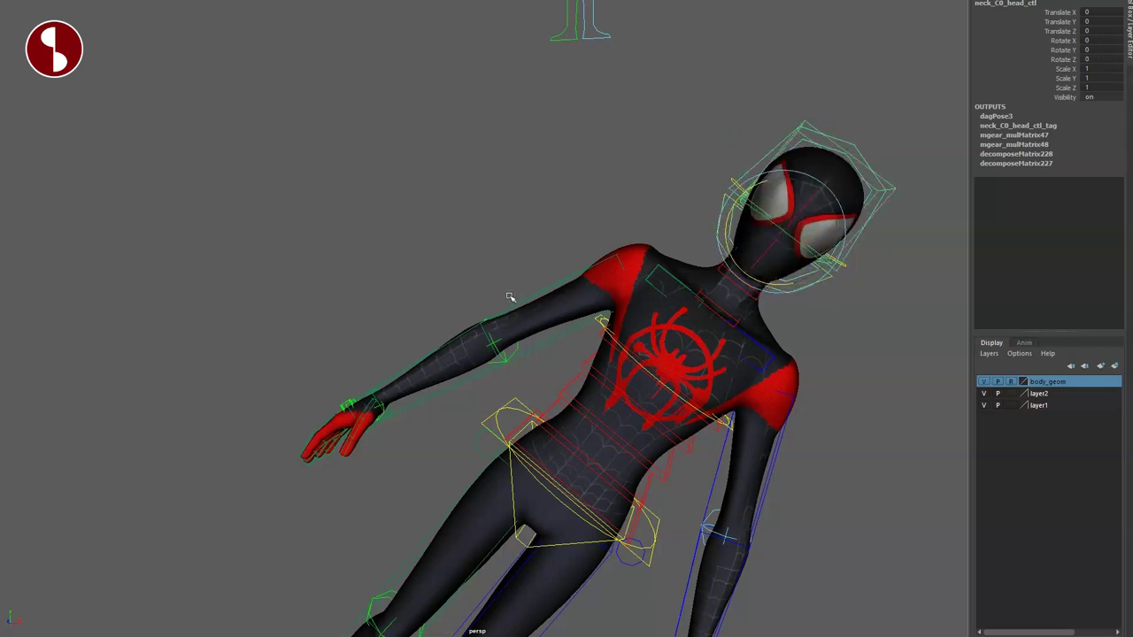
key(ctrl+z)
key(ctrl+z)
key(ctrl+z)
key(ctrl+z)
Set the Fk/Ik Blend of the left arm's picker control (armUI_L0_ctl) to 1
click(448, 265)
alt+drag(447, 265, 647, 156)
click(649, 306)
click(678, 221)
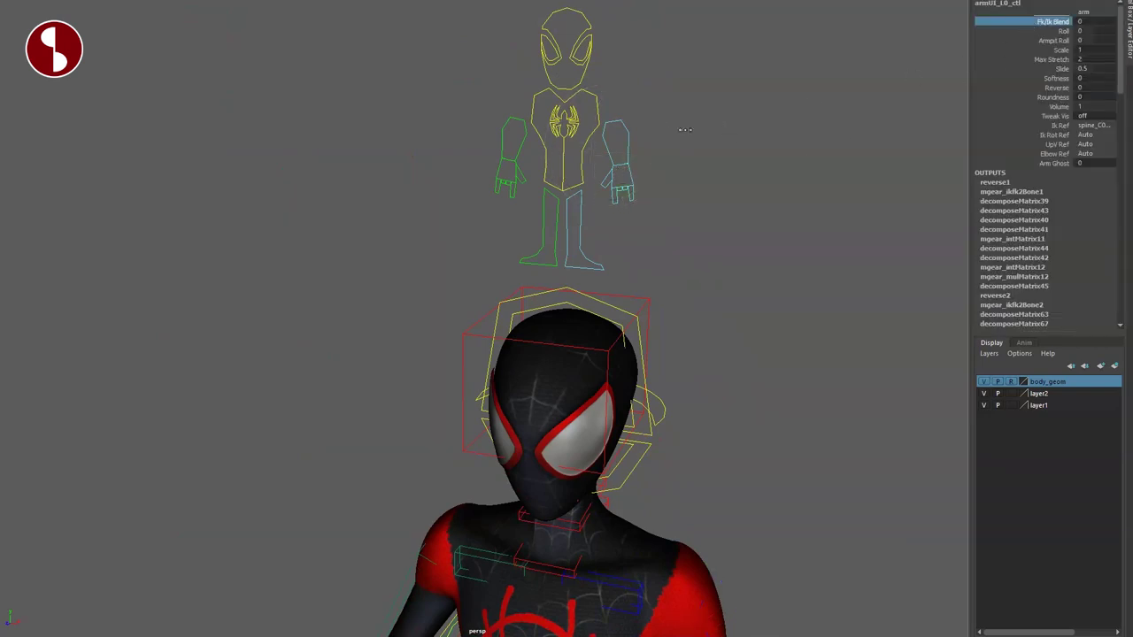
alt+drag(765, 490, 651, 491)
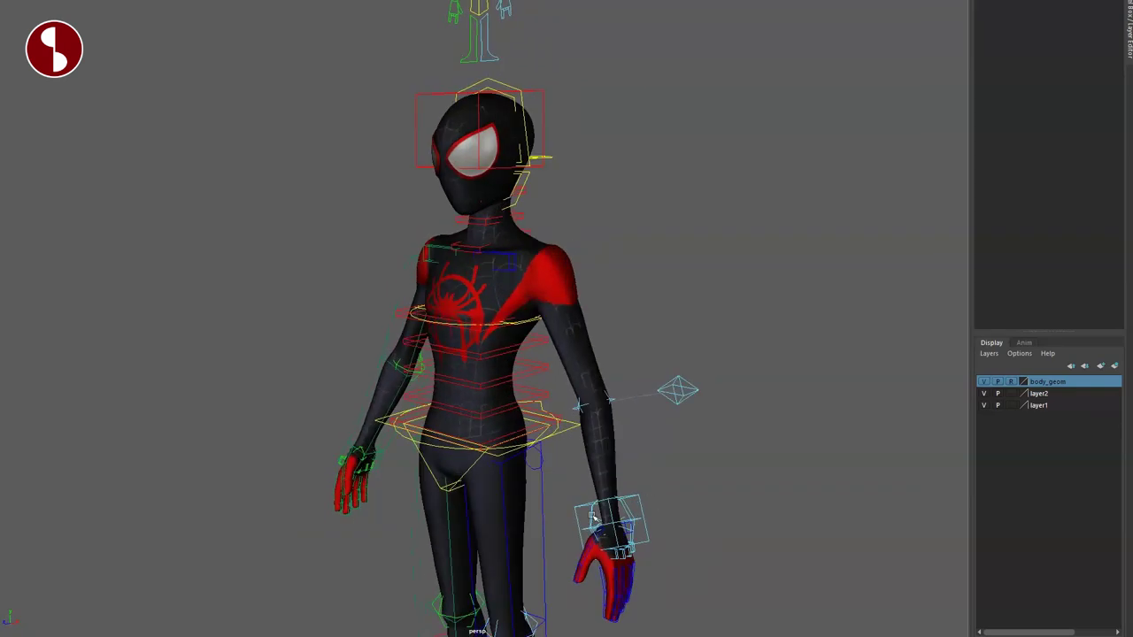
Move arm_L0_ik_ctl to about X -0.5, Y 14.4, Z -3.2 and arm_L0_upv_ctl to about X 4.7, Y 5.4, Z -4.9
click(638, 515)
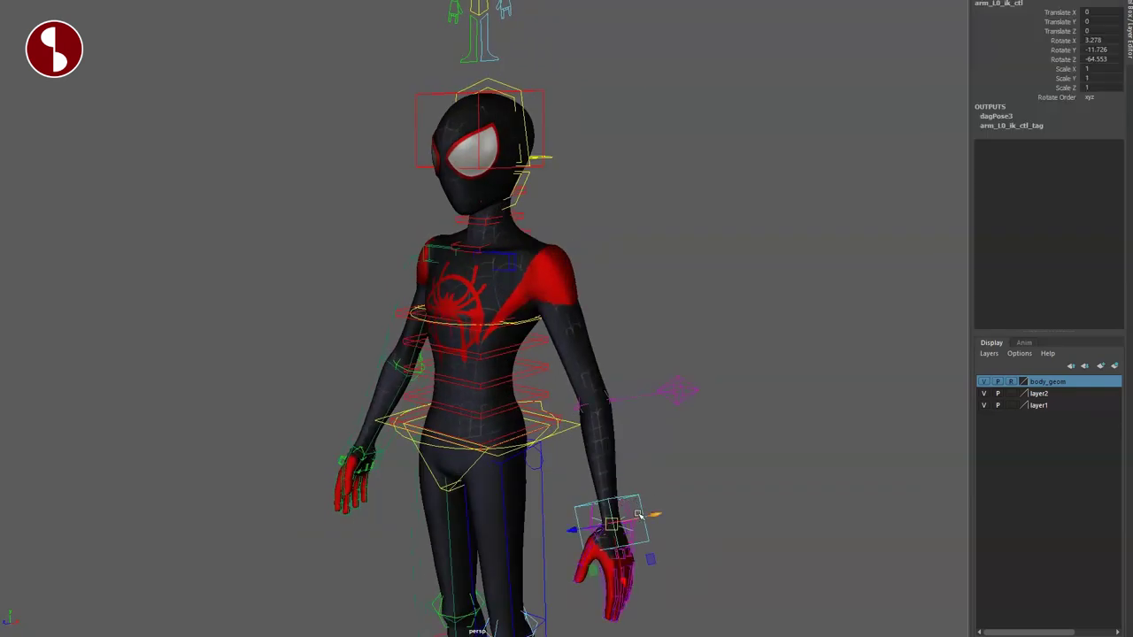
drag(612, 527, 620, 449)
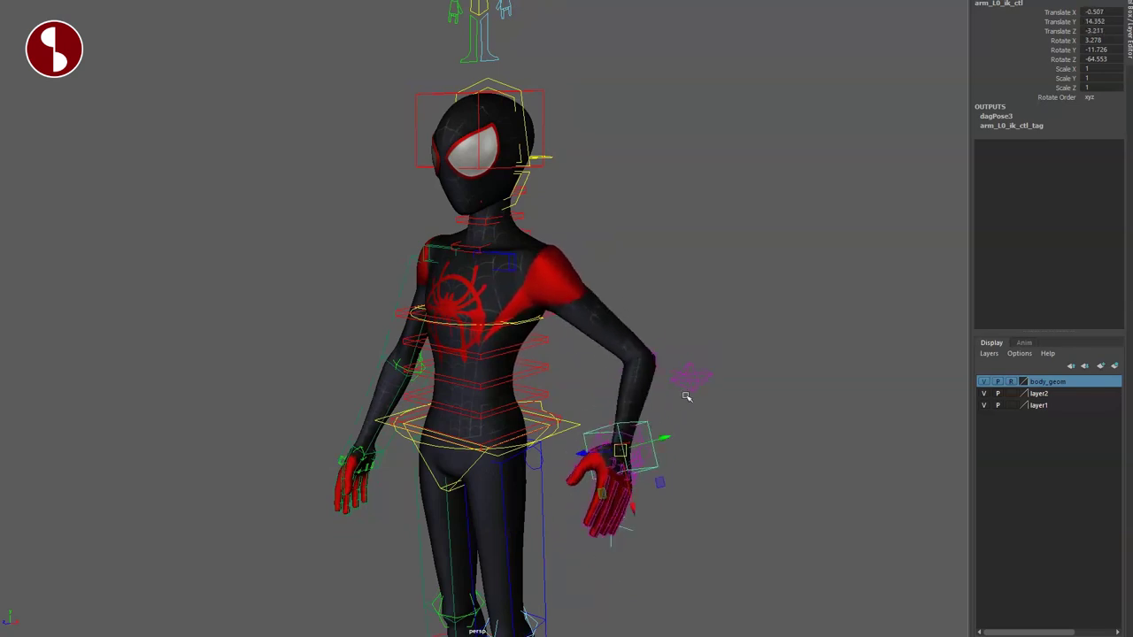
click(678, 397)
drag(678, 398, 695, 326)
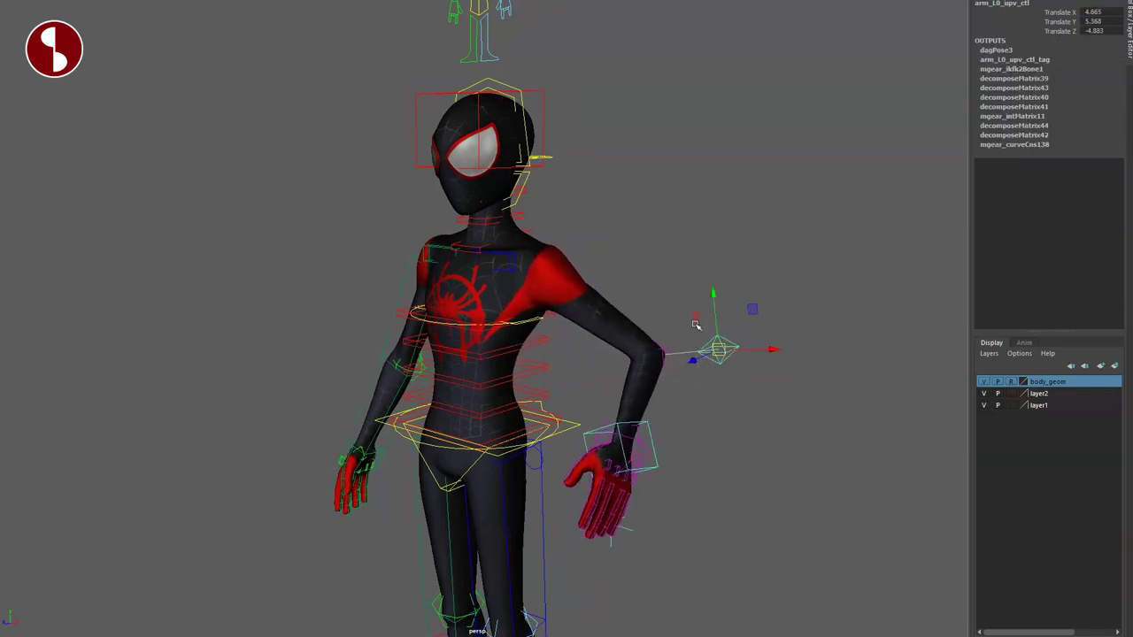
drag(815, 112, 746, 204)
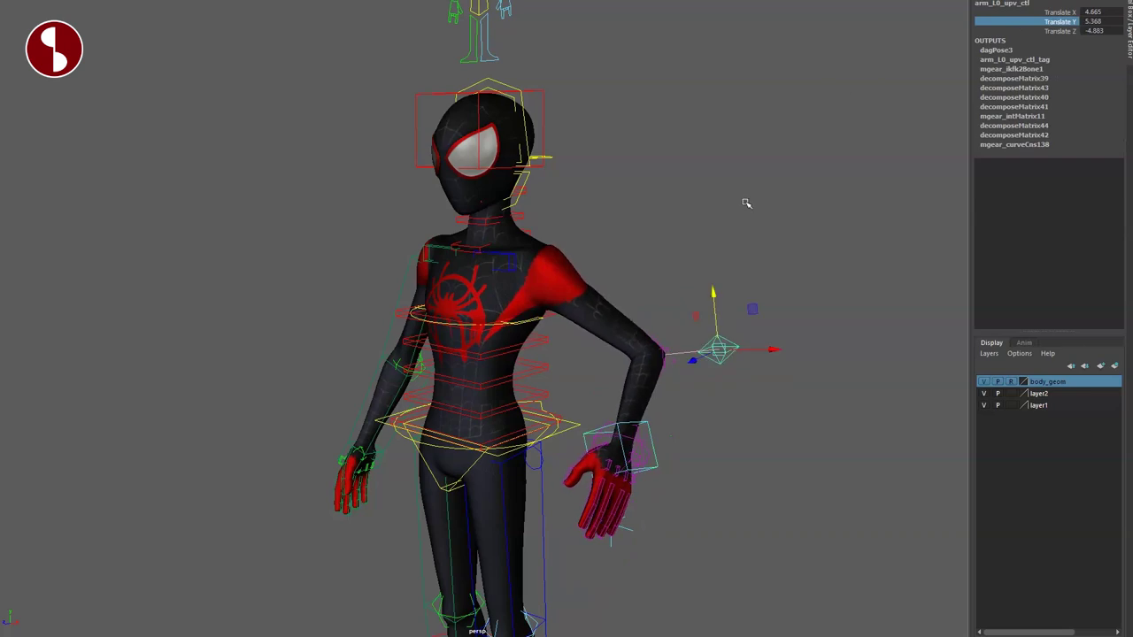
Try pulling the left elbow control away from the arm, undo it and clear the selection
click(656, 380)
drag(655, 355, 719, 418)
key(ctrl+z)
key(ctrl+z)
click(741, 355)
Turn on Tweak Vis for the left arm on its picker control (armUI_L0_ctl) and clear the selection
alt+middle_drag(742, 345, 766, 417)
click(587, 167)
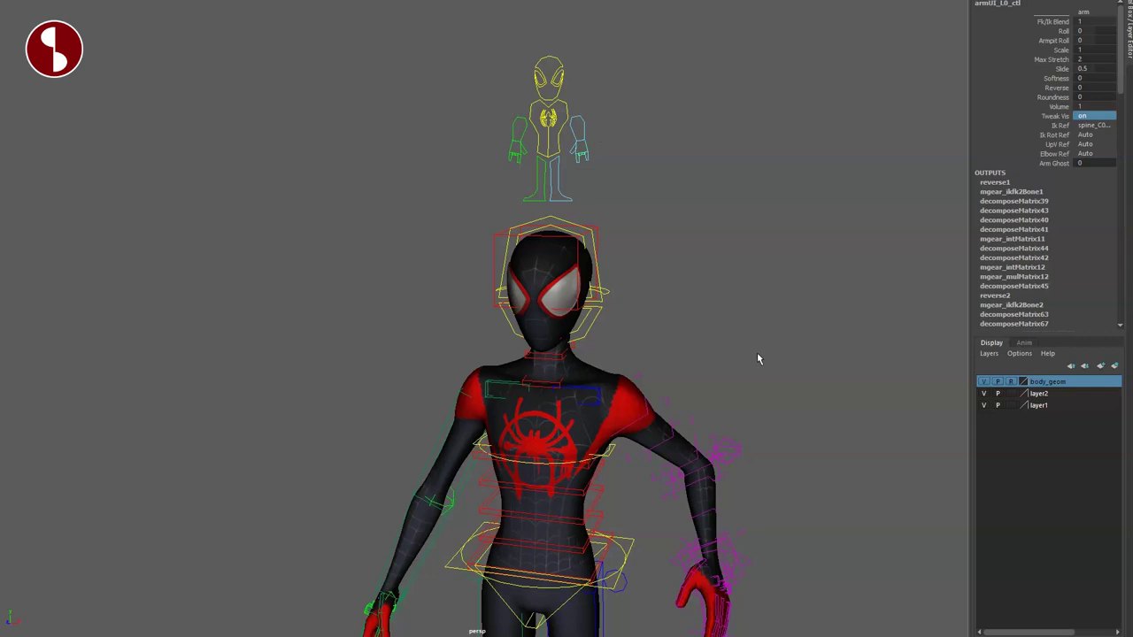
click(794, 344)
Reshape the left upper arm with its tweak controls, moving arm_L0_tweak0_ctl to about X 0.6, Y 2.1, Z 3.2
alt+middle_drag(788, 359, 778, 244)
alt+right_drag(772, 257, 769, 372)
alt+drag(761, 376, 709, 387)
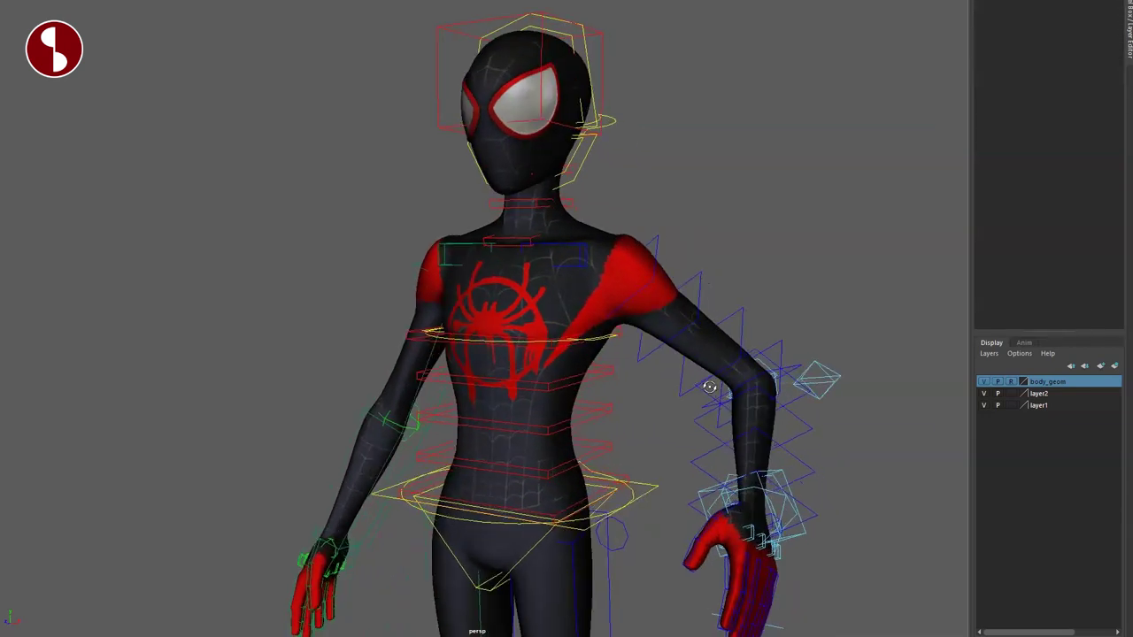
click(697, 301)
drag(676, 319, 736, 319)
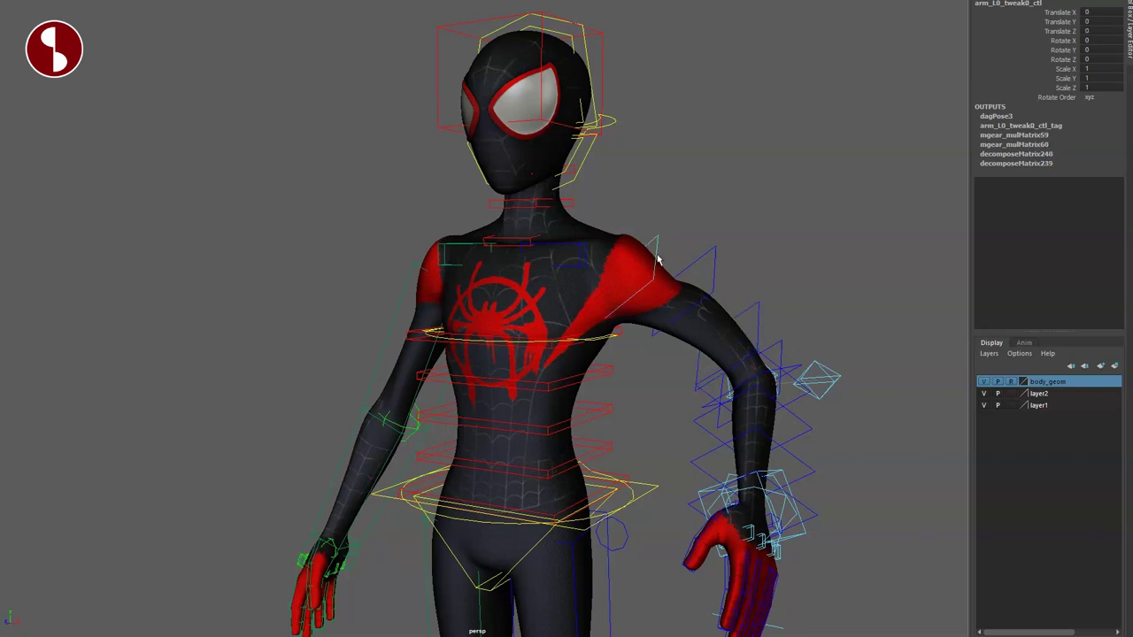
drag(625, 279, 641, 266)
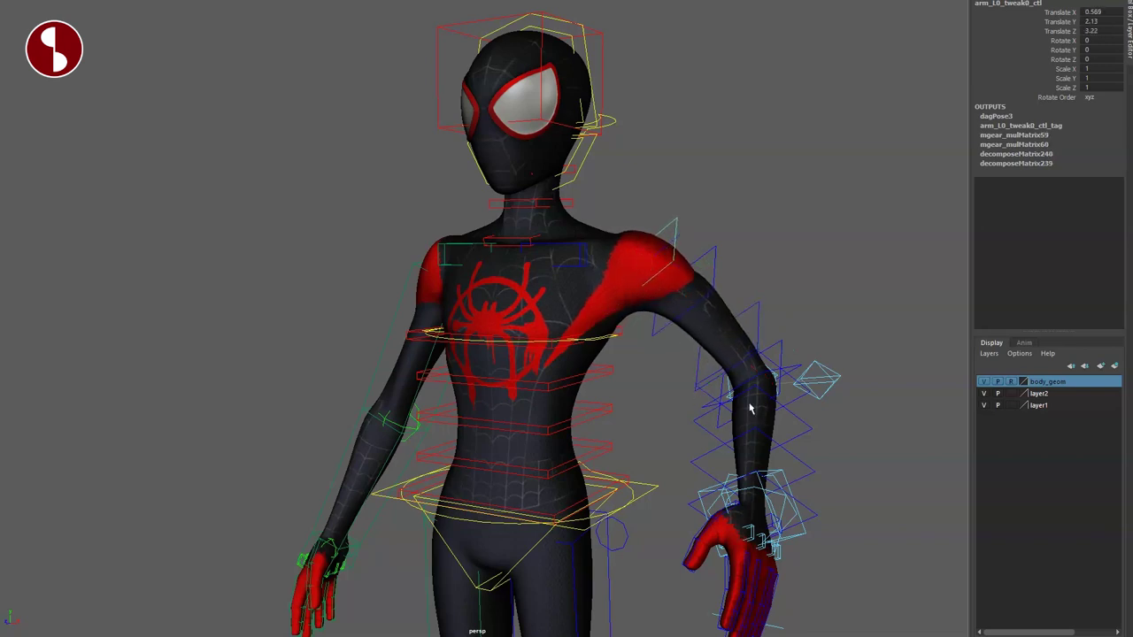
Reshape the left forearm, moving arm_L0_tweak6_ctl to about X -0.25, Y 1.2, Z 0.9 and arm_L0_tweak7_ctl to about X -0.2, Y 1.5, Z 0.9, and hide the controls
drag(773, 439, 769, 426)
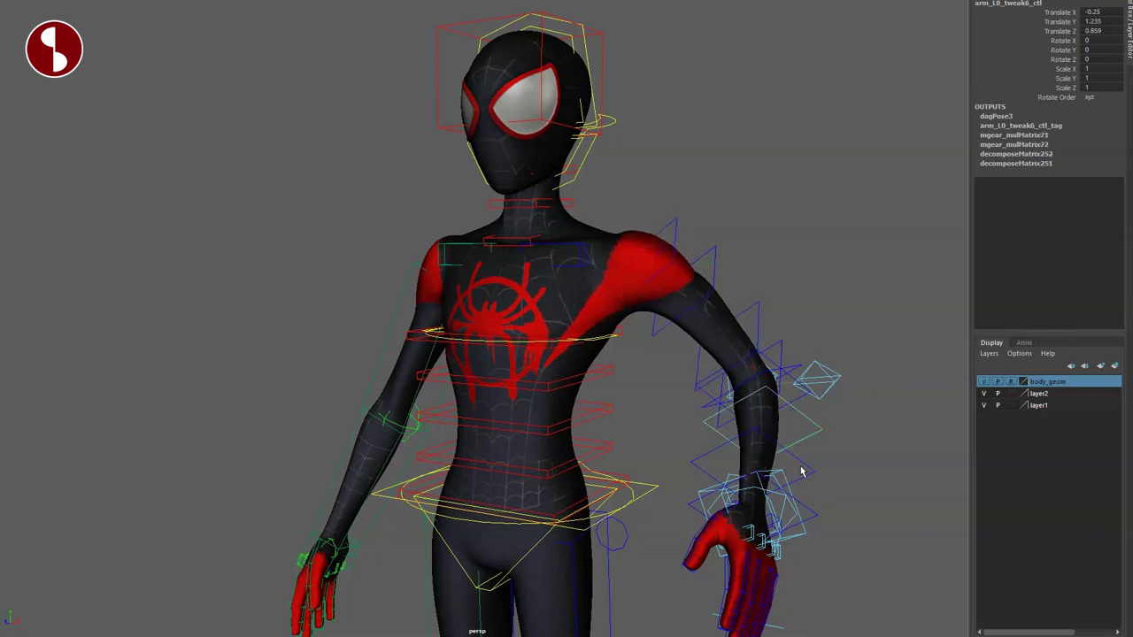
drag(764, 468, 767, 471)
key(alt+1)
alt+right_drag(460, 393, 442, 305)
alt+drag(484, 432, 567, 502)
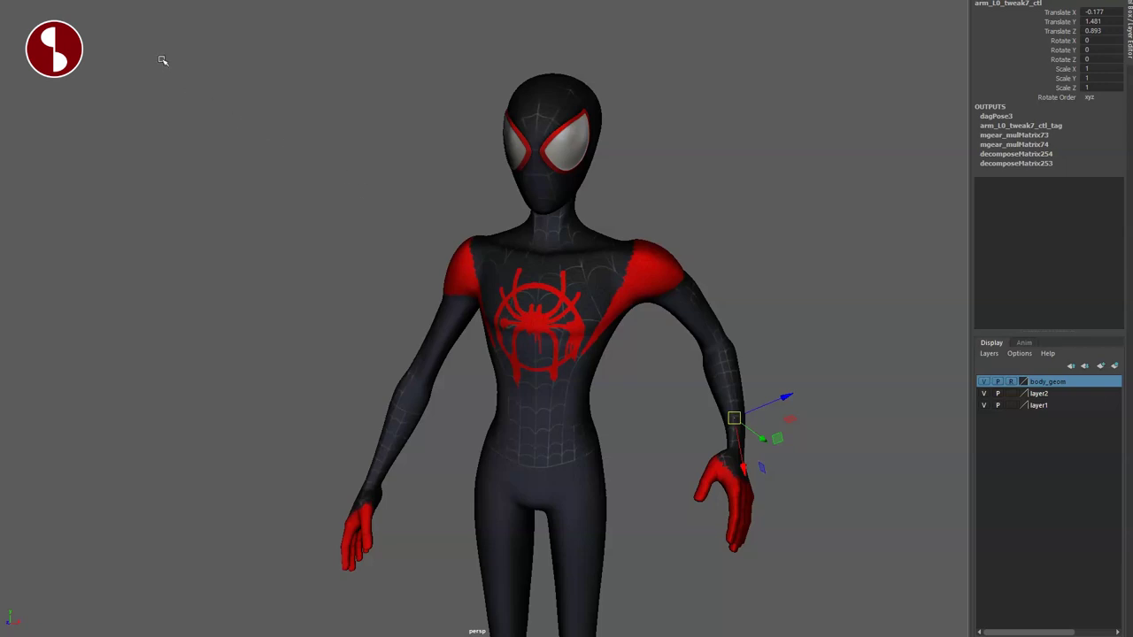
alt+drag(469, 275, 541, 347)
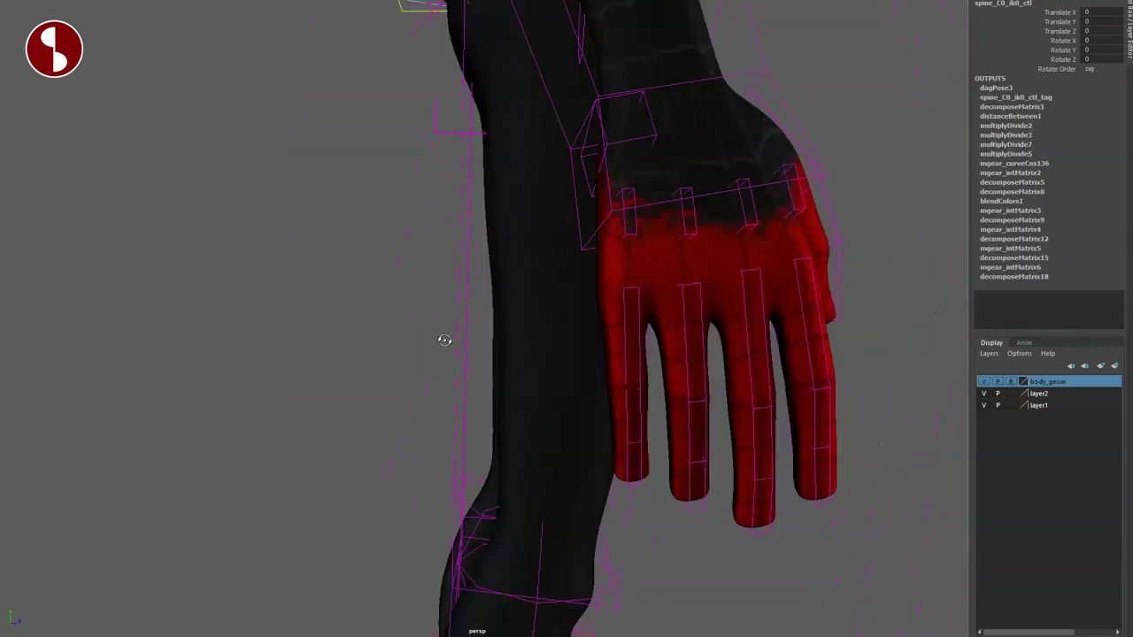
Try moving the right hand's metacarpal control (meta_R0_ctl) and undo it
alt+drag(588, 305, 612, 311)
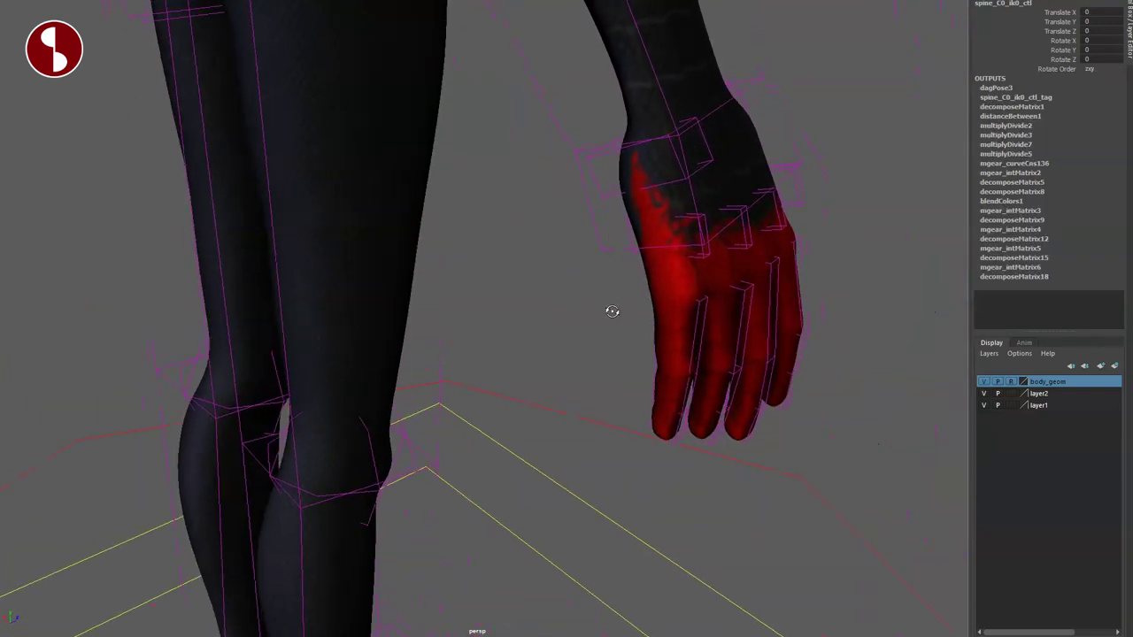
click(604, 189)
alt+drag(604, 189, 726, 307)
alt+drag(655, 318, 797, 323)
alt+middle_drag(796, 323, 861, 310)
alt+drag(862, 309, 734, 325)
drag(473, 279, 417, 296)
key(ctrl+z)
key(ctrl+z)
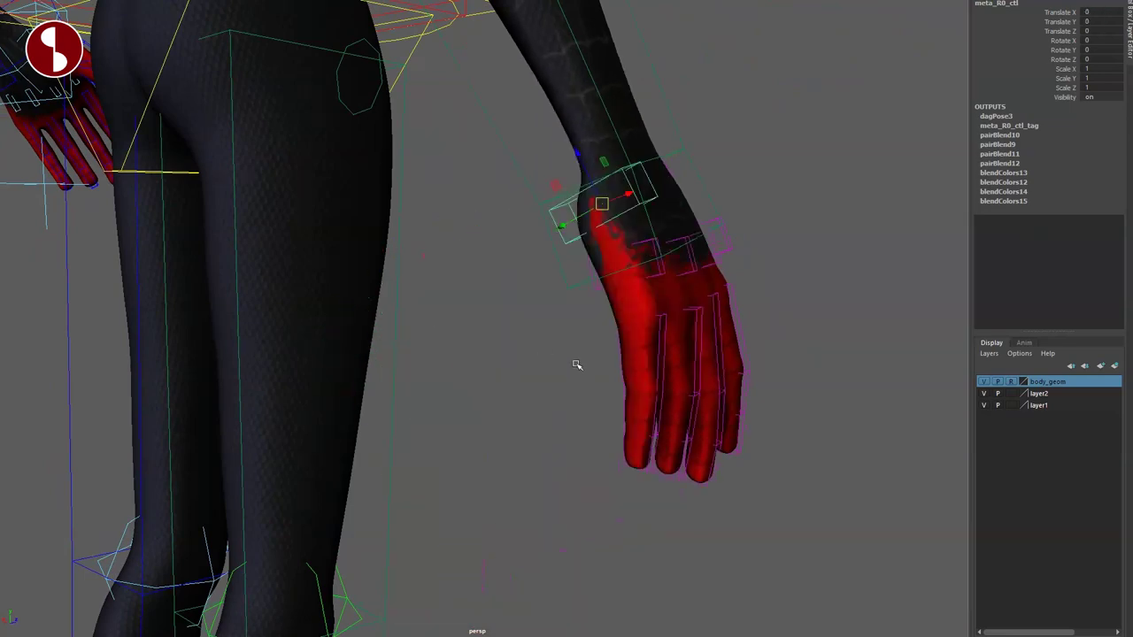
Try rotating the right wrist's FK control (arm_R0_fk2_ctl) and undo the rotation
alt+drag(555, 351, 508, 331)
alt+right_drag(508, 331, 511, 371)
alt+drag(595, 309, 506, 299)
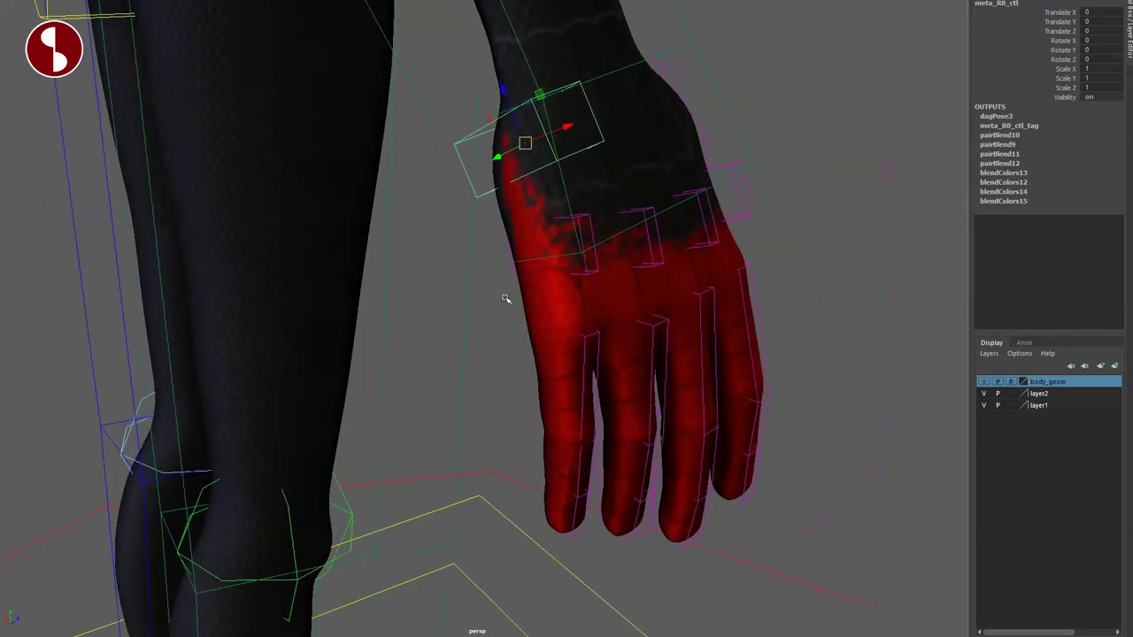
click(720, 88)
key(e)
mouse_move(602, 96)
mouse_down()
mouse_move(612, 81)
mouse_move(605, 98)
mouse_up()
key(ctrl+z)
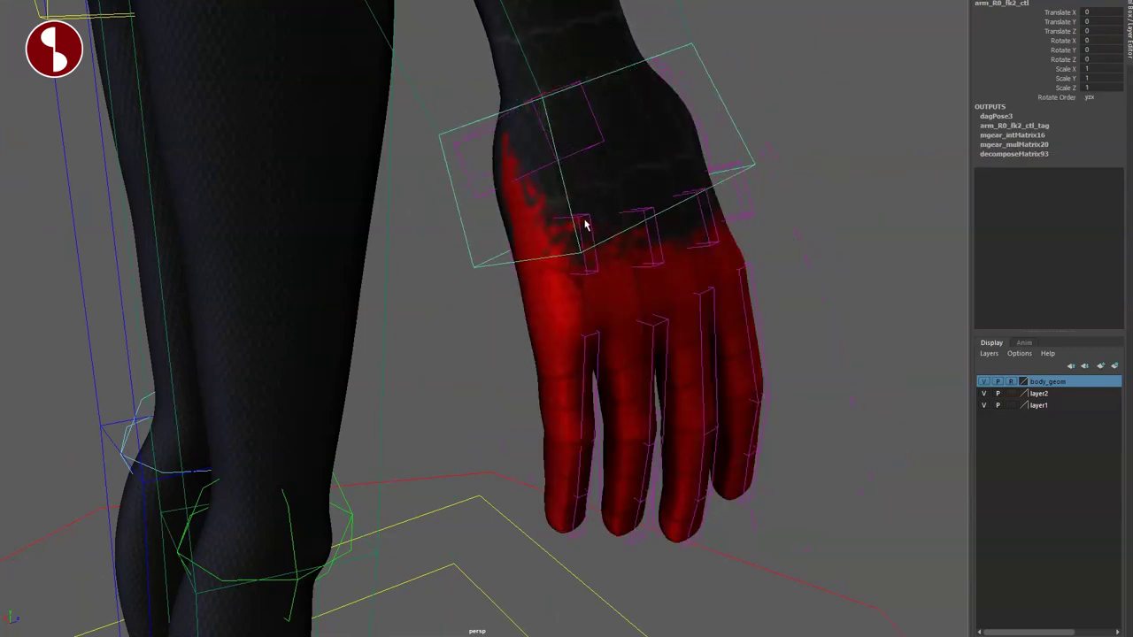
Try rotating the right hand's knuckle control metaMid_R2_ctl and undo each rotation
click(593, 228)
drag(620, 204, 616, 238)
key(ctrl+z)
key(q)
alt+drag(632, 386, 740, 362)
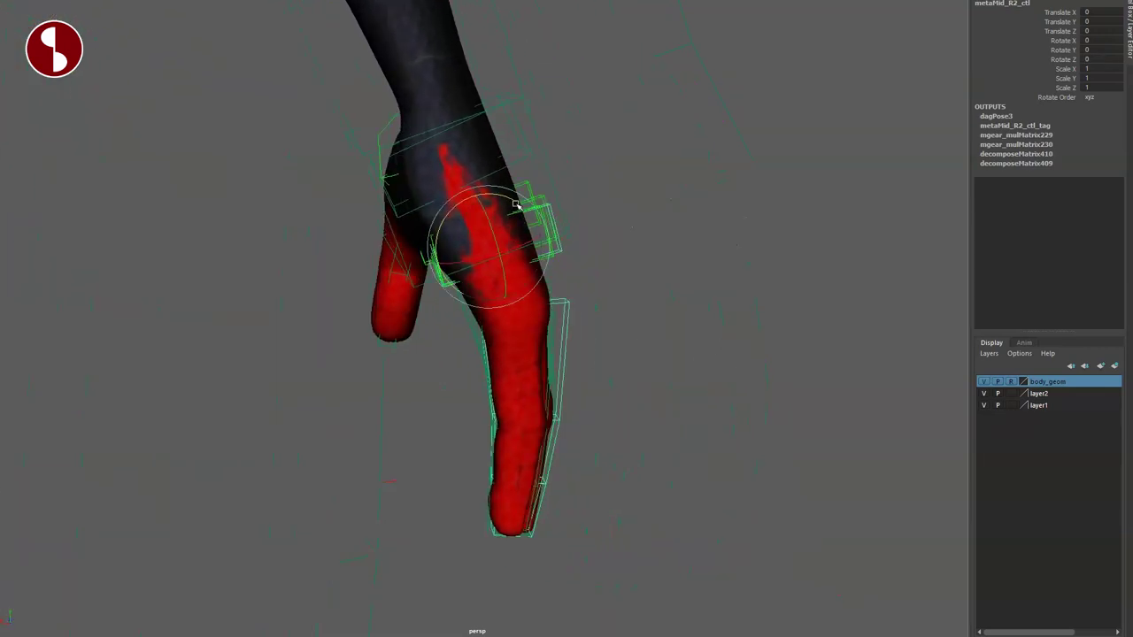
drag(496, 192, 512, 201)
key(ctrl+z)
key(q)
Try splaying the right little finger outward from the other fingers and undo it
alt+drag(501, 273, 386, 184)
alt+drag(507, 360, 432, 299)
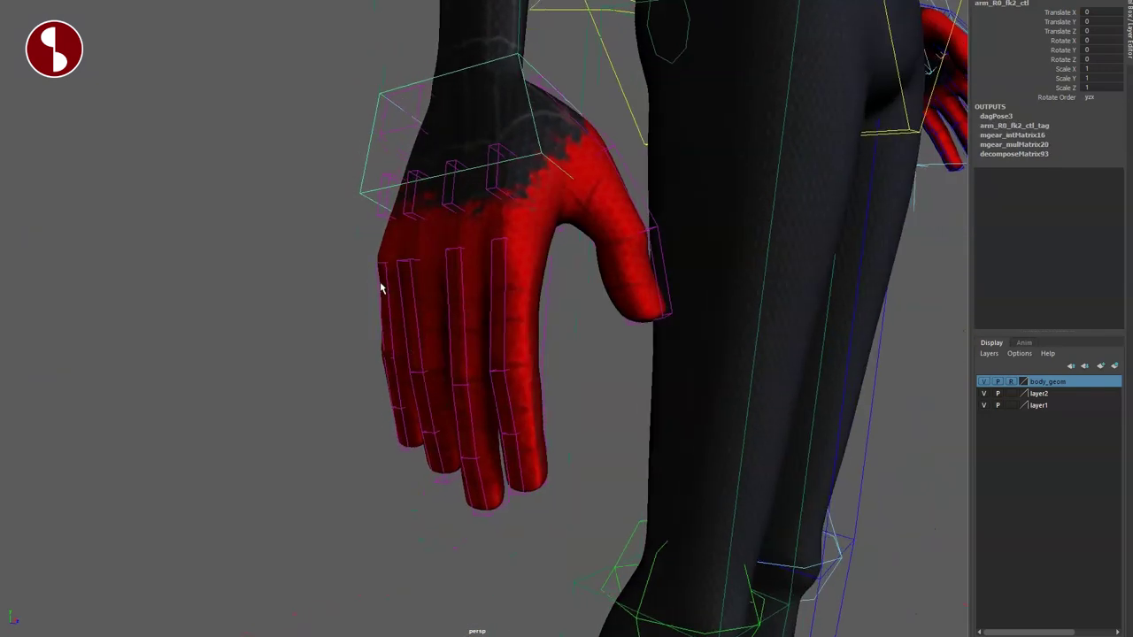
drag(376, 274, 398, 295)
key(e)
drag(378, 242, 430, 288)
drag(435, 228, 452, 255)
key(q)
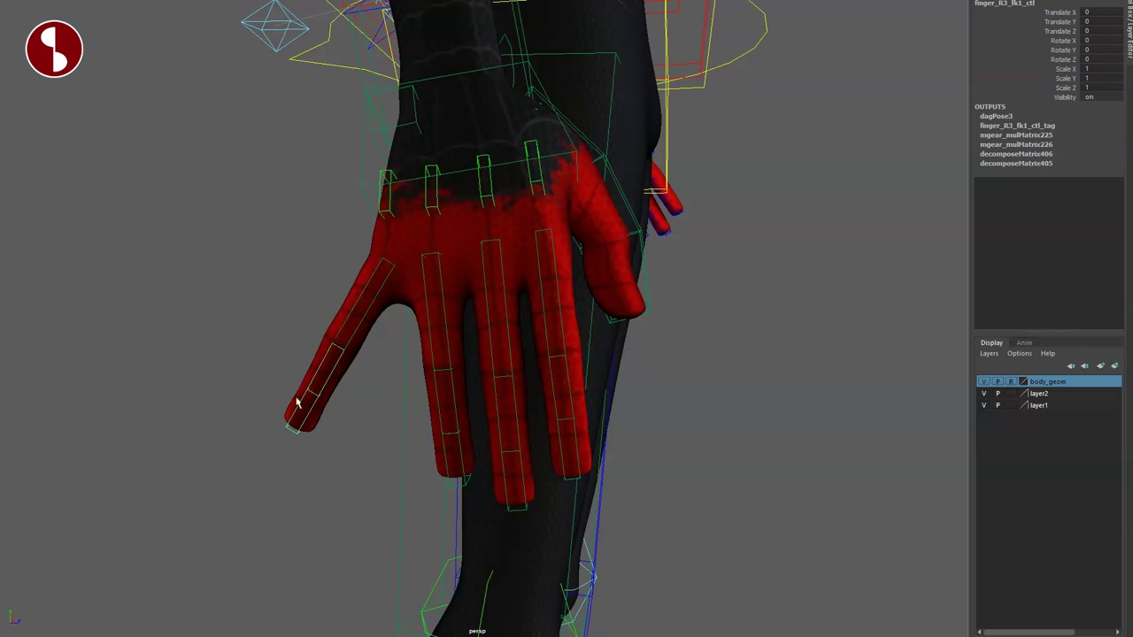
key(ctrl+z)
key(ctrl+z)
key(ctrl+z)
Try rotating the right thumb with thumbRoll_R0_ctl and undo it
alt+middle_drag(359, 164, 405, 328)
scroll(405, 329, down, 3)
alt+drag(414, 370, 363, 360)
click(545, 356)
alt+drag(598, 340, 537, 334)
click(551, 332)
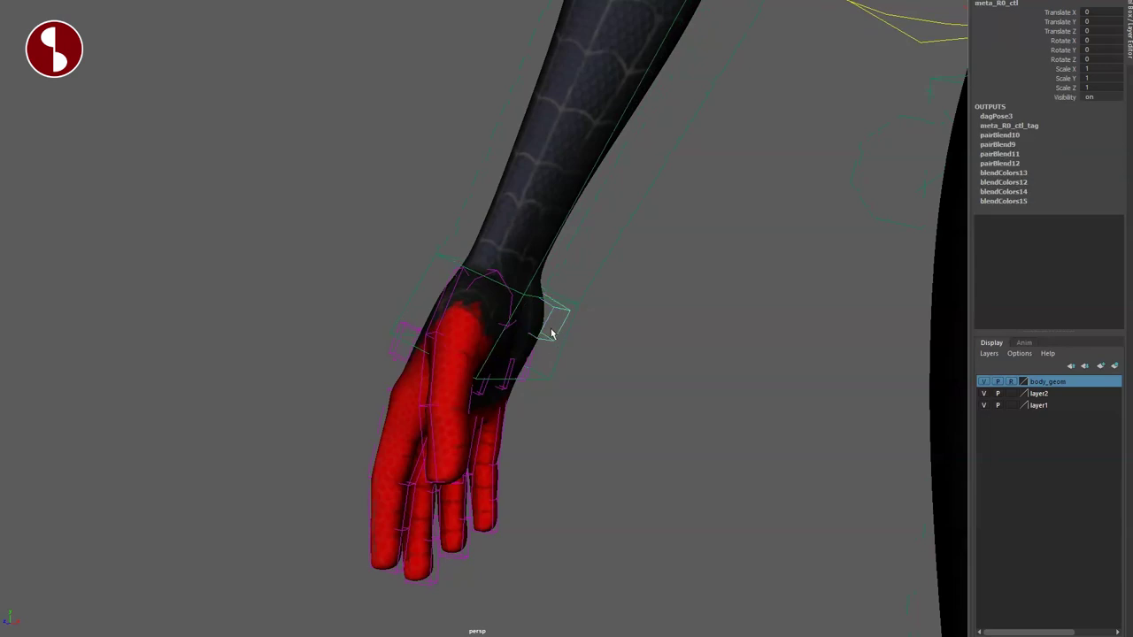
alt+drag(505, 287, 512, 300)
click(509, 289)
alt+drag(509, 346, 467, 330)
key(e)
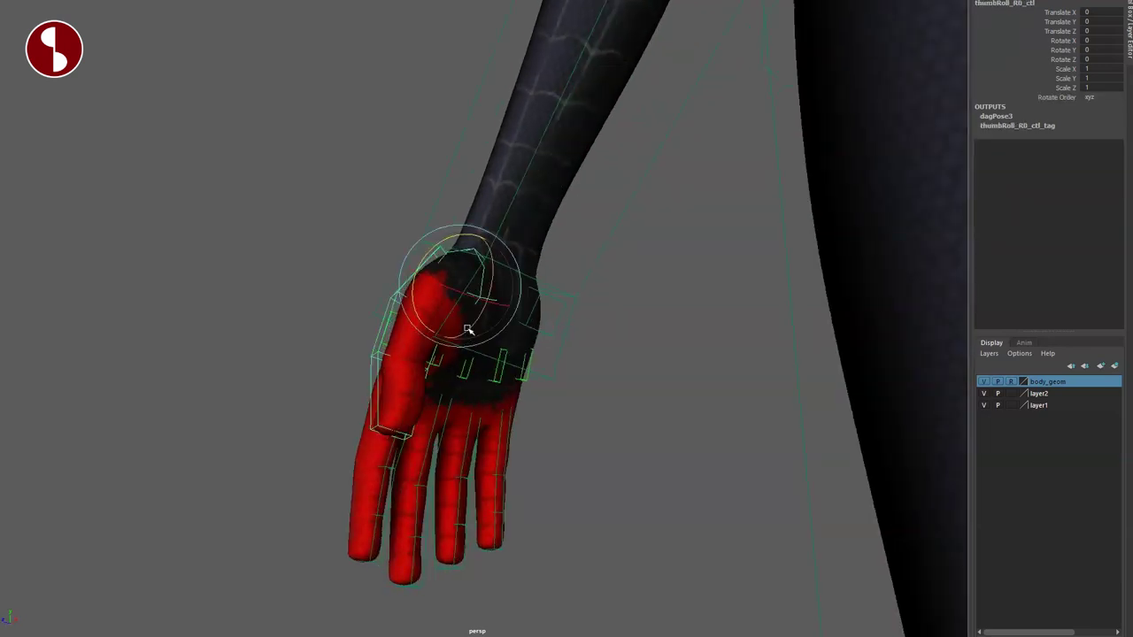
drag(478, 278, 504, 265)
key(ctrl+z)
key(q)
Turn on Tweak Vis for the right arm on its picker control (armUI_R0_ctl)
scroll(504, 266, down, 6)
alt+middle_drag(485, 168, 472, 409)
alt+drag(473, 410, 452, 187)
click(479, 130)
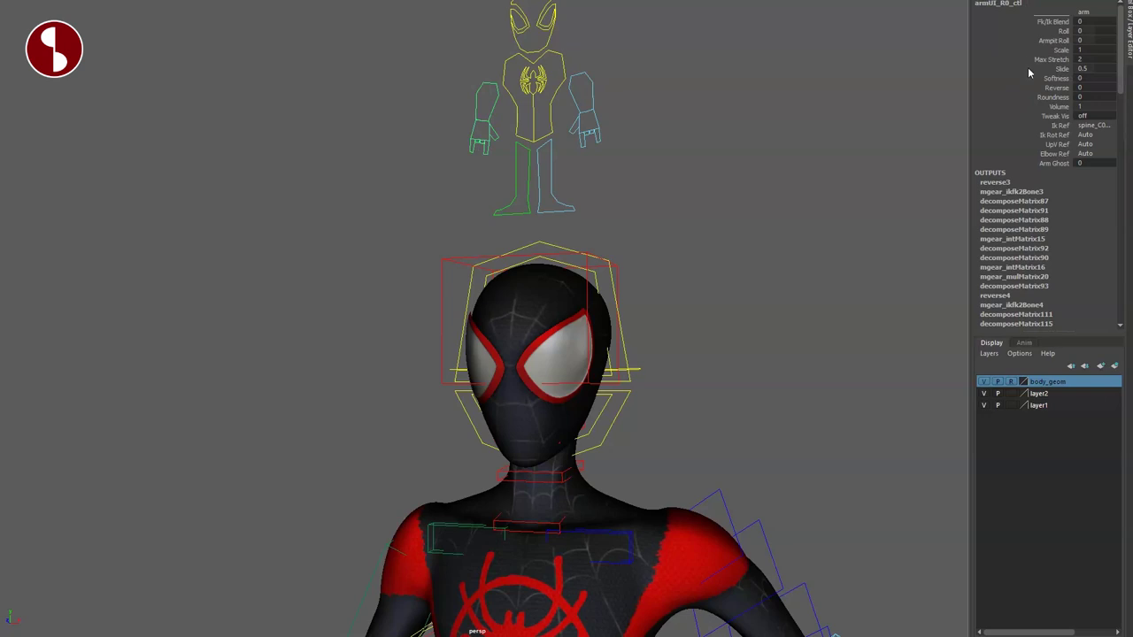
click(1086, 116)
text(1)
key(Return)
Examine the right forearm's tweak controls and the right hand's controls from the back and palm sides
alt+middle_drag(580, 524, 712, 276)
alt+middle_drag(531, 566, 739, 227)
alt+middle_drag(547, 405, 500, 345)
alt+right_drag(500, 345, 575, 421)
alt+drag(574, 422, 602, 417)
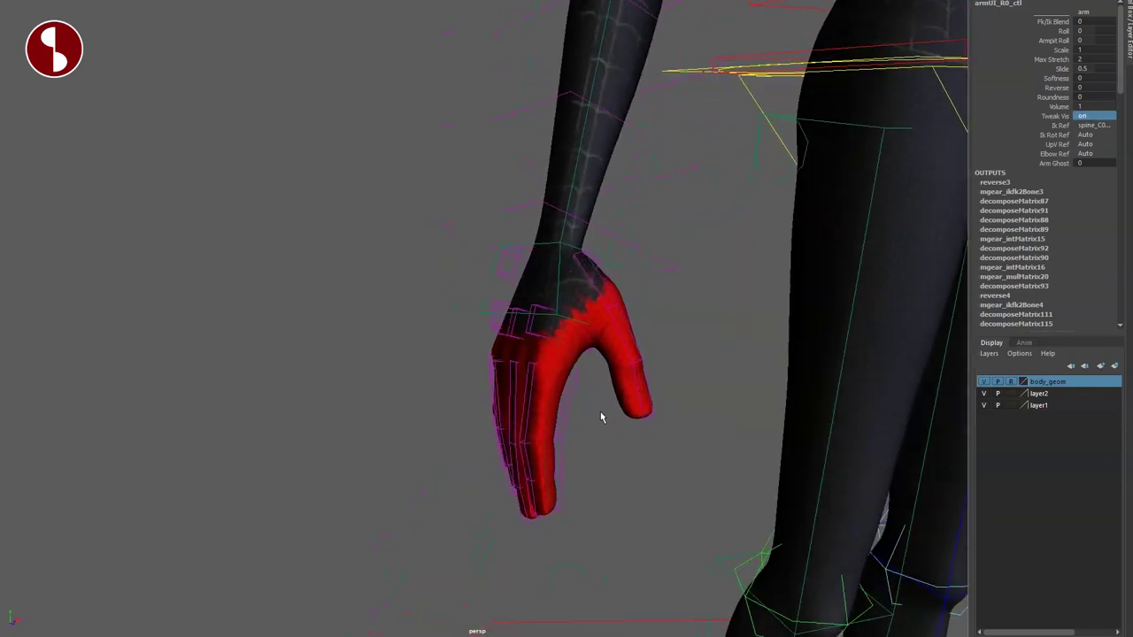
scroll(586, 360, up, 3)
drag(647, 243, 625, 291)
click(398, 387)
mouse_move(380, 409)
alt+mouse_down()
mouse_move(415, 427)
mouse_move(473, 420)
mouse_move(423, 425)
mouse_move(390, 403)
alt+mouse_up()
alt+middle_drag(389, 403, 385, 301)
alt+drag(386, 301, 518, 365)
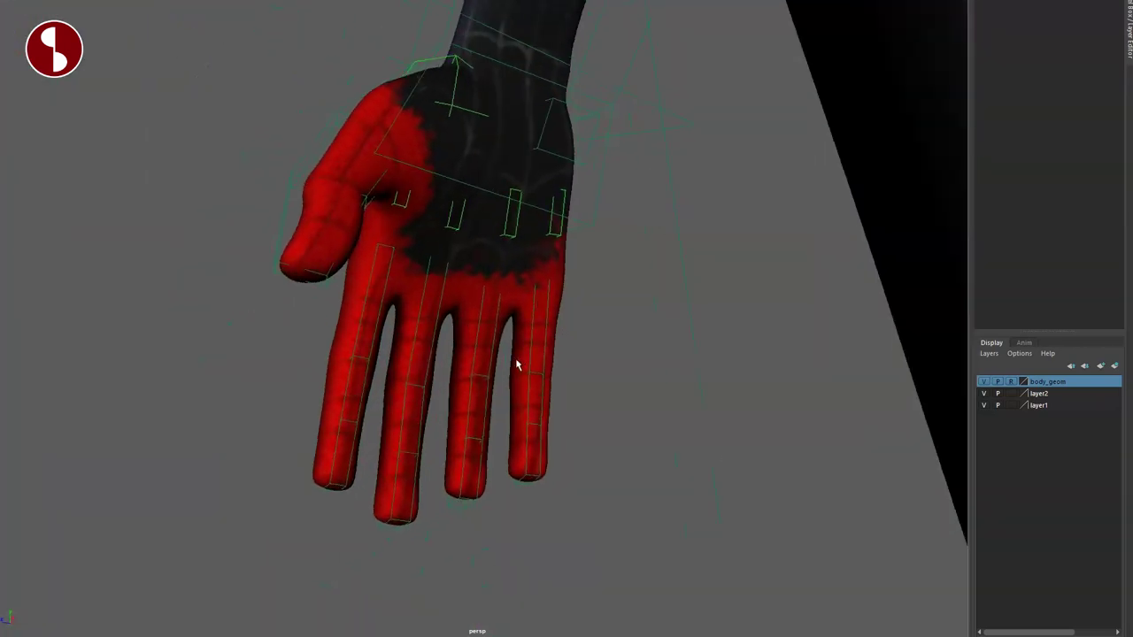
Curl the right little finger into the palm by rotating its FK controls, from finger_R3_fk0_ctl to finger_R3_fk2_ctl, to about Rotate Z 114
click(526, 446)
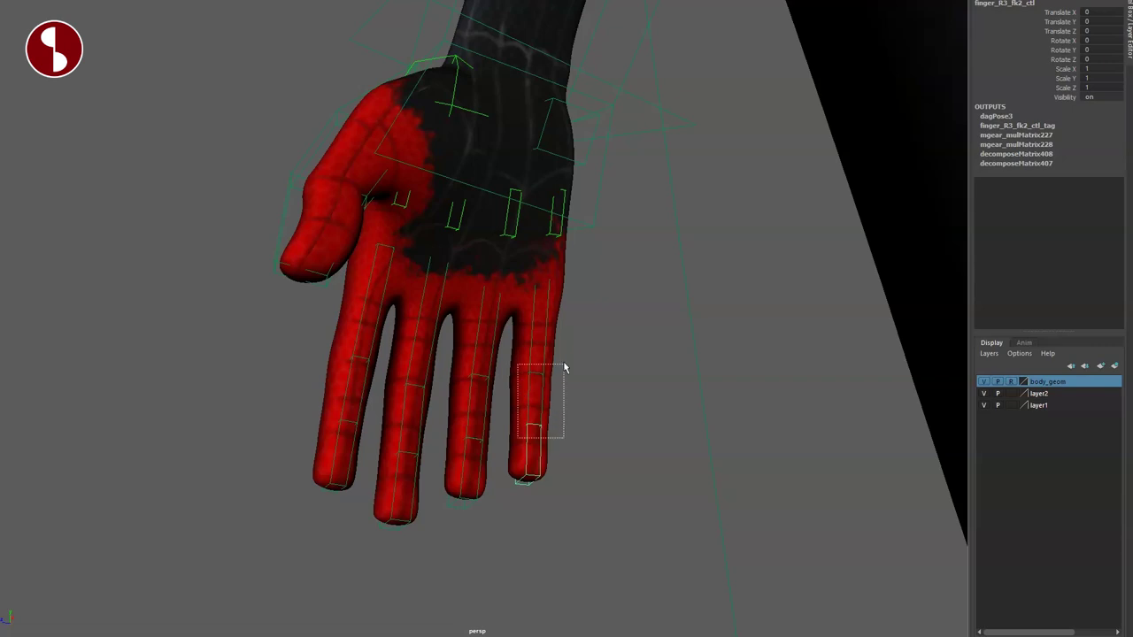
alt+drag(597, 415, 473, 473)
key(q)
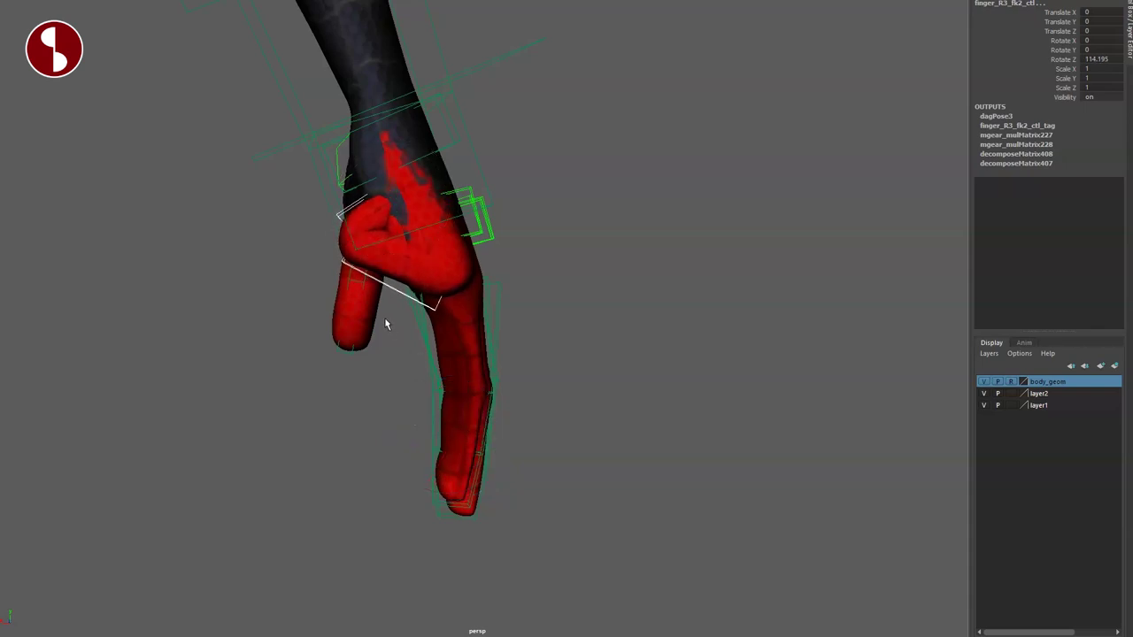
click(395, 296)
click(394, 286)
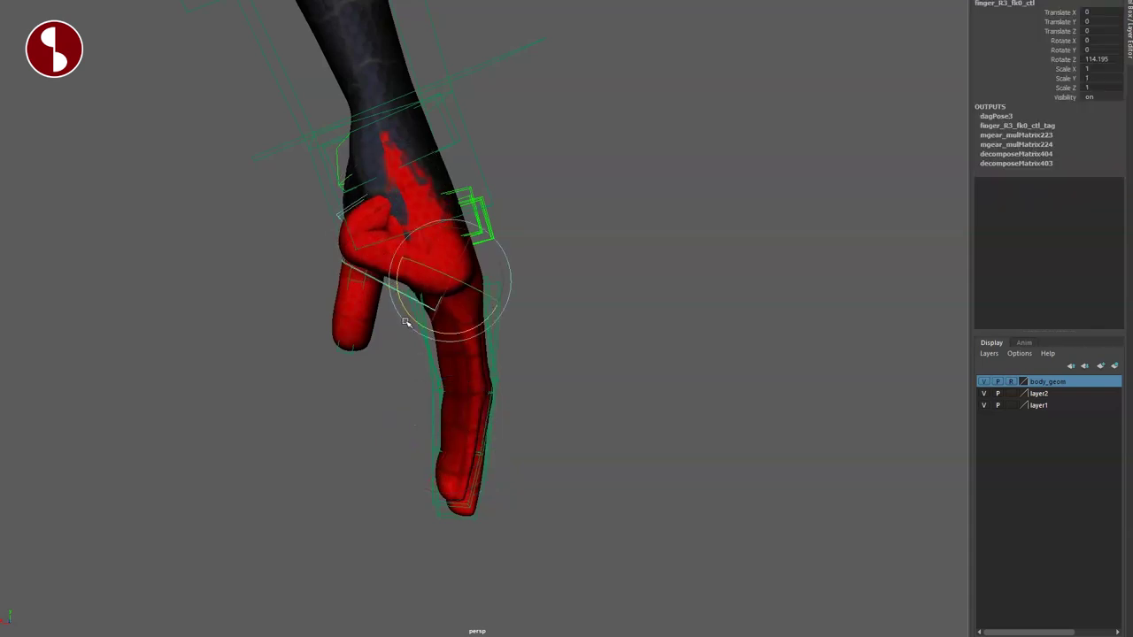
drag(405, 324, 418, 335)
click(396, 376)
Undo the right little finger's curl and select the right wrist's FK control (arm_R0_fk2_ctl)
alt+drag(396, 375, 614, 473)
key(ctrl+z)
key(ctrl+z)
key(ctrl+z)
key(ctrl+z)
key(ctrl+z)
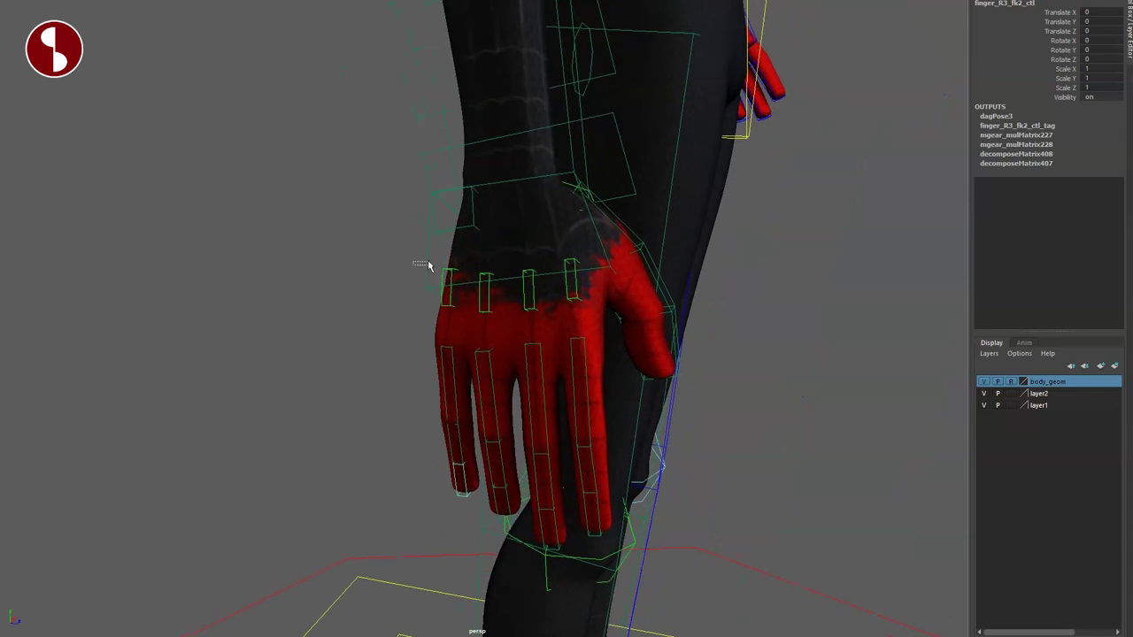
click(428, 264)
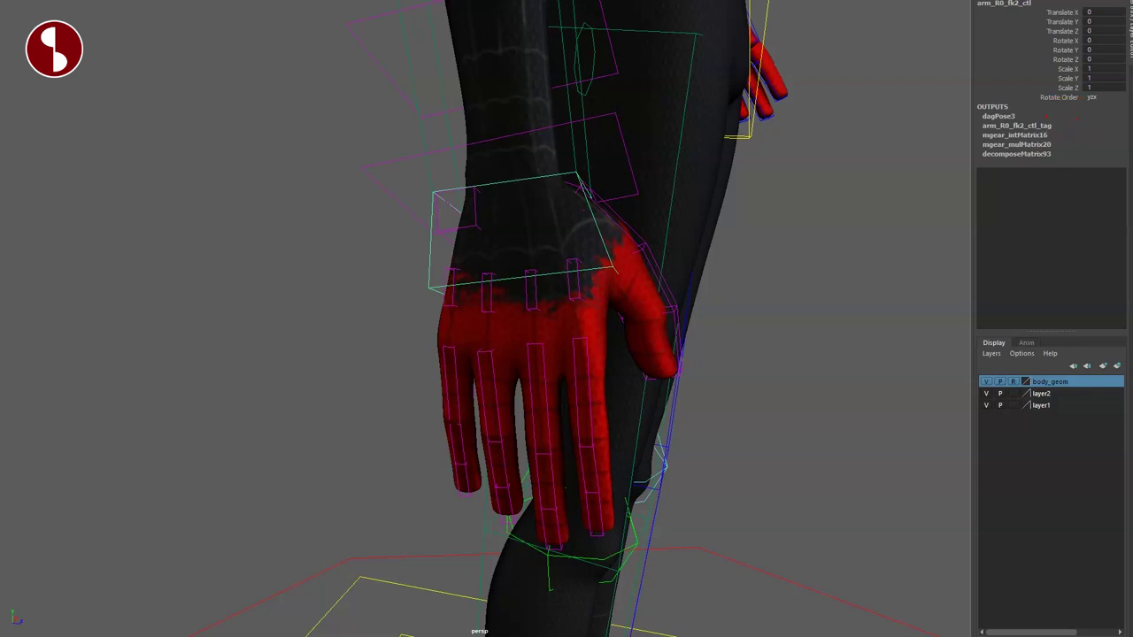
Select the right arm's picker control (armUI_R0_ctl) to show its attributes
alt+middle_drag(380, 142, 470, 336)
alt+right_drag(470, 336, 322, 263)
alt+middle_drag(485, 44, 549, 540)
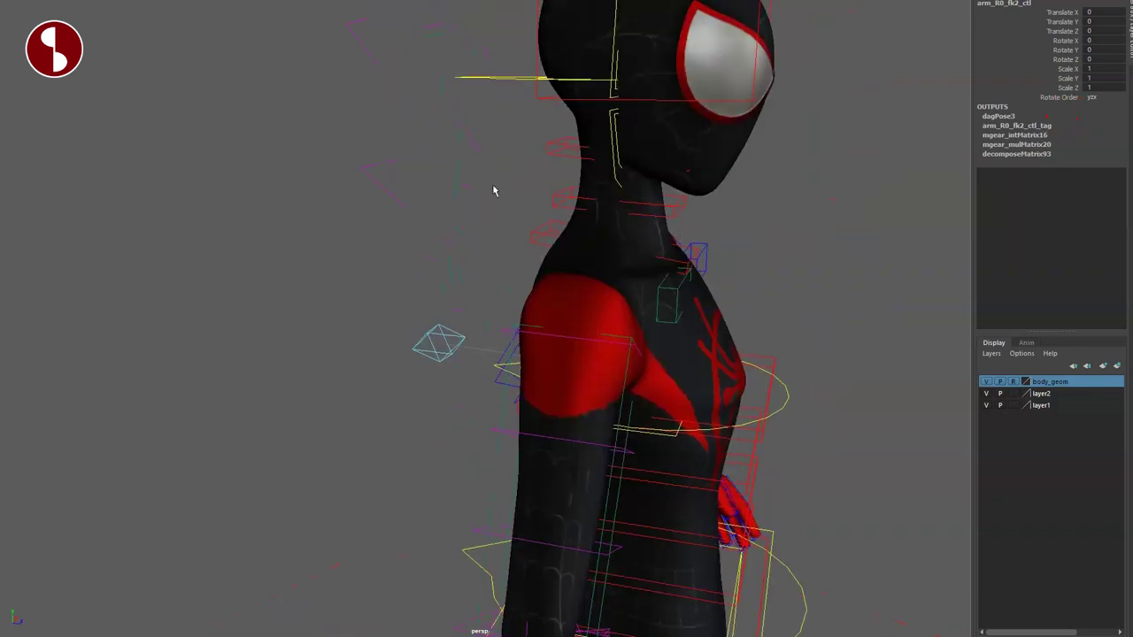
alt+drag(549, 539, 487, 398)
click(589, 328)
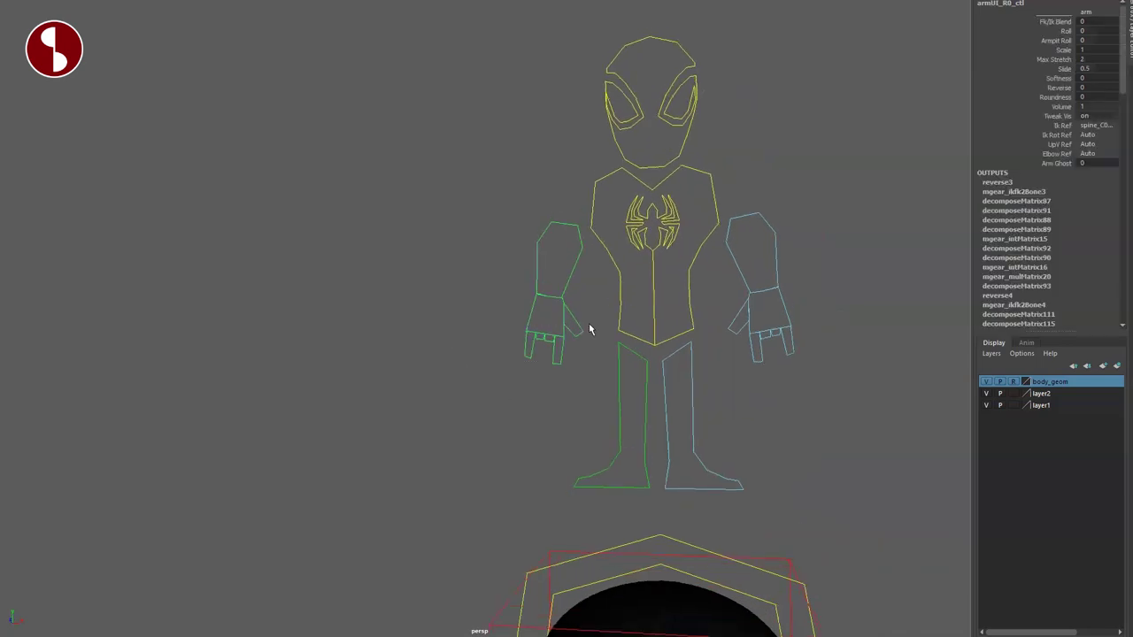
Examine the character up close from several angles, switching to wireframe display and back to textured shading
alt+right_drag(615, 411, 532, 356)
alt+middle_drag(574, 342, 513, 442)
alt+right_drag(513, 443, 857, 567)
alt+middle_drag(856, 567, 654, 389)
alt+right_drag(462, 298, 518, 319)
alt+middle_drag(416, 243, 471, 265)
alt+right_drag(666, 454, 399, 310)
alt+middle_drag(461, 434, 572, 192)
alt+middle_drag(568, 416, 599, 222)
alt+drag(657, 320, 577, 326)
alt+right_drag(611, 321, 561, 270)
mouse_move(580, 341)
alt+mouse_down()
mouse_move(650, 357)
mouse_move(723, 350)
mouse_move(571, 349)
alt+mouse_up()
alt+right_drag(572, 348, 666, 407)
mouse_move(666, 407)
alt+mouse_down()
mouse_move(619, 369)
mouse_move(545, 361)
mouse_move(597, 369)
alt+mouse_up()
key(4)
key(6)
Inspect the head's jaw and eye areas from the side and the front
alt+right_drag(620, 356, 425, 337)
mouse_move(598, 382)
alt+mouse_down()
mouse_move(521, 374)
mouse_move(568, 375)
alt+mouse_up()
alt+drag(598, 383, 195, 48)
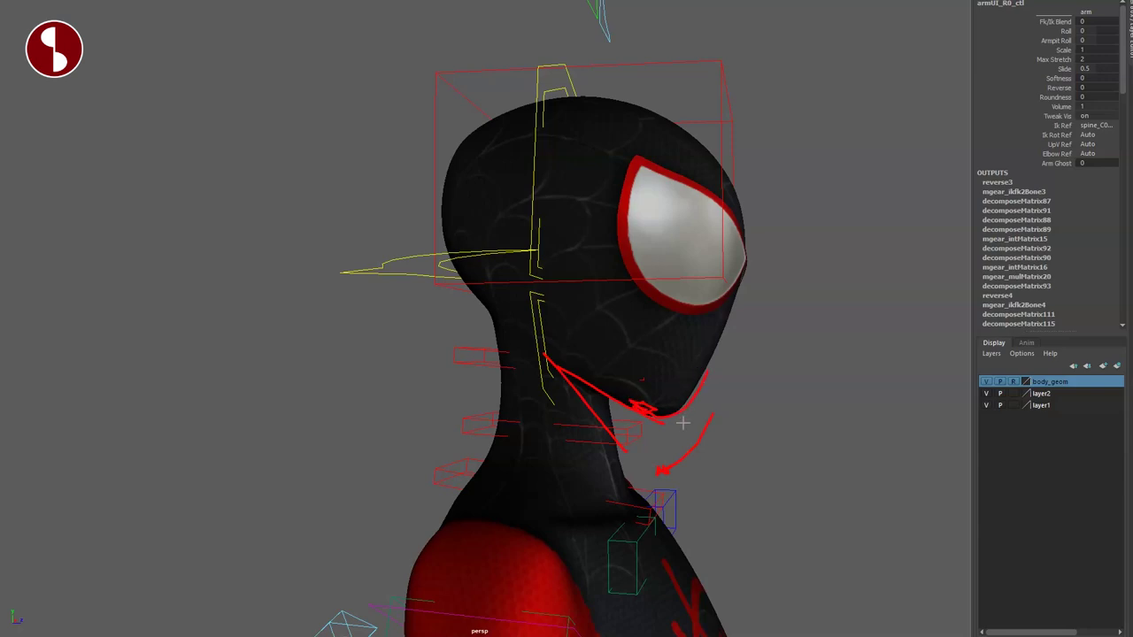
alt+drag(512, 285, 289, 126)
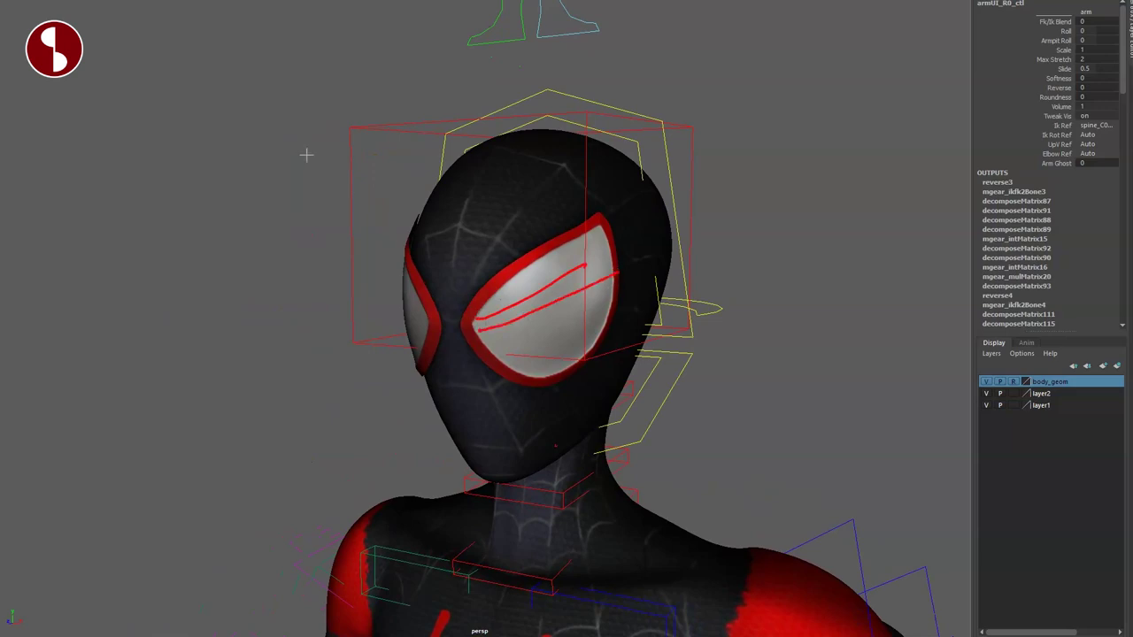
alt+drag(467, 311, 526, 309)
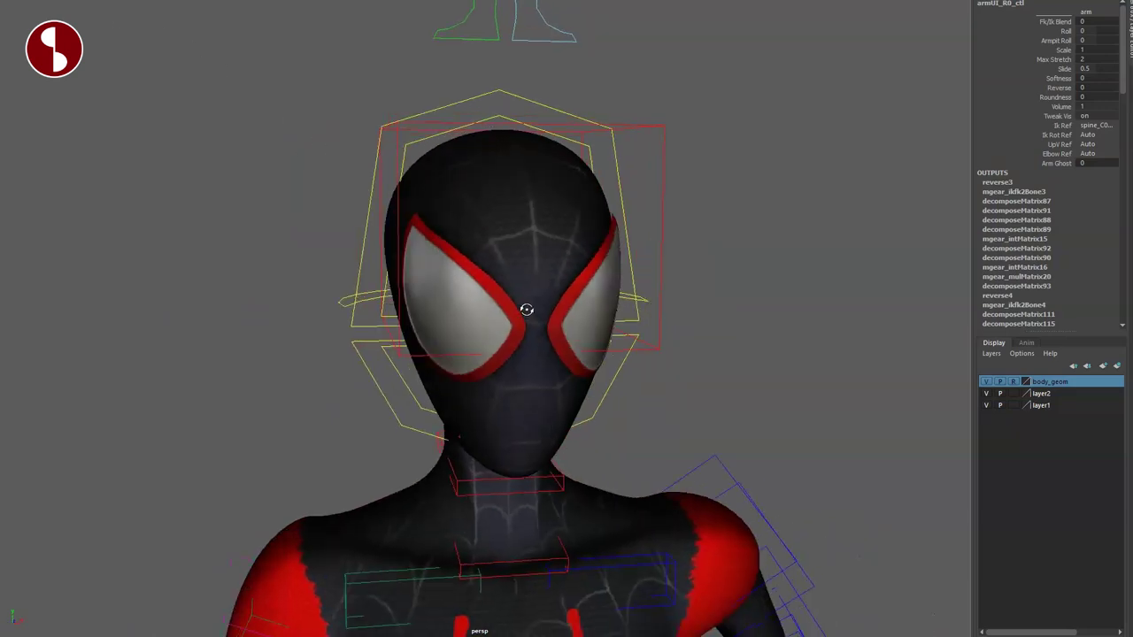
Review the head controls neck_C0_head_ctl, headBend_C0_ctl and headBend_C1_ctl by selecting them one after another
click(660, 158)
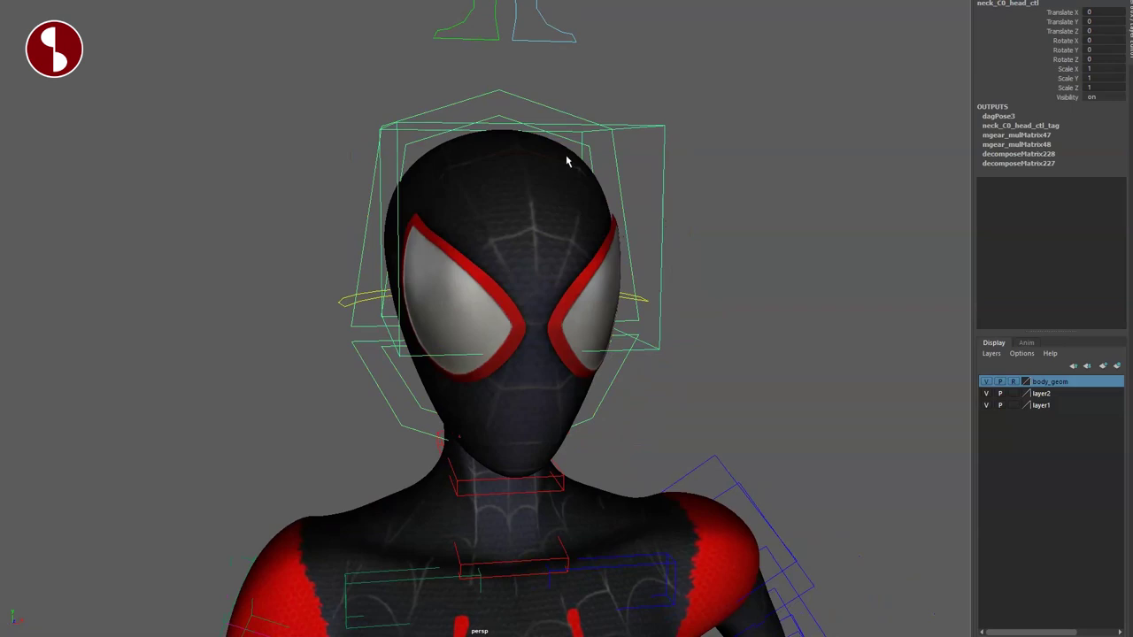
alt+drag(568, 161, 670, 296)
alt+drag(613, 320, 654, 363)
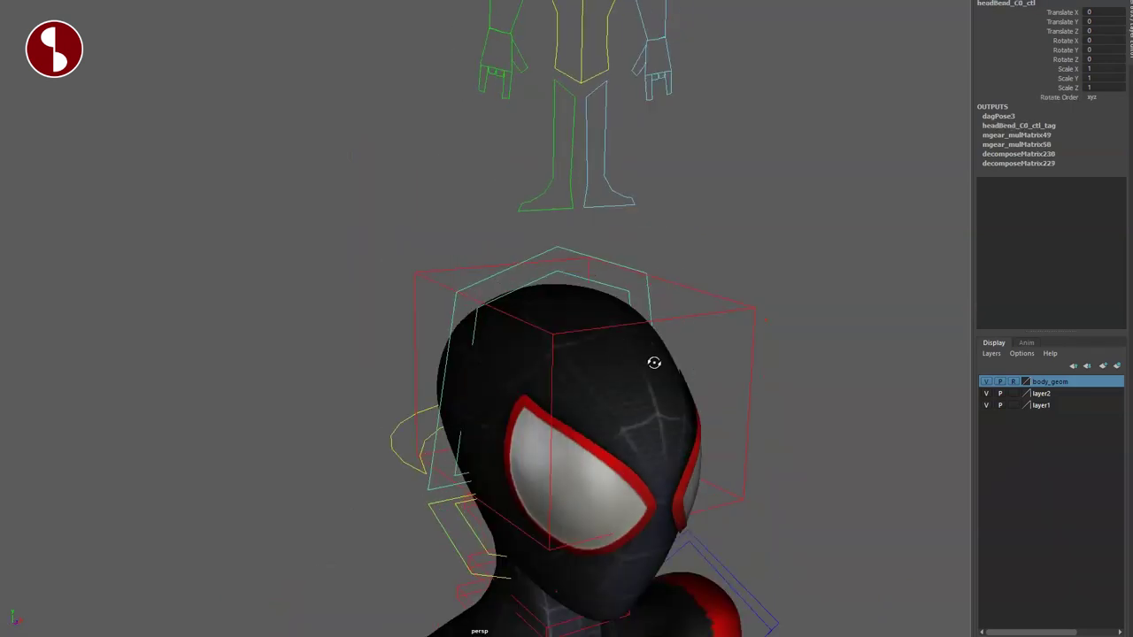
alt+middle_drag(613, 252, 638, 433)
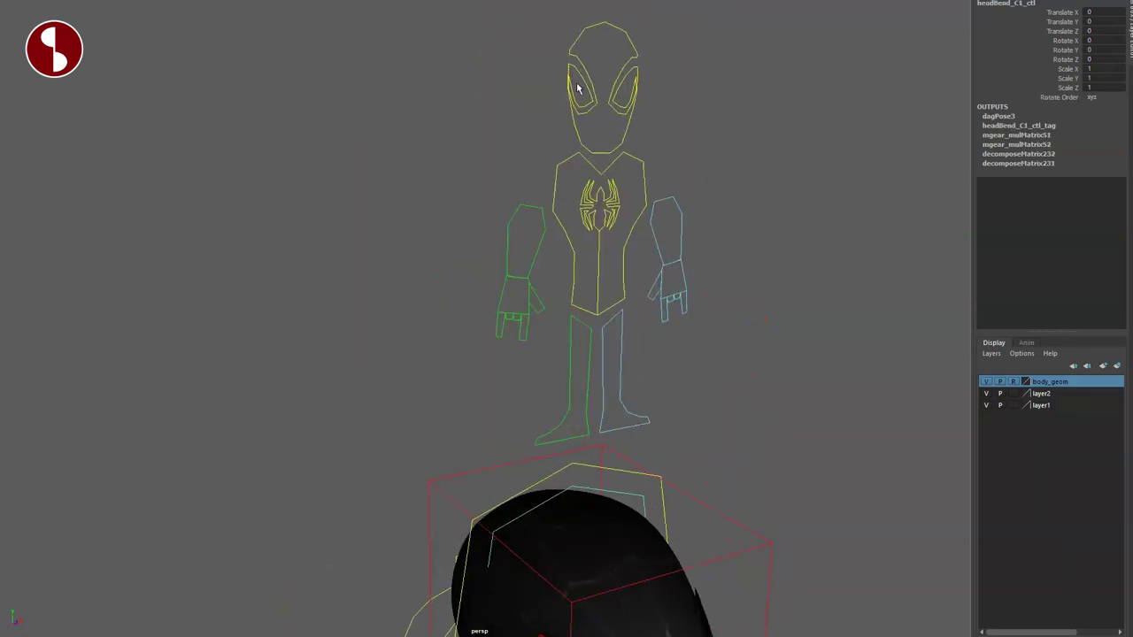
Check the face picker control's Head Smear attribute (faceUI_C0_ctl) and select the jaw control headJaw_C0_ctl
click(577, 86)
alt+middle_drag(738, 415, 780, 329)
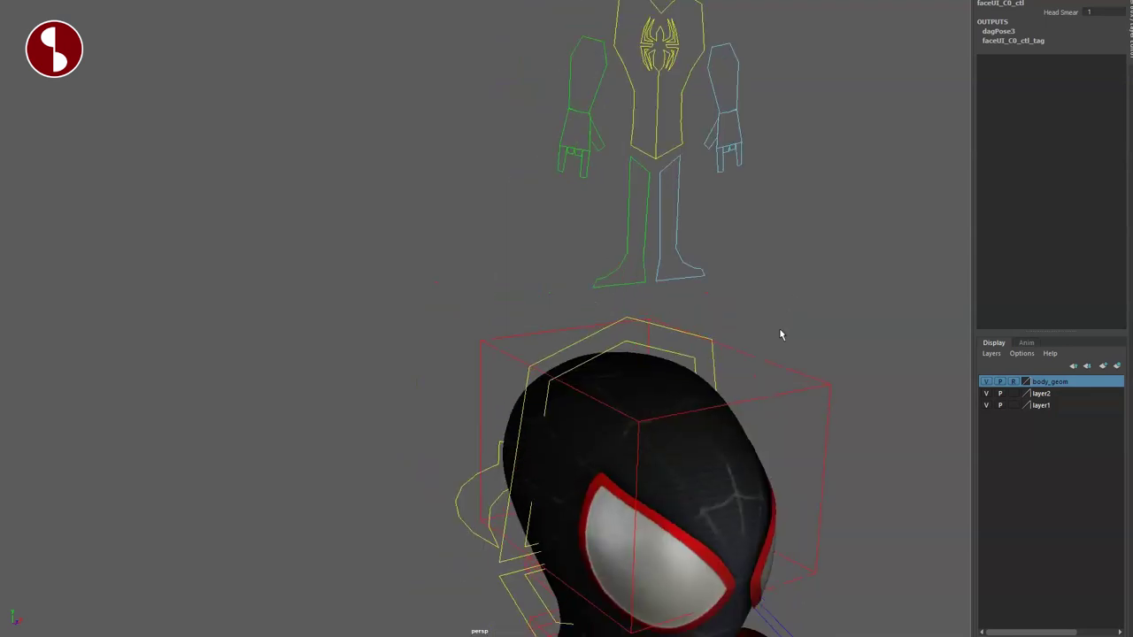
alt+drag(780, 330, 663, 195)
alt+middle_drag(663, 195, 595, 149)
click(668, 472)
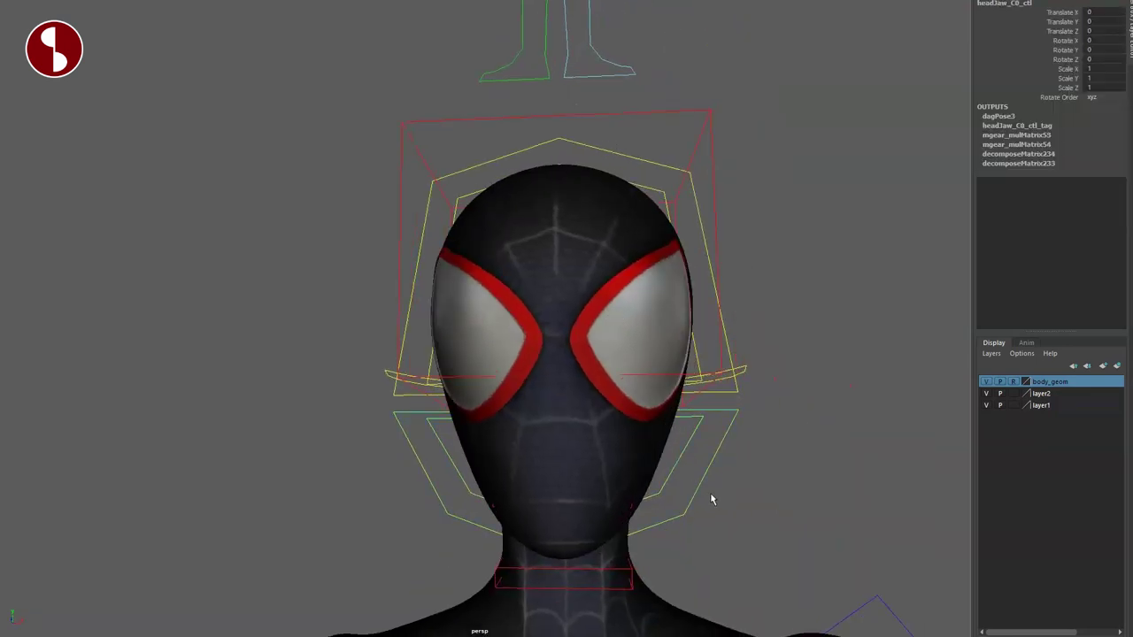
Raise the left hand by moving arm_L0_ik_ctl to about X 13.7, Y 23.2, Z -11.4
scroll(531, 215, down, 3)
alt+drag(528, 409, 534, 417)
alt+middle_drag(563, 440, 544, 345)
alt+drag(528, 430, 657, 277)
alt+right_drag(657, 277, 576, 420)
alt+middle_drag(576, 419, 599, 339)
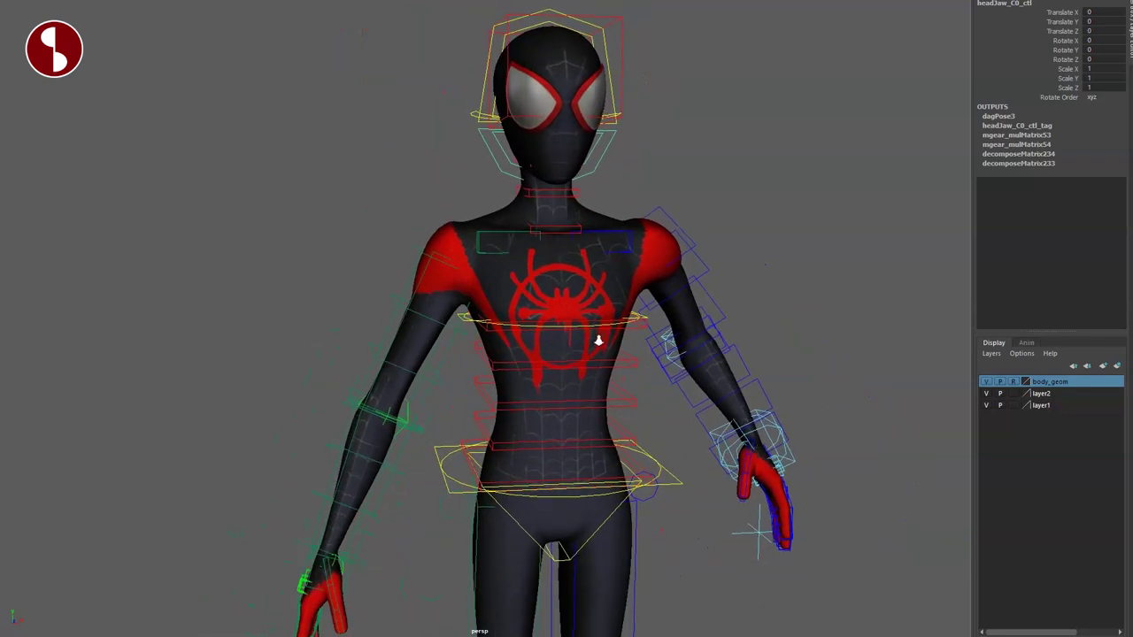
alt+right_drag(600, 339, 534, 415)
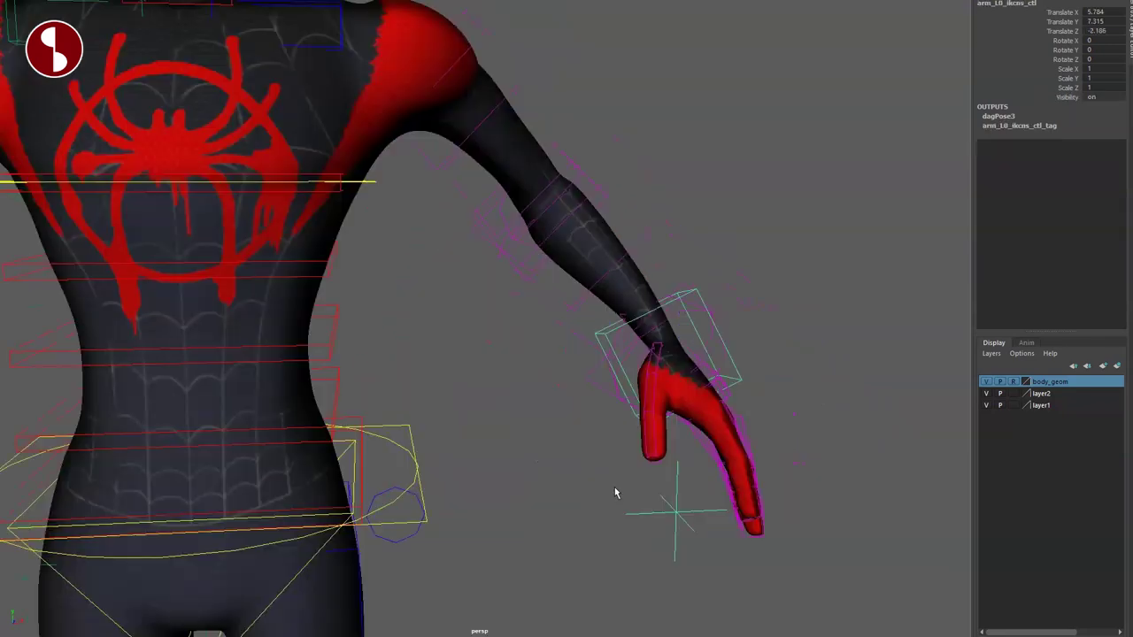
alt+drag(616, 493, 558, 520)
drag(669, 414, 818, 332)
alt+drag(822, 436, 611, 418)
alt+middle_drag(610, 417, 620, 393)
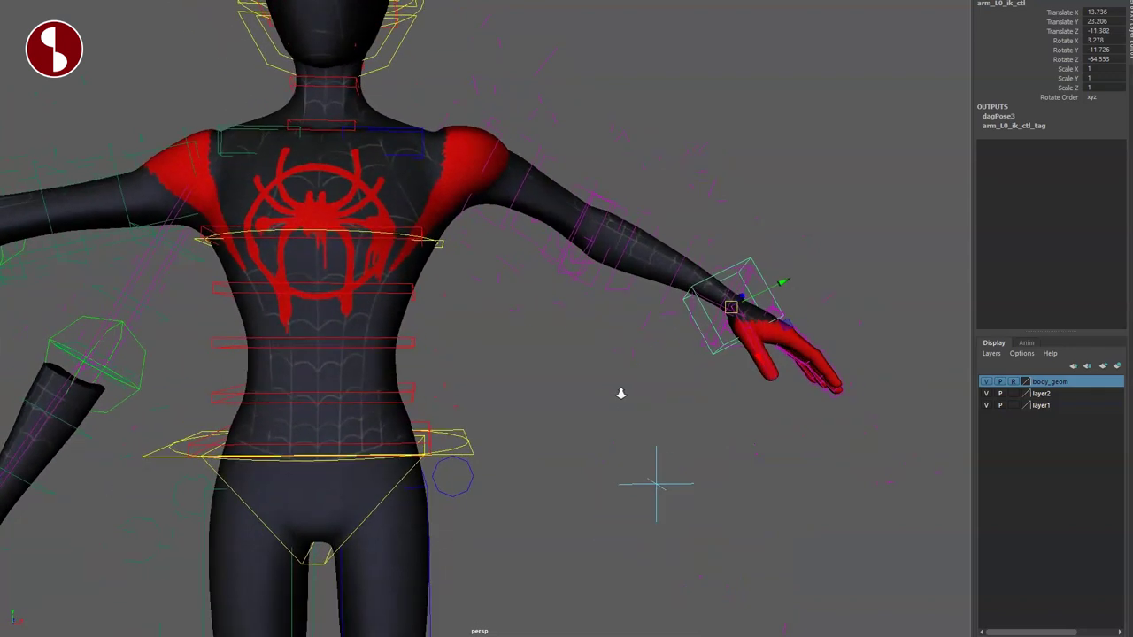
Try moving the left arm's IK parent control (arm_L0_ikcns_ctl) upward and undo it
click(655, 483)
alt+drag(655, 483, 616, 524)
drag(663, 488, 657, 383)
key(ctrl+z)
key(ctrl+z)
Bring the left hand's IK control down to arm_L0_ikcns_ctl and move arm_L0_ikcns_ctl to about X 23.8, Y 34.2, Z -5.4
drag(719, 362, 691, 490)
alt+middle_drag(690, 490, 626, 462)
alt+right_drag(626, 462, 702, 504)
drag(711, 403, 776, 172)
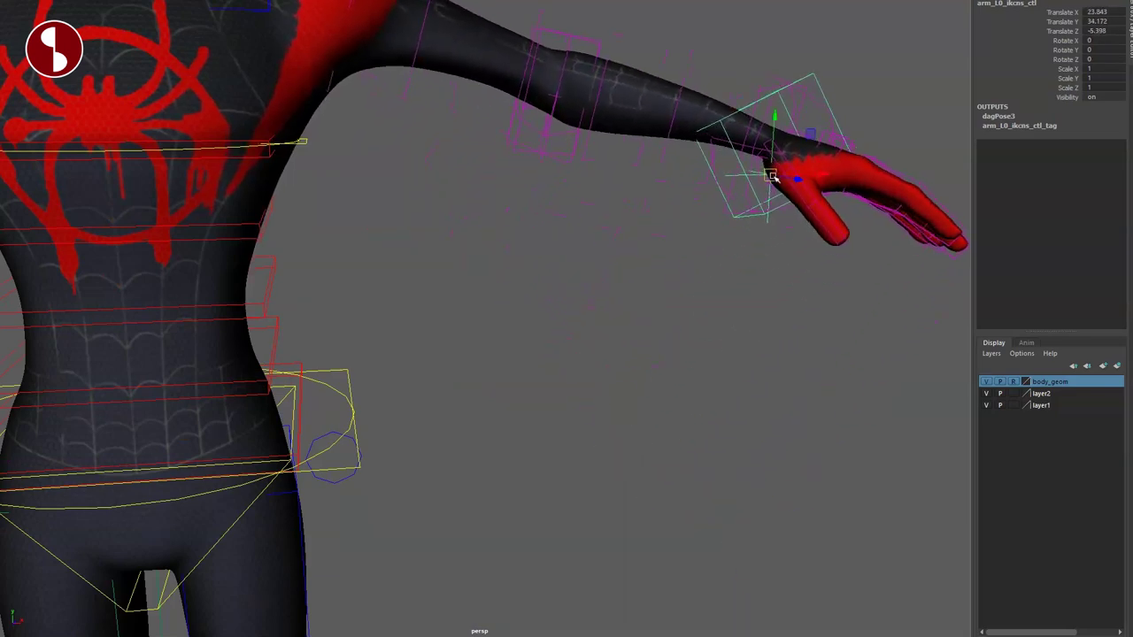
Shift the left arm's arm_L0_ikcns_ctl to about X 28.2, Y 34.1, Z -5.4
scroll(521, 425, up, 4)
alt+drag(594, 412, 548, 431)
mouse_move(768, 466)
mouse_down()
mouse_move(757, 419)
mouse_move(770, 460)
mouse_up()
alt+drag(703, 467, 734, 450)
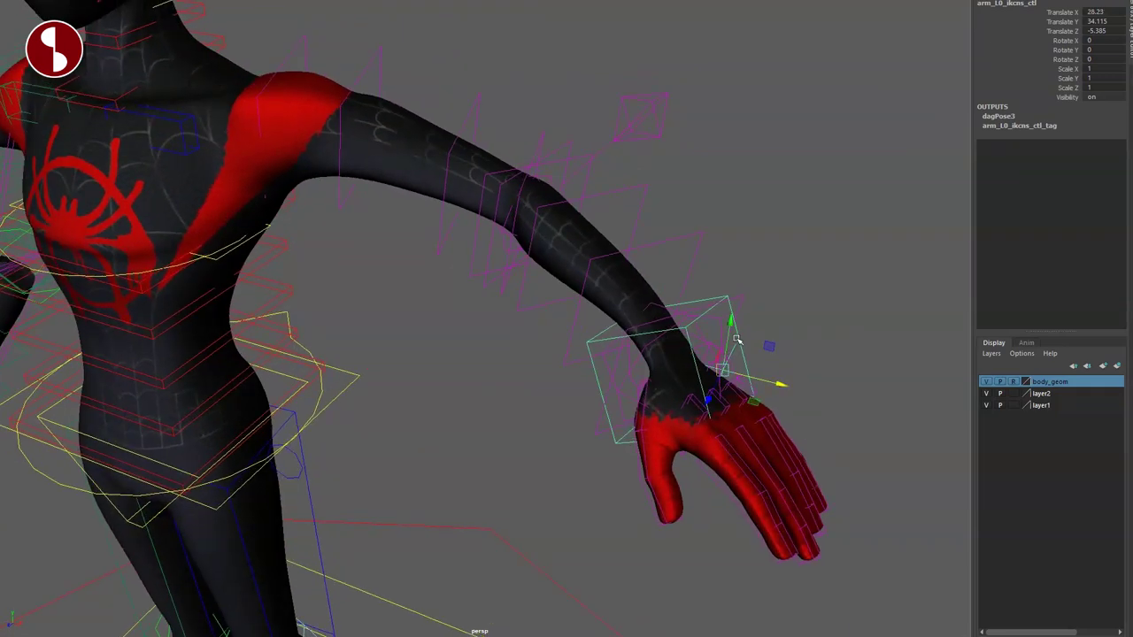
Reposition the left hand with arm_L0_ik_ctl to about X -3.2, Y 2.9, Z 6.2 and rotation X 3.3, Y -11.7, Z -64.6
click(700, 382)
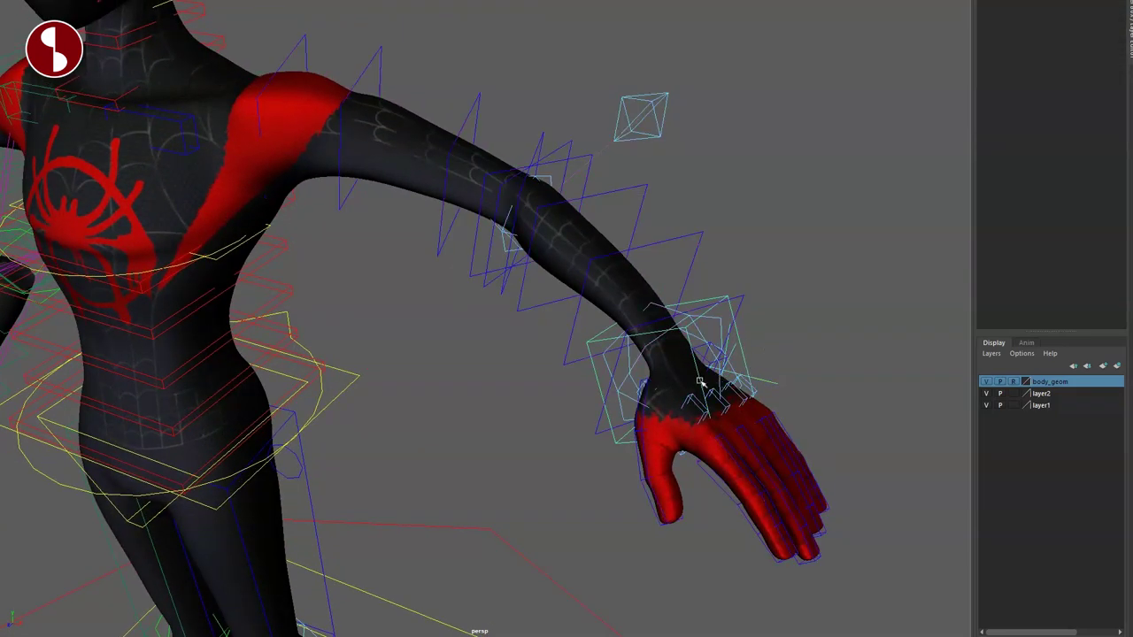
click(739, 343)
mouse_move(670, 370)
mouse_down()
mouse_move(688, 363)
mouse_move(678, 358)
mouse_up()
alt+drag(571, 475, 539, 429)
alt+right_drag(539, 429, 612, 514)
middle_drag(607, 416, 827, 430)
alt+right_drag(827, 430, 567, 394)
alt+middle_drag(221, 381, 652, 398)
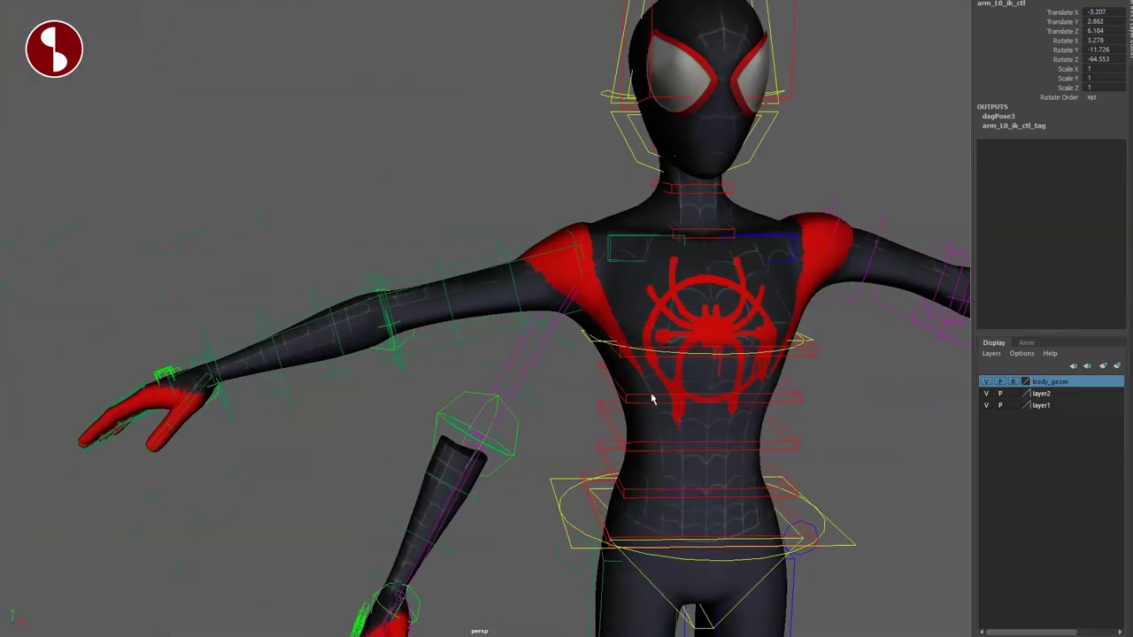
Deselect the hand control and examine the full character's arm pose, including the detached forearm, from the front
click(361, 471)
alt+drag(611, 470, 575, 447)
alt+right_drag(575, 447, 386, 388)
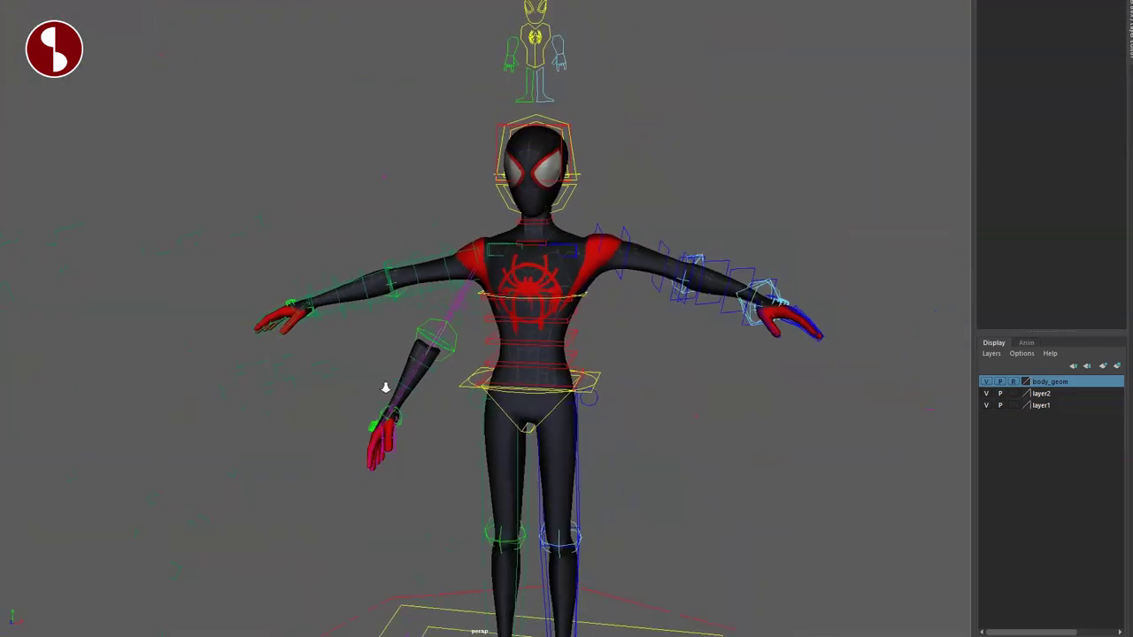
scroll(387, 363, down, 5)
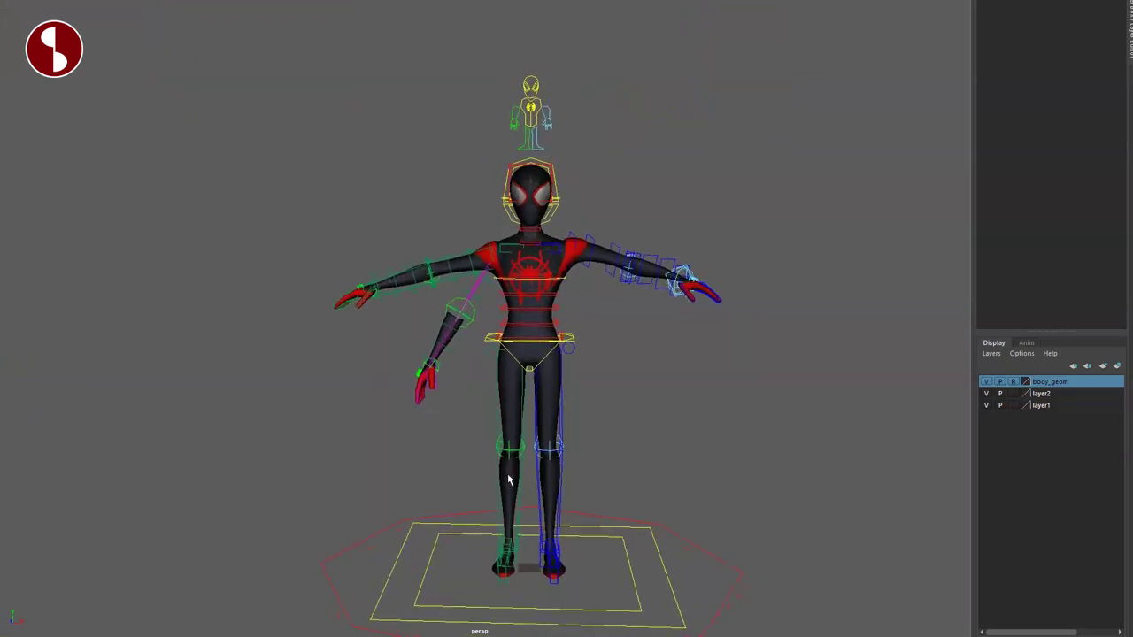
alt+middle_drag(509, 478, 503, 467)
alt+drag(544, 460, 561, 468)
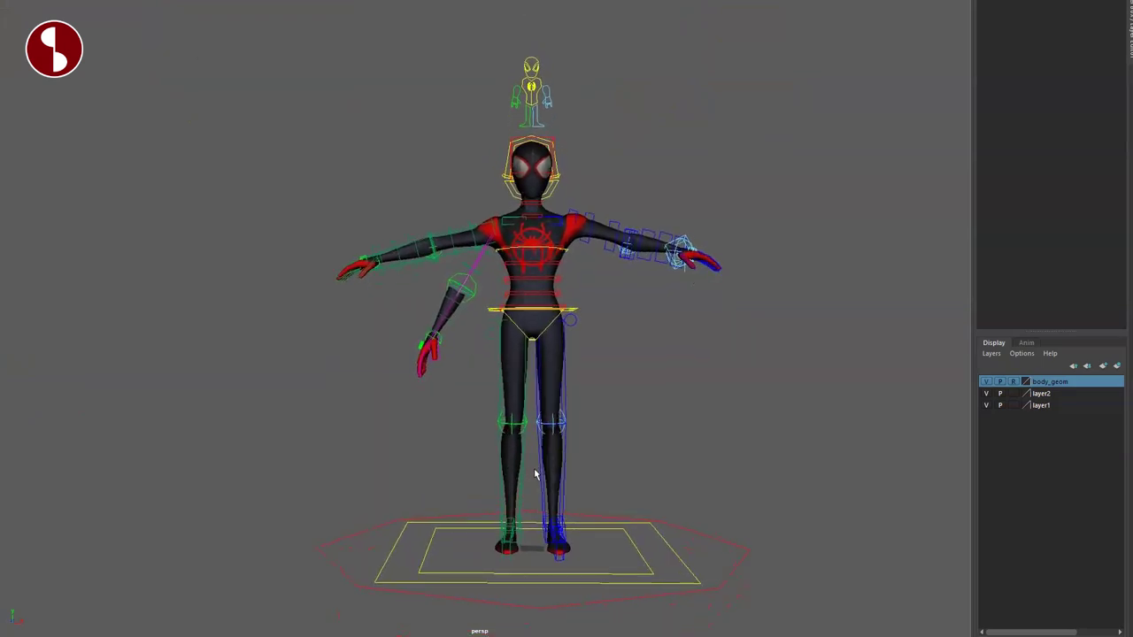
alt+drag(410, 360, 610, 351)
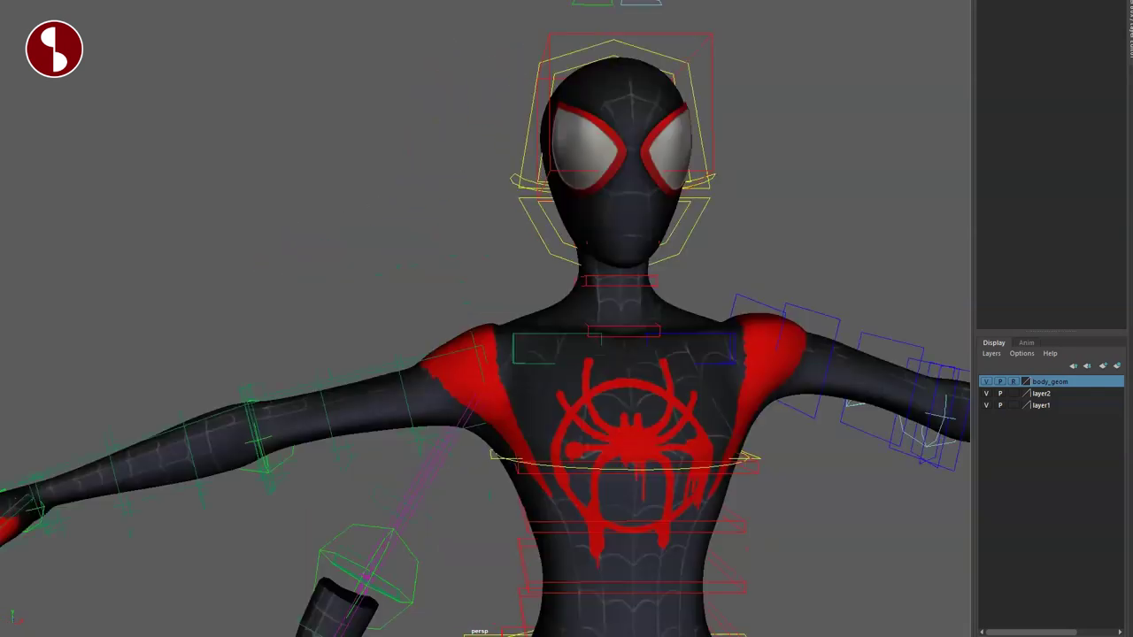
Examine the head and neck controls from the side and the picker figure above the head from the front
alt+drag(522, 460, 673, 459)
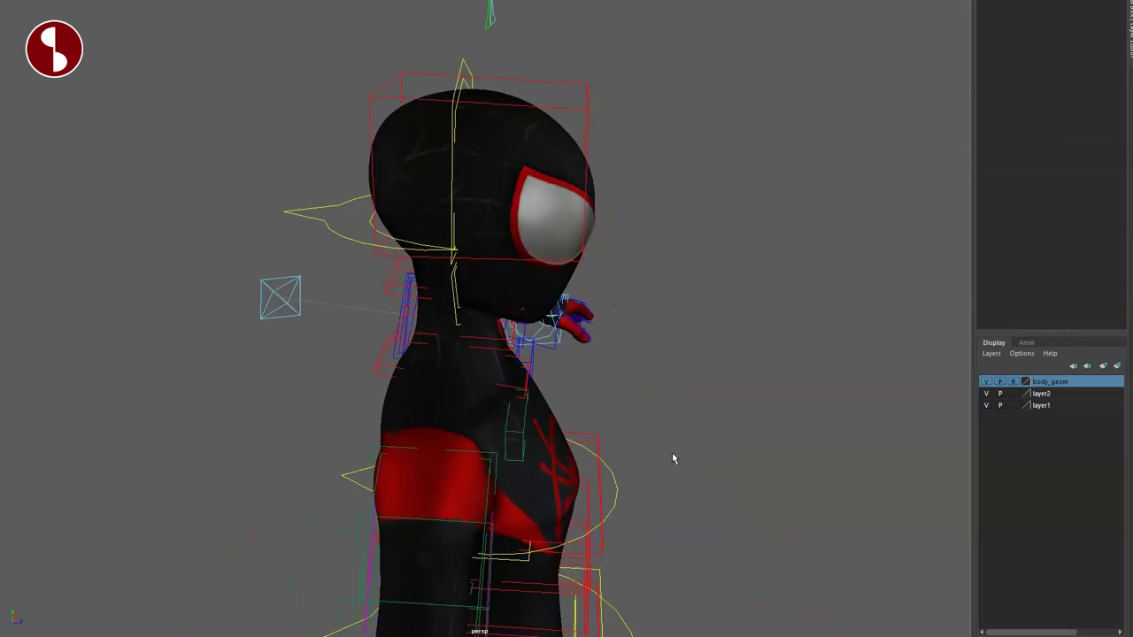
click(310, 243)
click(473, 220)
alt+drag(473, 219, 469, 371)
alt+middle_drag(469, 371, 518, 447)
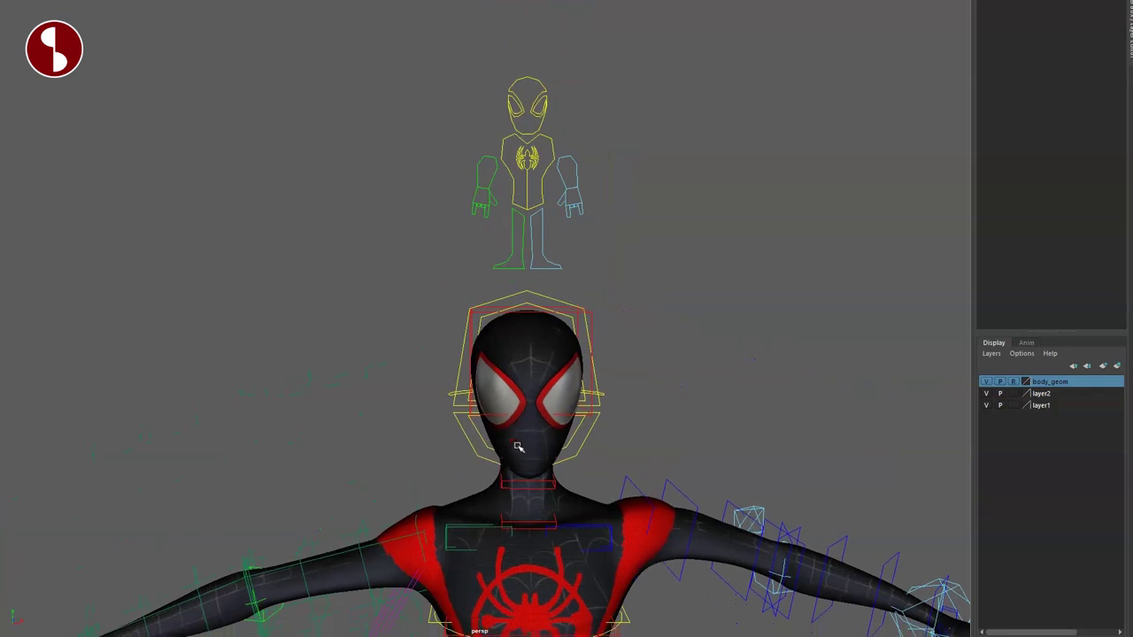
alt+right_drag(543, 492, 527, 337)
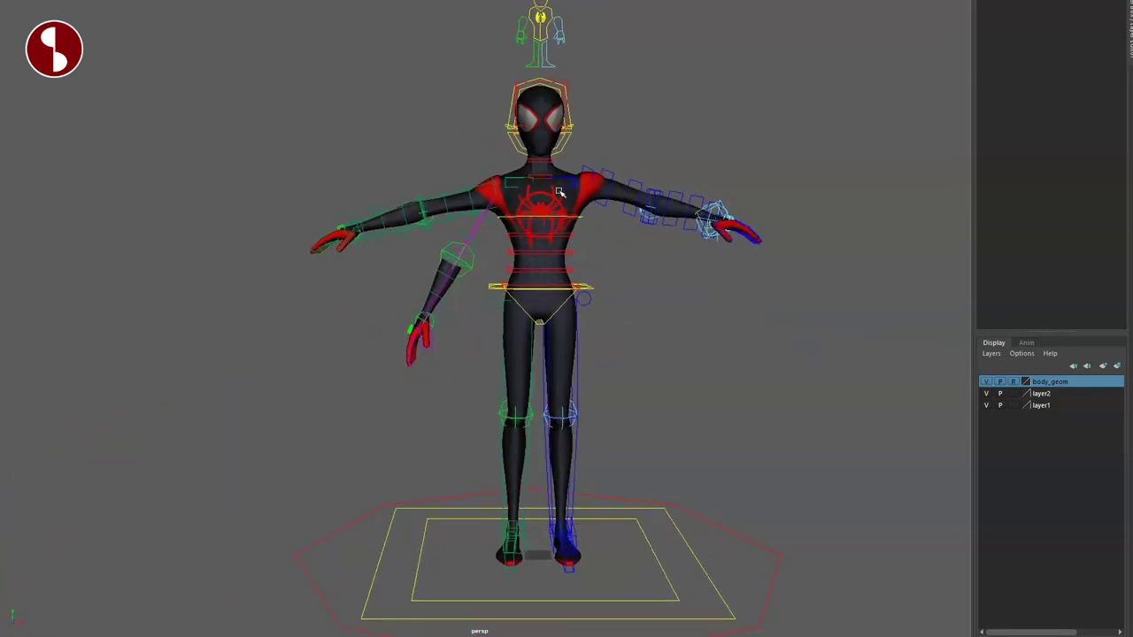
alt+middle_drag(534, 363, 534, 335)
alt+middle_drag(690, 478, 679, 429)
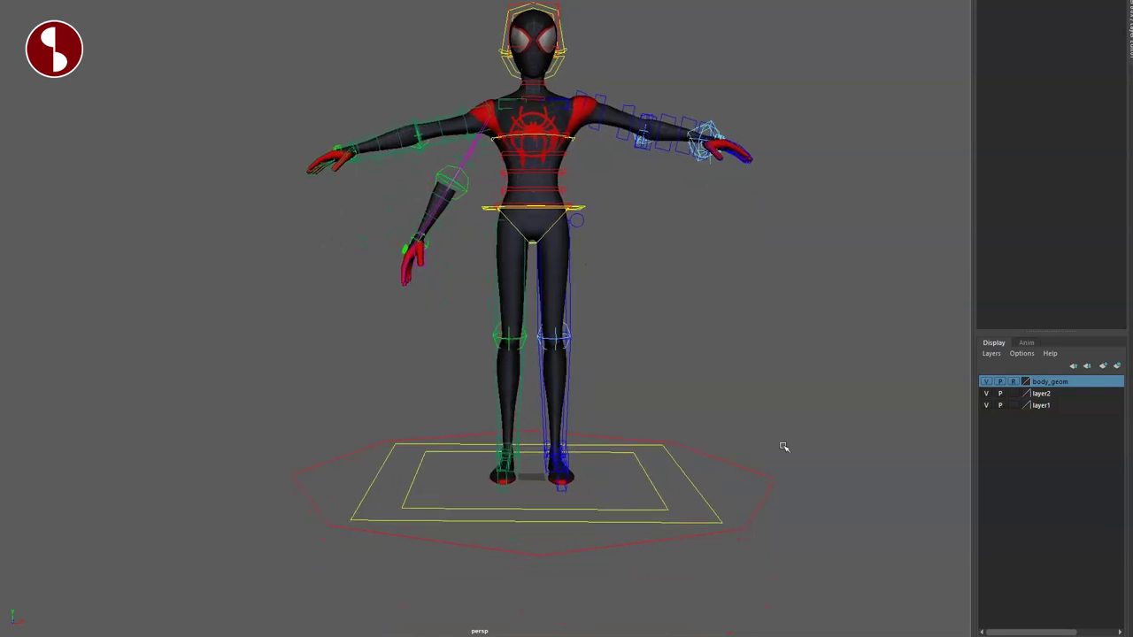
Try moving the whole character with global_C0_ctl and undo the move
click(769, 479)
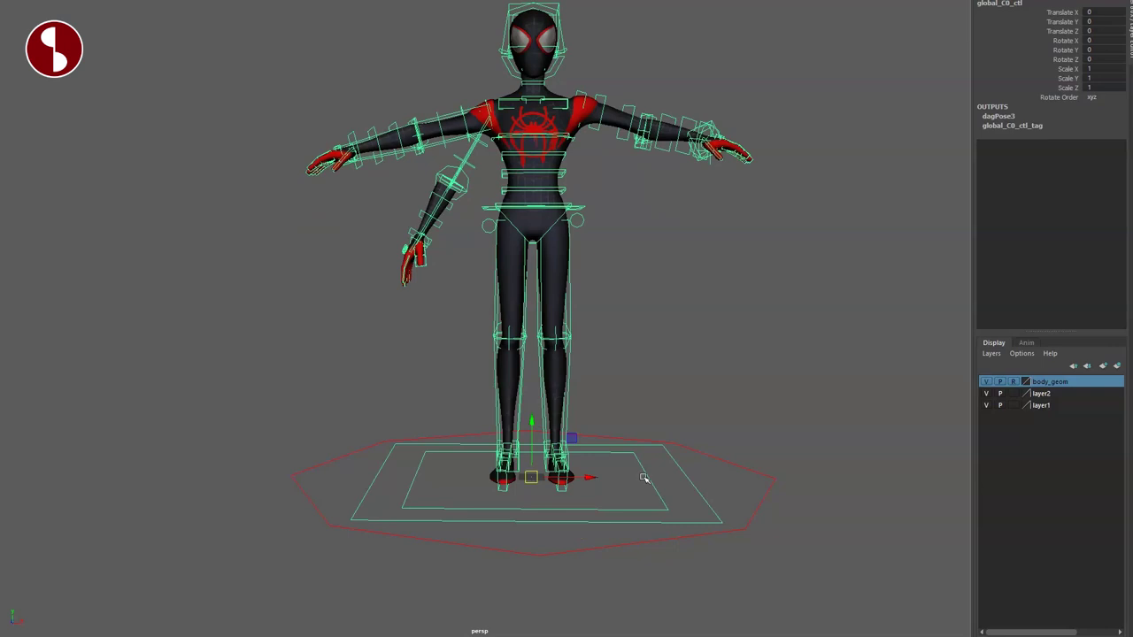
drag(532, 491, 517, 522)
key(ctrl+z)
Try lowering the character with local_C0_ctl to about Translate Y -117.5
alt+middle_drag(517, 522, 548, 427)
alt+right_drag(548, 427, 494, 403)
alt+drag(494, 404, 537, 411)
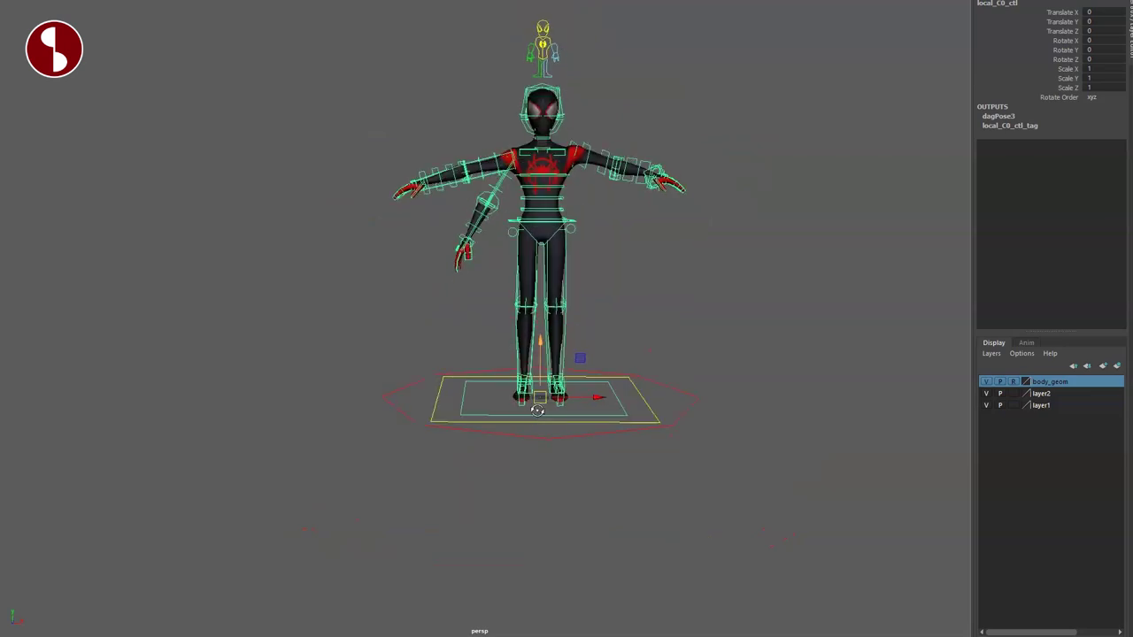
drag(545, 351, 540, 491)
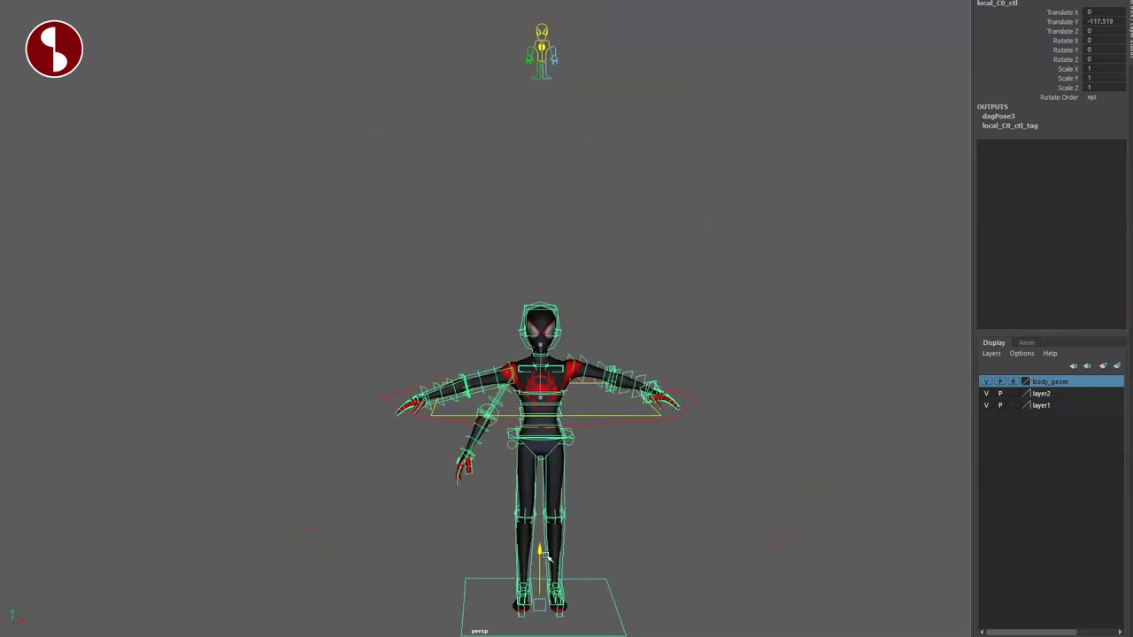
Try raising the character with global_C0_ctl to about X 0.3, Y 76.8, Z -8.1
alt+middle_drag(514, 465, 483, 433)
alt+right_drag(484, 432, 549, 488)
alt+drag(549, 488, 476, 430)
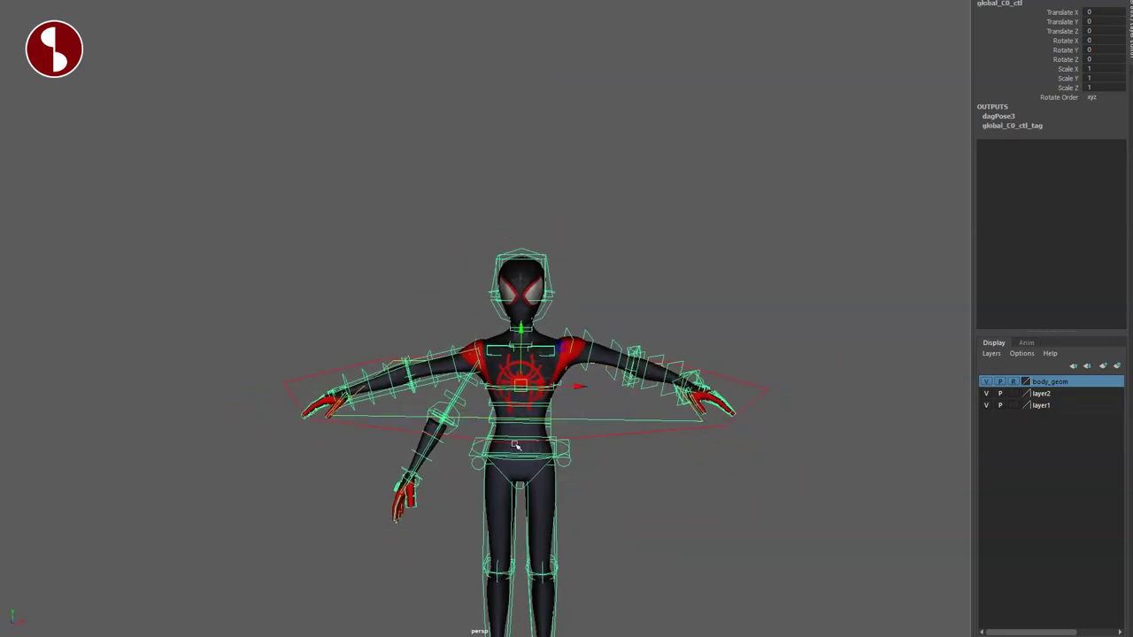
drag(521, 386, 522, 179)
Try global_C0_ctl at about X 0.1, Y 42.5, Z 15.8 with Rotate X 44.4, and undo the changes
alt+drag(450, 310, 653, 319)
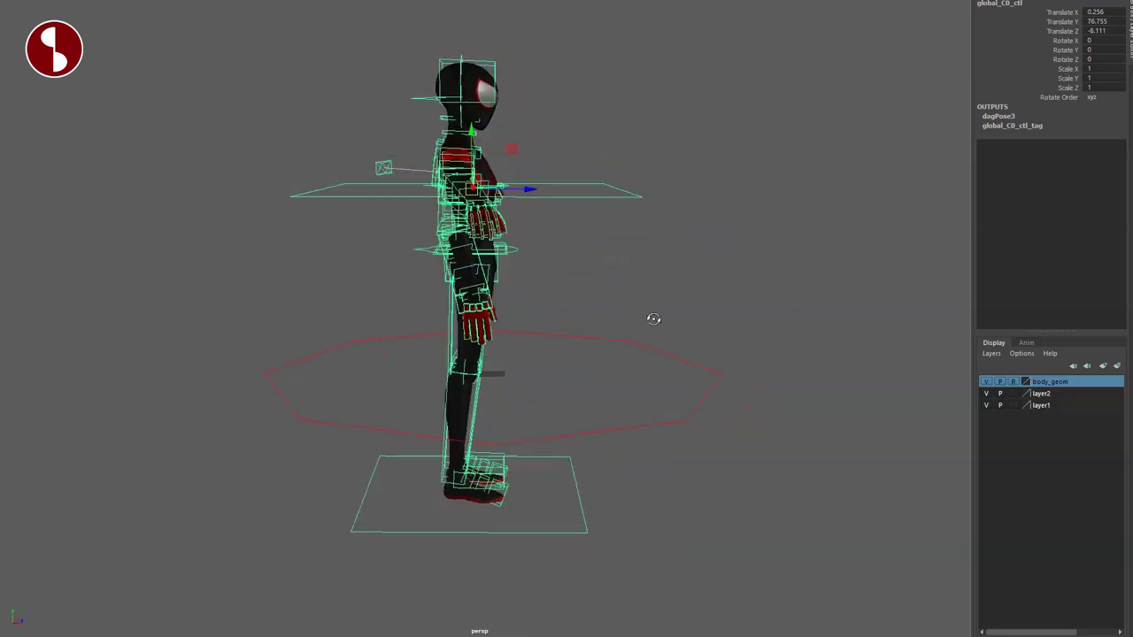
drag(527, 191, 601, 239)
alt+drag(641, 328, 459, 323)
drag(505, 272, 471, 294)
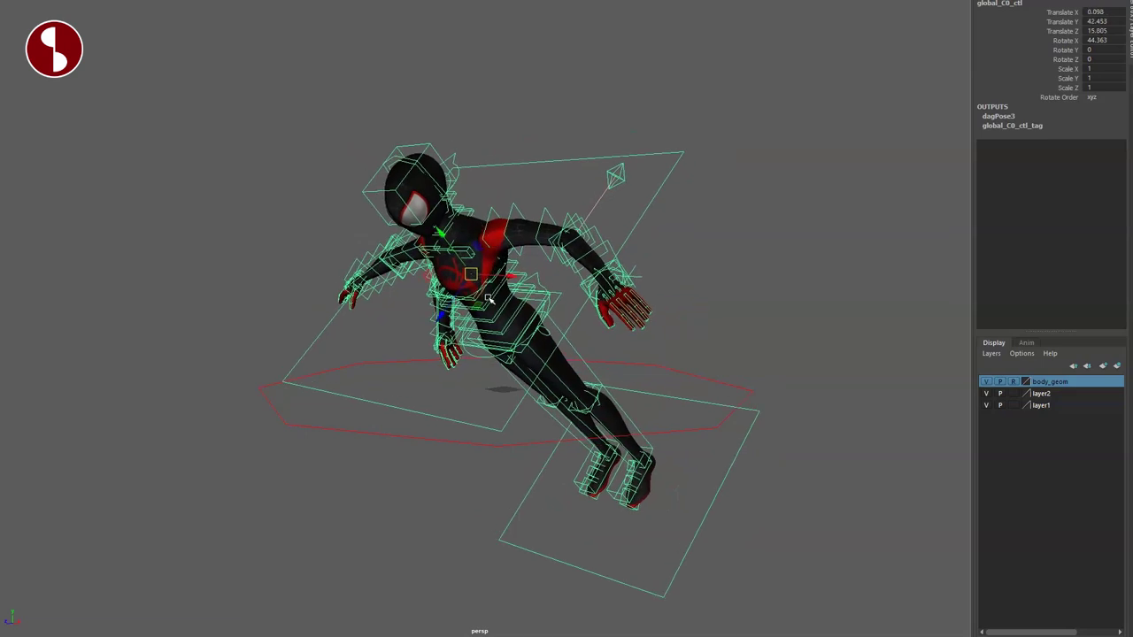
key(ctrl+z)
key(ctrl+z)
key(ctrl+z)
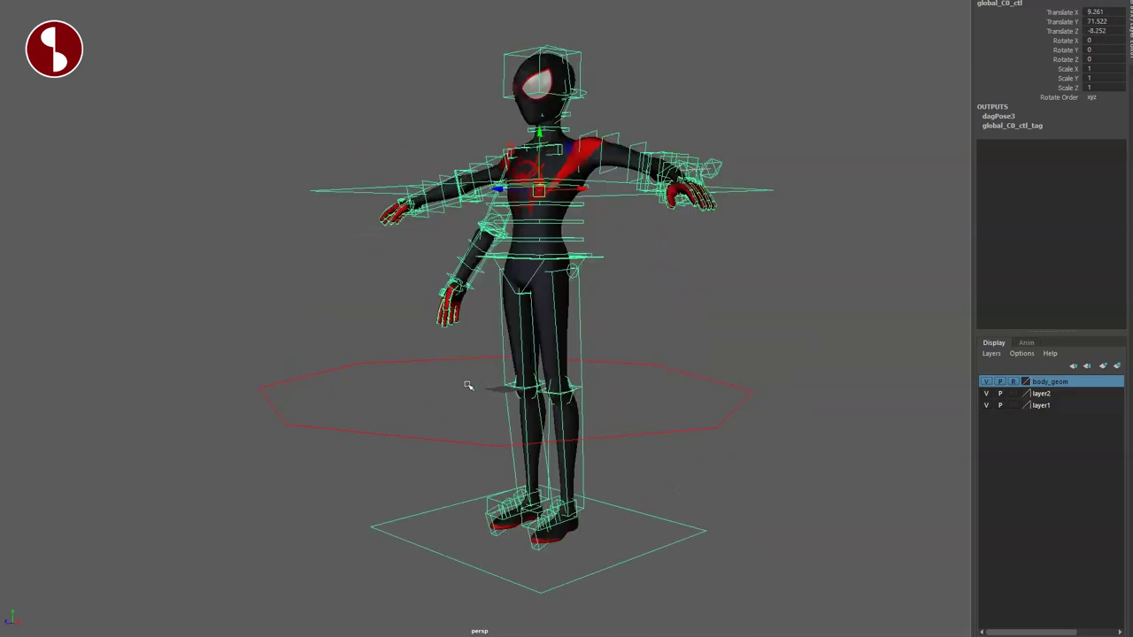
key(ctrl+z)
Try moving the entire rig with world_ctl to about X 2.0, Y 41.5, Z -0.8, and undo the rig's moves
alt+drag(441, 435, 526, 433)
alt+middle_drag(528, 443, 557, 382)
drag(538, 243, 519, 199)
scroll(602, 341, down, 2)
alt+middle_drag(602, 341, 649, 396)
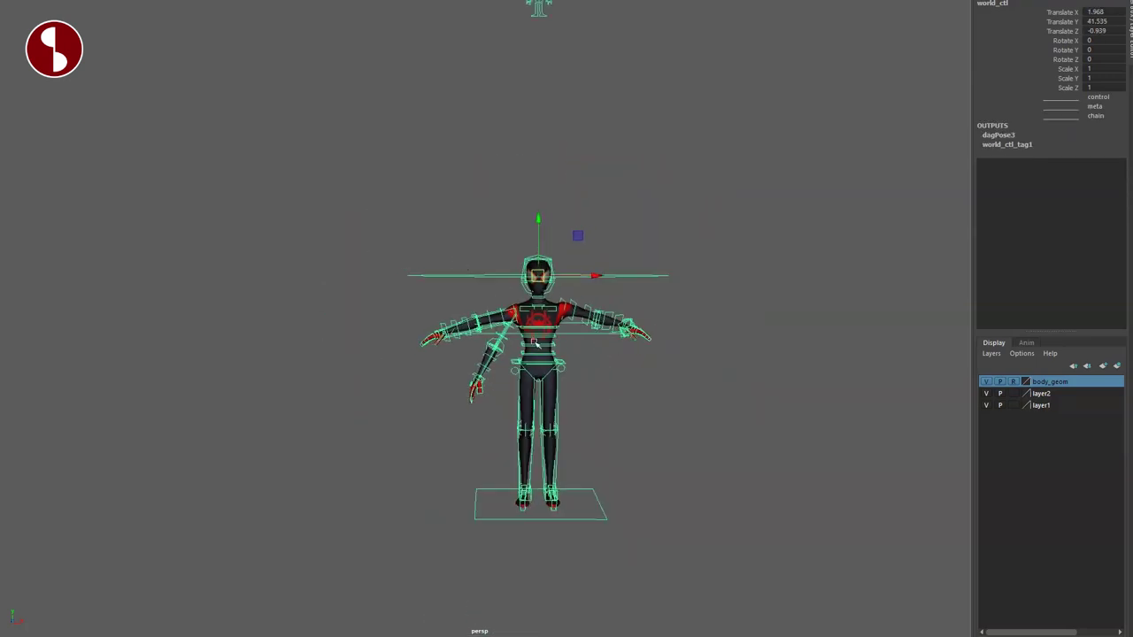
drag(482, 277, 515, 220)
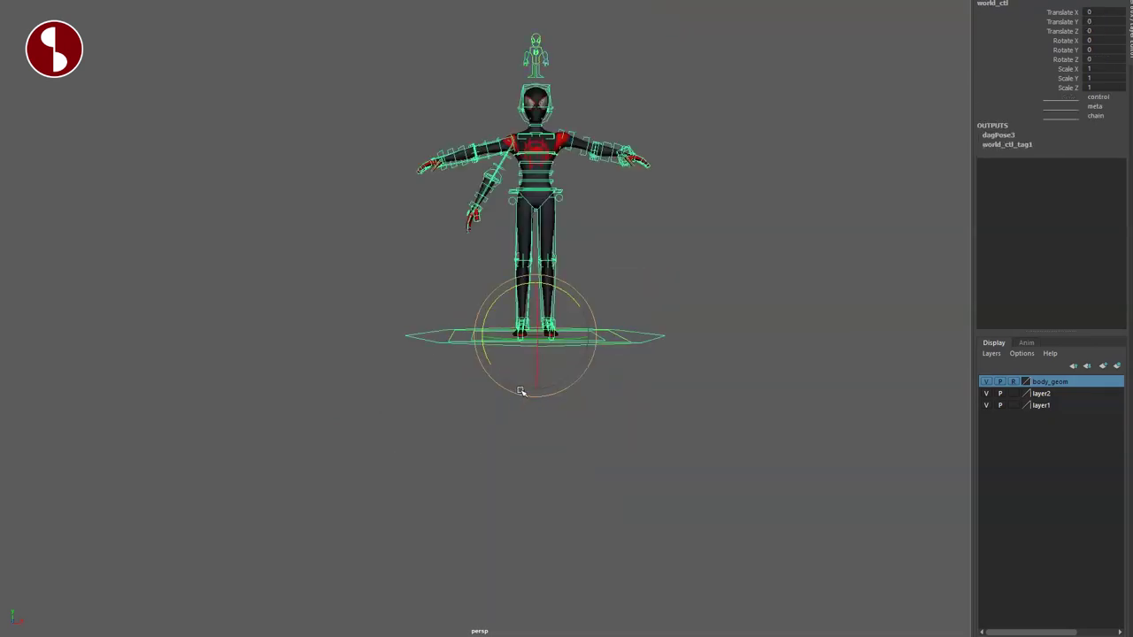
Deselect world_ctl and examine the full character with its ground controls from the front and at an angle
click(572, 389)
alt+middle_drag(572, 380, 550, 505)
scroll(550, 505, up, 4)
mouse_move(567, 425)
alt+mouse_down()
mouse_move(771, 416)
mouse_move(528, 420)
mouse_move(562, 431)
alt+mouse_up()
alt+middle_drag(561, 430, 555, 371)
scroll(554, 372, up, 2)
scroll(555, 373, down, 3)
alt+drag(546, 380, 518, 360)
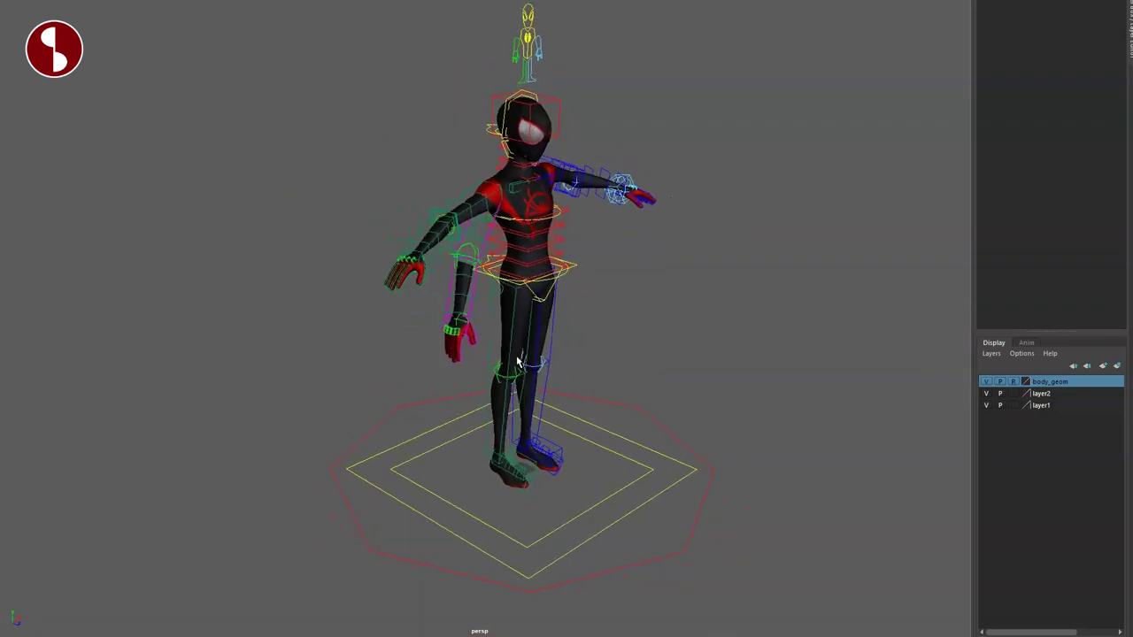
Inspect the character and its controls close up from several angles, ending with a front view of the upper body
alt+drag(577, 305, 653, 327)
alt+middle_drag(653, 328, 716, 604)
scroll(757, 412, up, 8)
alt+drag(716, 604, 567, 413)
alt+middle_drag(394, 344, 462, 311)
scroll(462, 311, down, 4)
alt+drag(517, 379, 633, 418)
alt+right_drag(633, 418, 554, 385)
alt+middle_drag(602, 440, 589, 316)
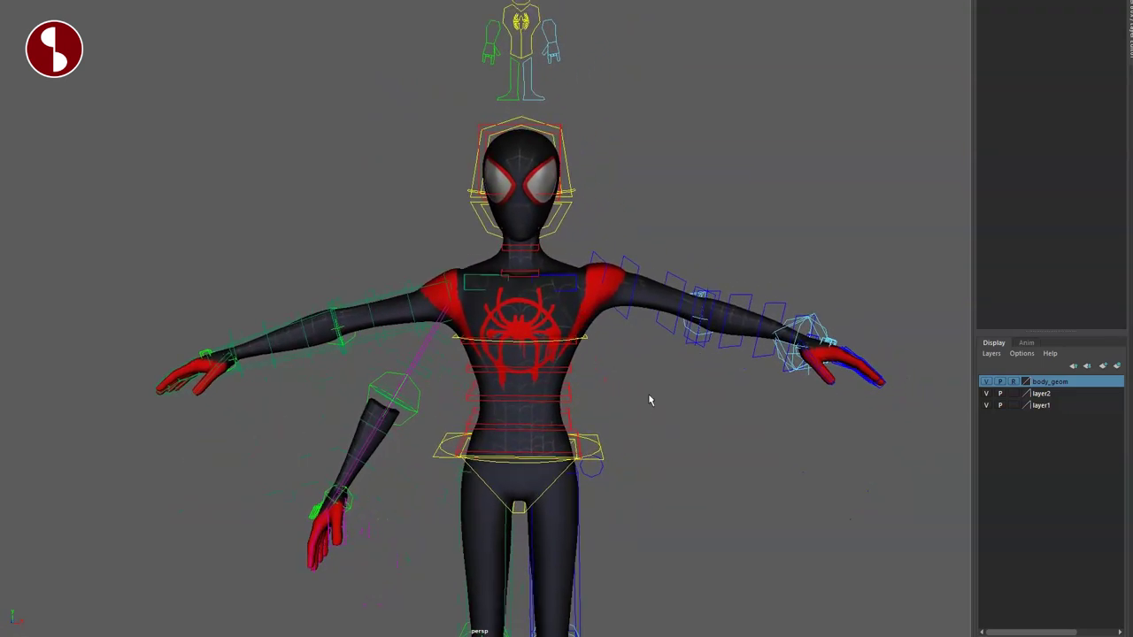
Review the whole rig once more from both sides, at full-body distance and close to the head and chest
alt+drag(585, 402, 292, 432)
alt+middle_drag(503, 440, 529, 443)
alt+right_drag(529, 442, 414, 368)
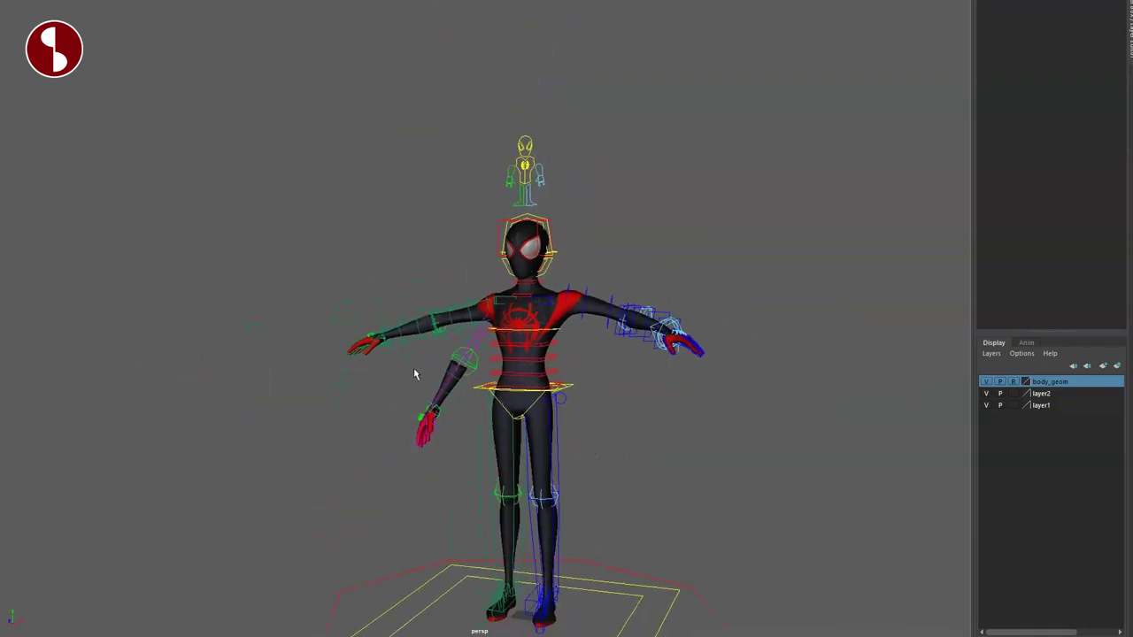
alt+middle_drag(414, 370, 439, 297)
alt+drag(448, 356, 464, 407)
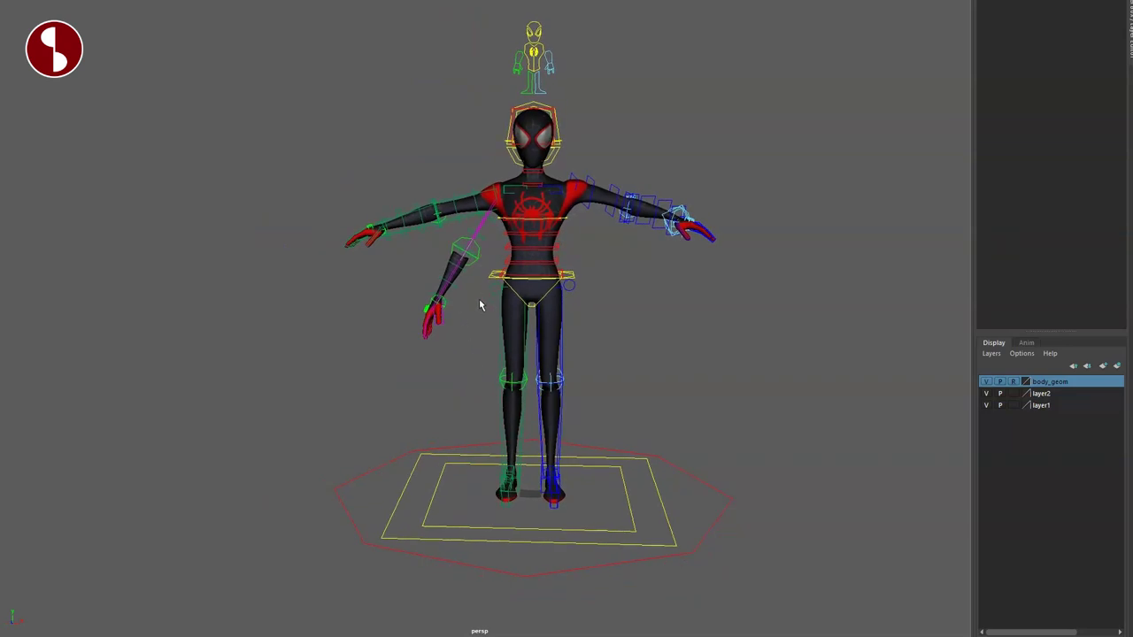
alt+drag(525, 278, 705, 367)
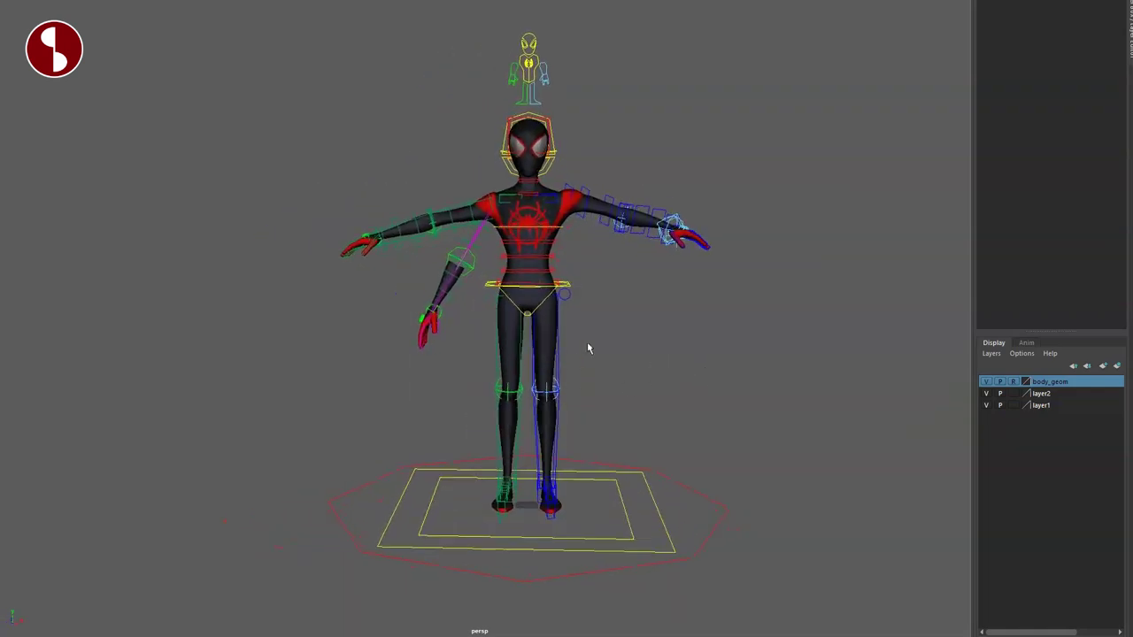
alt+middle_drag(476, 338, 478, 415)
alt+right_drag(478, 414, 827, 611)
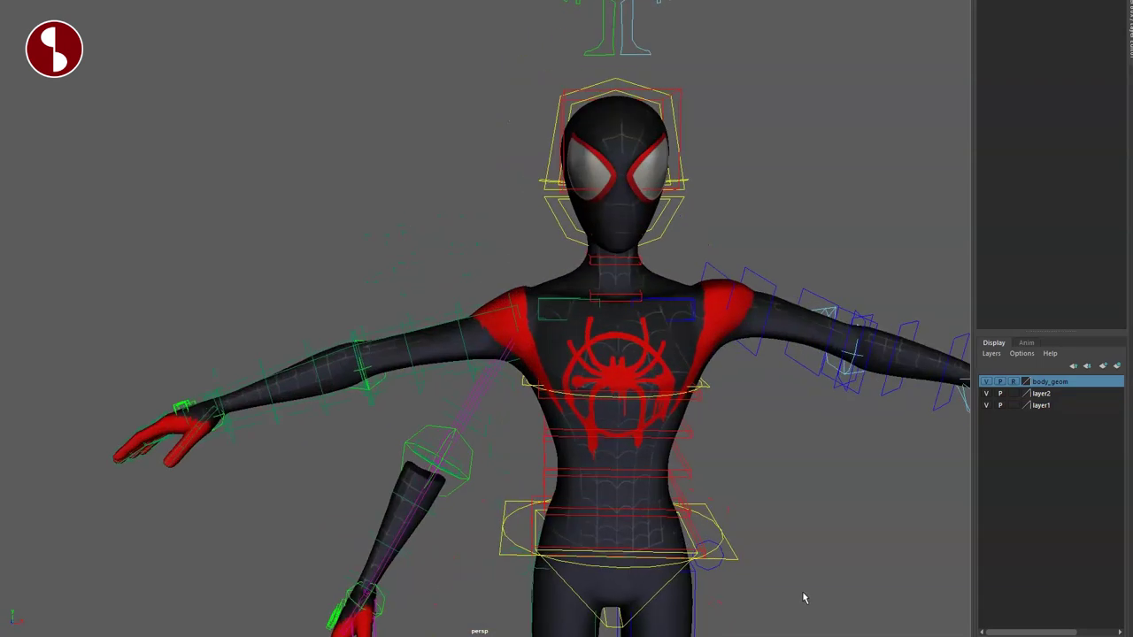
alt+middle_drag(513, 315, 402, 372)
alt+middle_drag(462, 392, 512, 384)
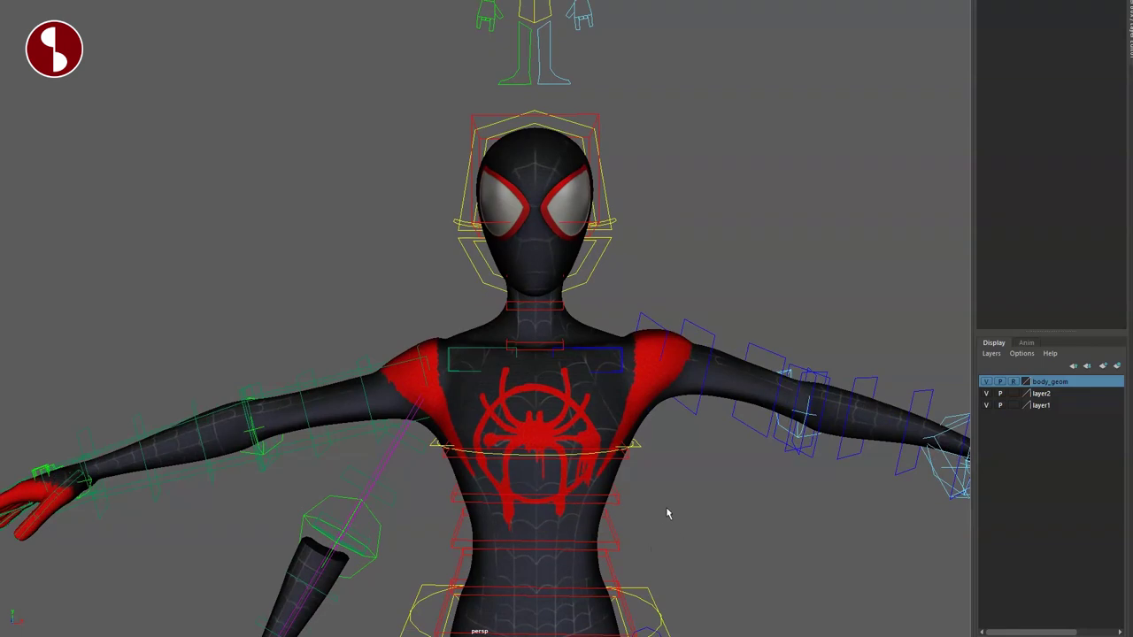
alt+drag(645, 512, 663, 498)
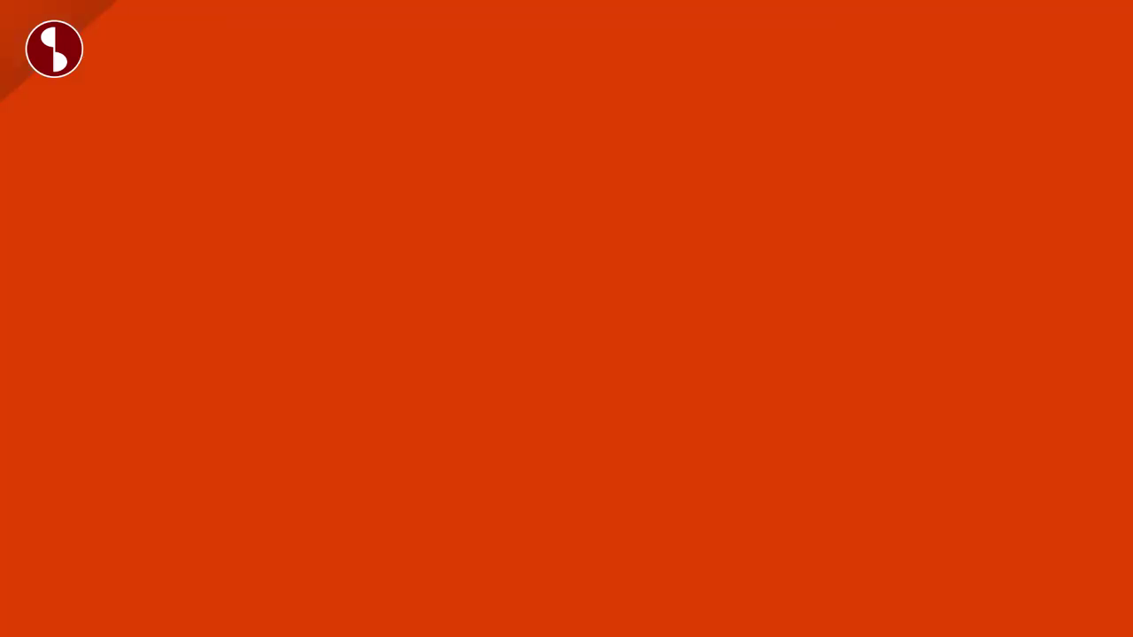